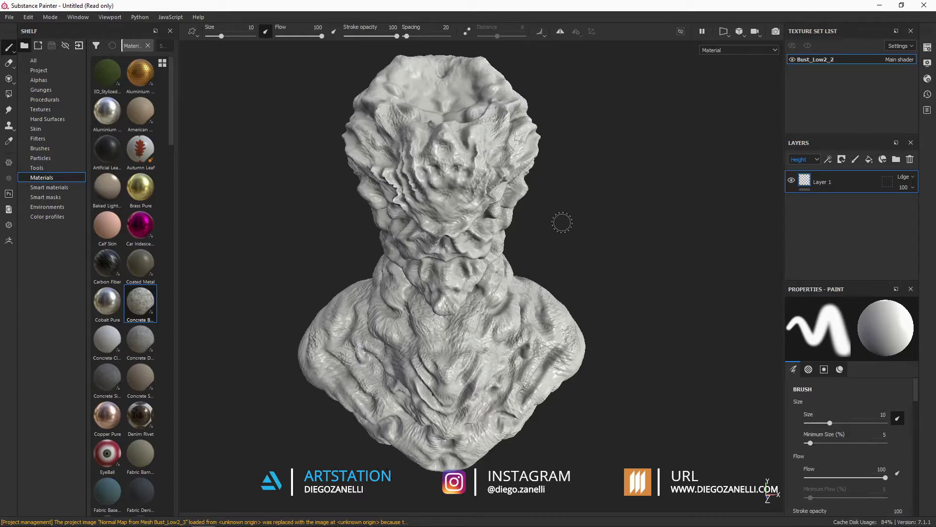
# Open the Windows Start menu over the untextured bust in Substance Painter.
pyautogui.press('super')
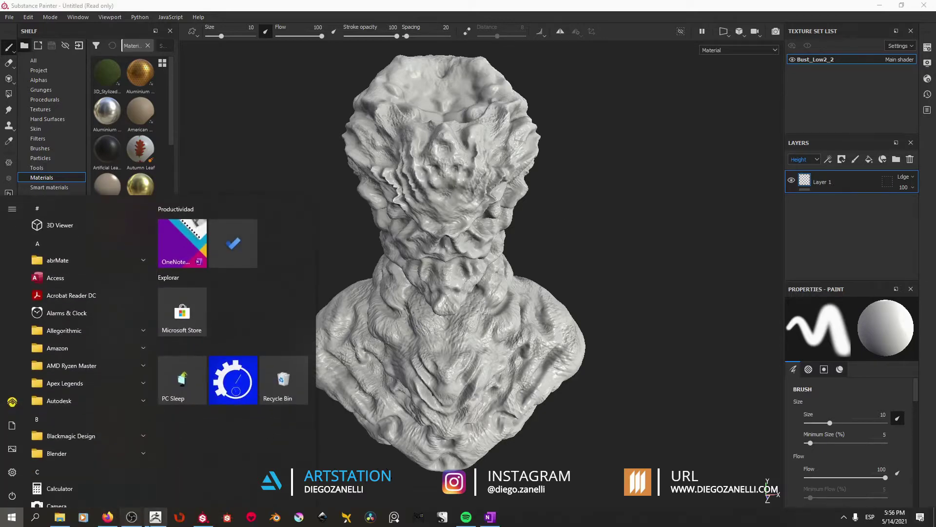
# Switch to ZBrush and inspect the bust's polygroups and wireframe around the neck with PolyFrame.
pyautogui.click(156, 521)
pyautogui.moveTo(577, 289); pyautogui.dragTo(578, 238)
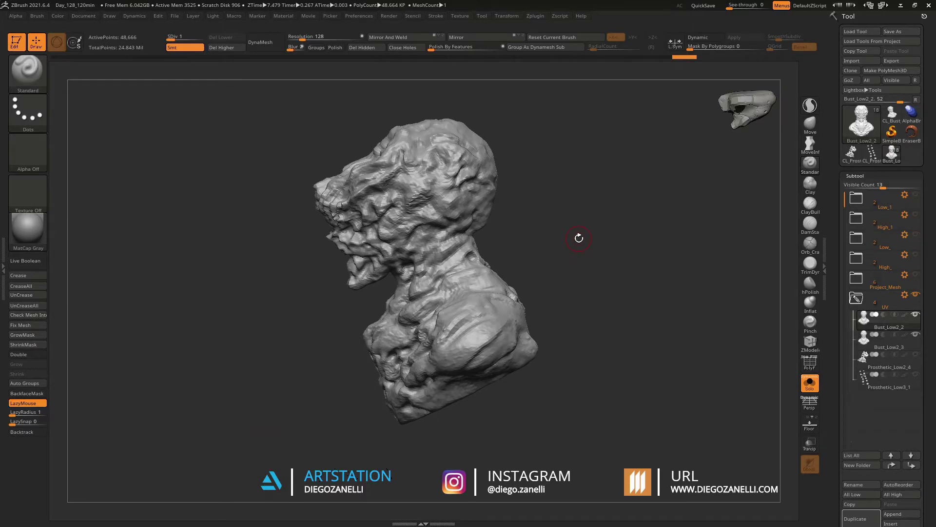
pyautogui.hotkey('shift', 'f')
pyautogui.keyDown('ctrl'); pyautogui.moveTo(581, 297); pyautogui.dragTo(560, 414, button='right'); pyautogui.keyUp('ctrl')
pyautogui.keyDown('alt'); pyautogui.moveTo(466, 339); pyautogui.dragTo(582, 286, button='right'); pyautogui.keyUp('alt')
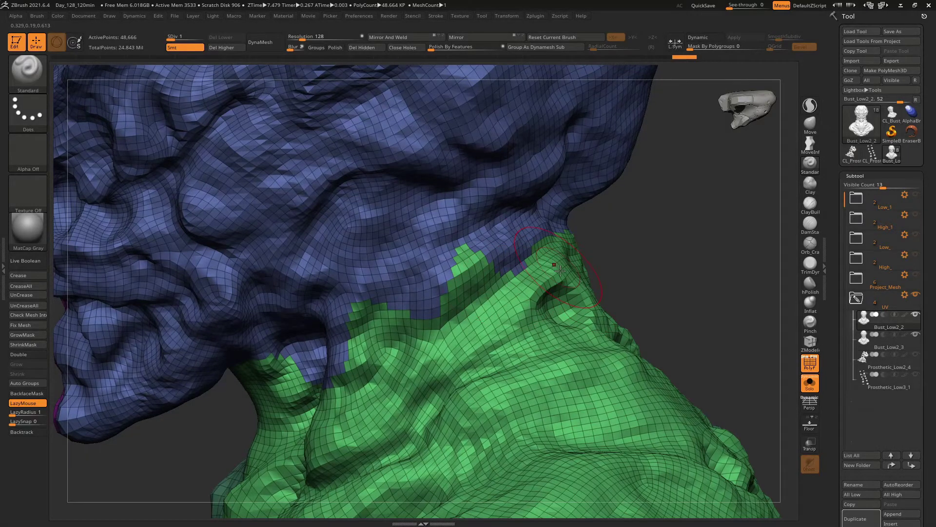
pyautogui.hotkey('shift', 'f')
pyautogui.moveTo(606, 261)
pyautogui.keyDown('ctrl'); pyautogui.mouseDown(button='right')
pyautogui.moveTo(590, 220)
pyautogui.moveTo(539, 230)
pyautogui.mouseUp(button='right'); pyautogui.keyUp('ctrl')
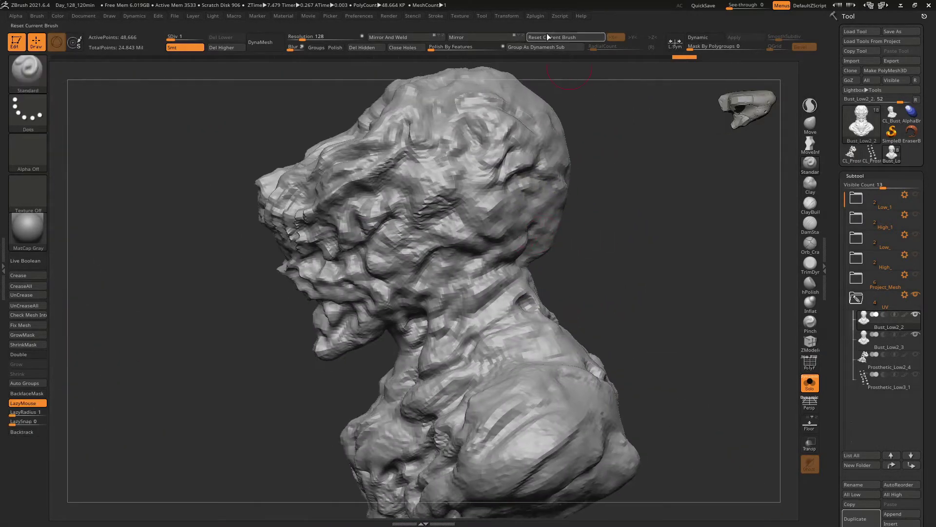
pyautogui.click(539, 16)
# Make a working clone of the bust with UV Master's Work On Clone.
pyautogui.scroll(-2, 603, 244)
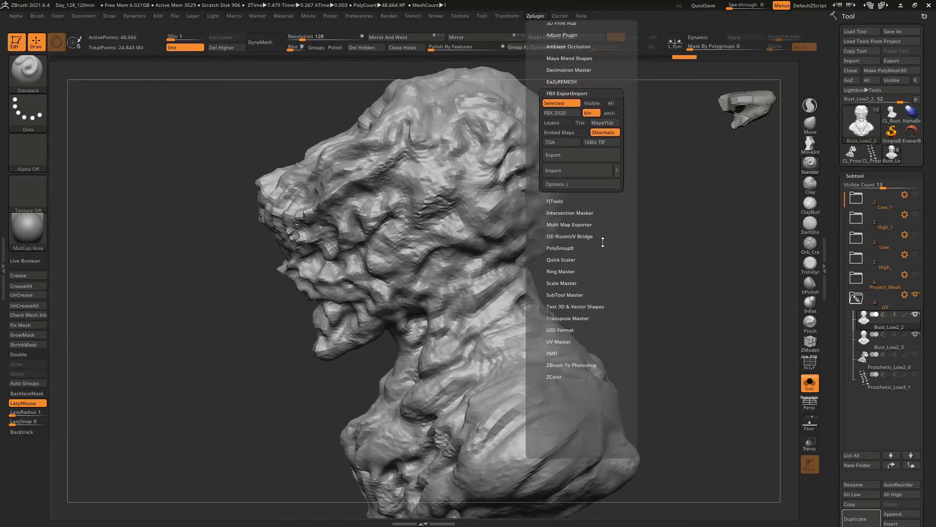
pyautogui.click(559, 342)
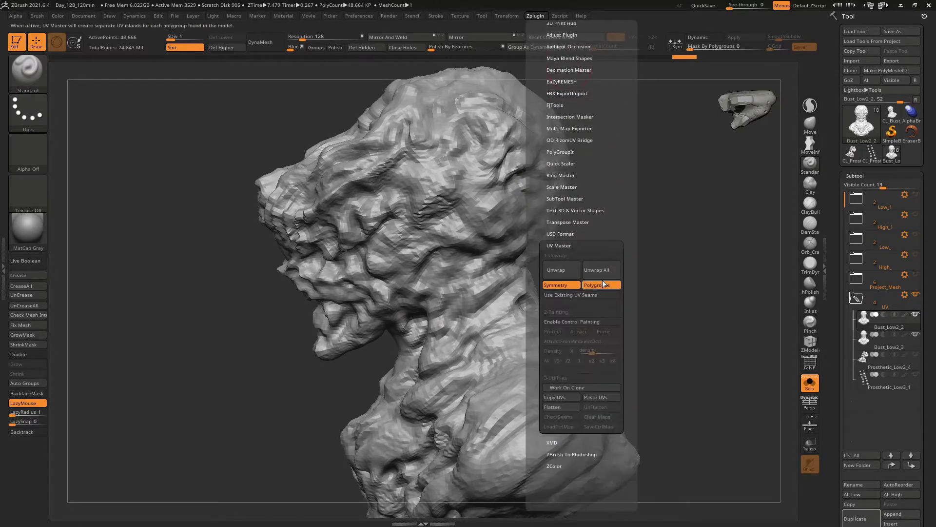
pyautogui.click(572, 388)
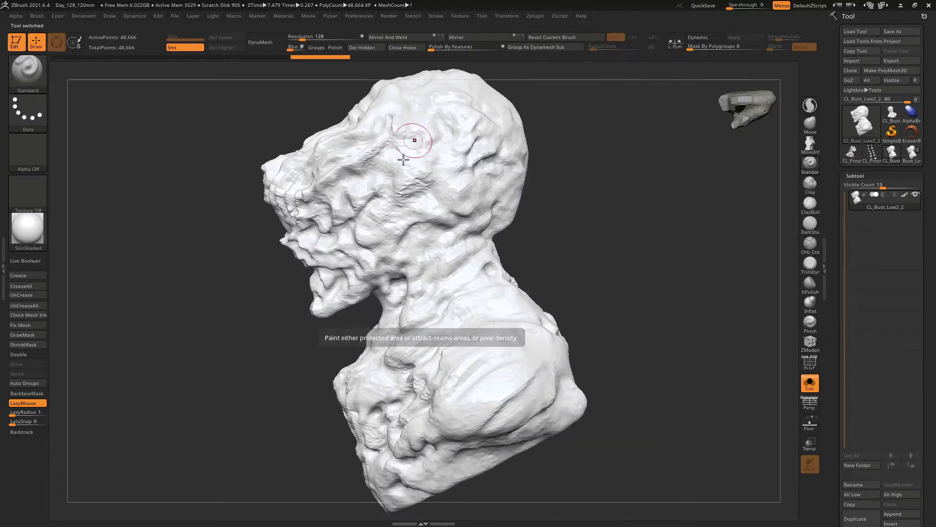
# Mark the clone's UV seams with CheckSeams and view them from the back of the head.
pyautogui.click(537, 17)
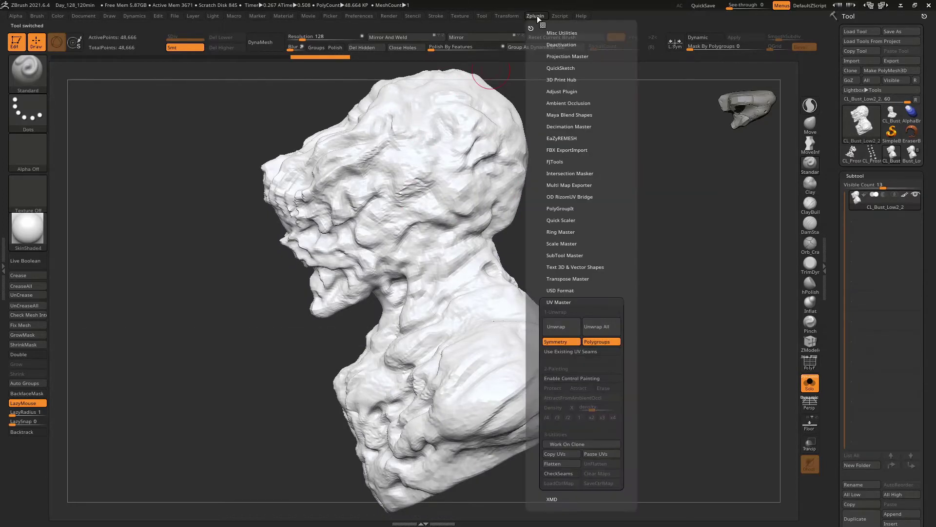
pyautogui.scroll(-5, 620, 283)
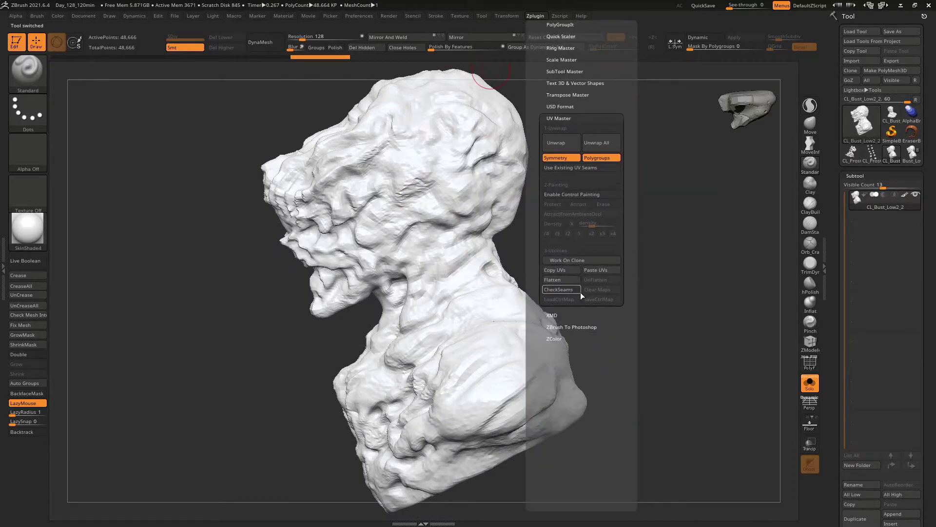
pyautogui.click(566, 291)
pyautogui.moveTo(464, 271); pyautogui.dragTo(460, 238, button='right')
pyautogui.moveTo(460, 238)
pyautogui.mouseDown()
pyautogui.moveTo(446, 247)
pyautogui.moveTo(450, 224)
pyautogui.mouseUp()
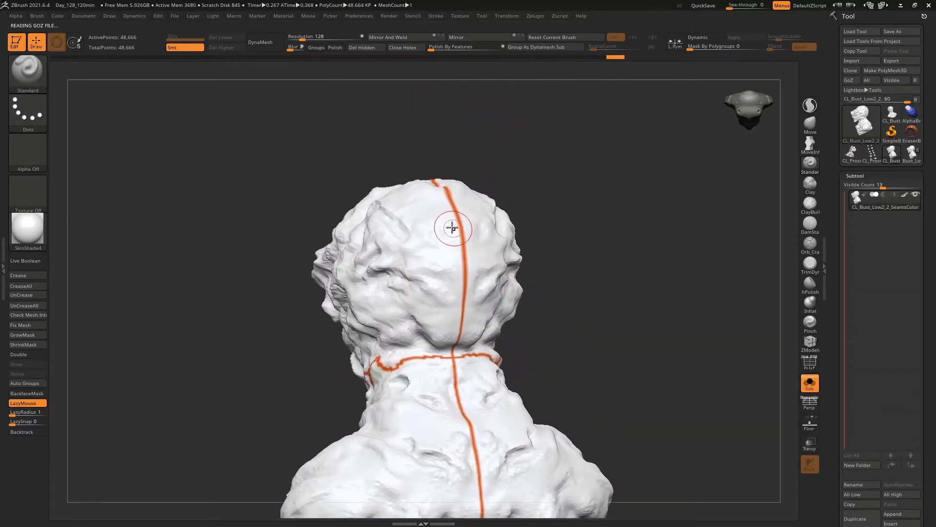
# Examine the seams on the clone's head and neck from several angles, then switch to Substance Painter.
pyautogui.moveTo(388, 332); pyautogui.dragTo(473, 324, button='right')
pyautogui.keyDown('alt'); pyautogui.moveTo(417, 321); pyautogui.dragTo(526, 218, button='right'); pyautogui.keyUp('alt')
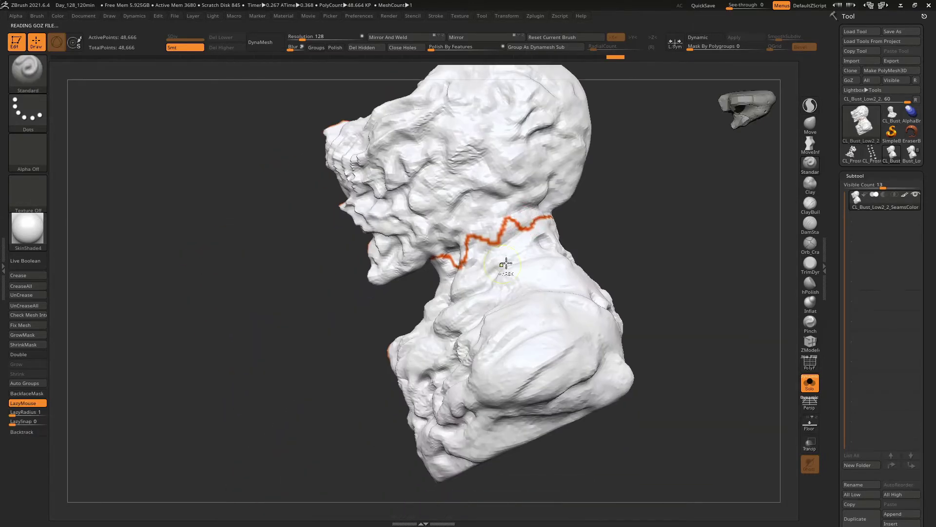
pyautogui.keyDown('ctrl'); pyautogui.moveTo(503, 265); pyautogui.dragTo(476, 299, button='right'); pyautogui.keyUp('ctrl')
pyautogui.press('l')
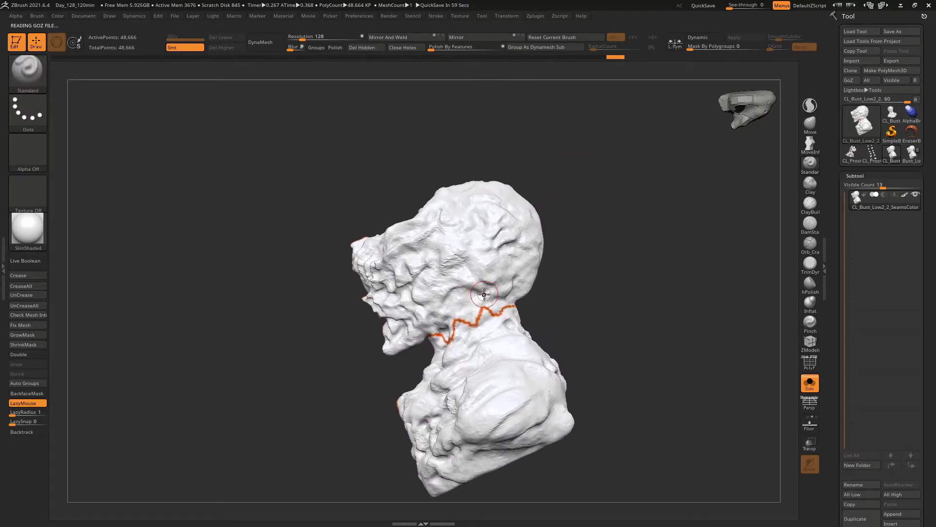
pyautogui.keyDown('alt'); pyautogui.moveTo(614, 302); pyautogui.dragTo(526, 259); pyautogui.keyUp('alt')
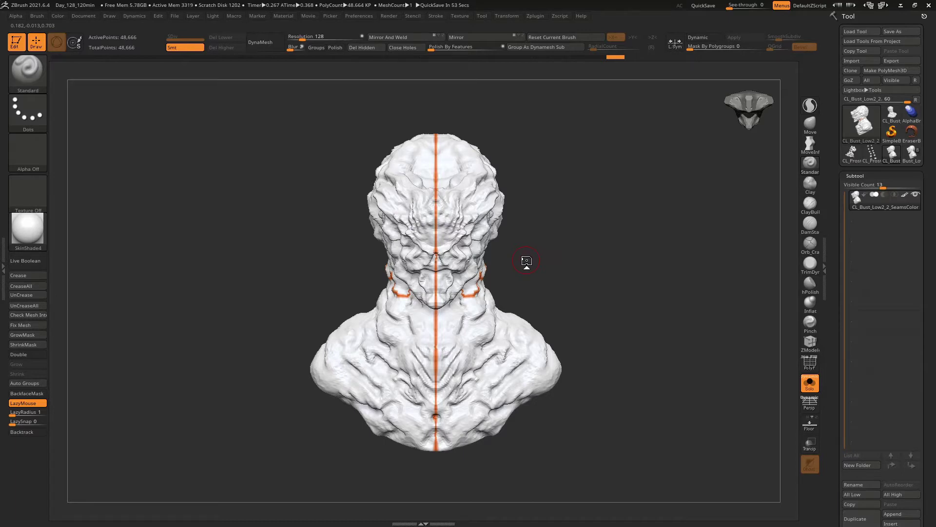
pyautogui.moveTo(696, 236); pyautogui.dragTo(615, 224)
pyautogui.keyDown('ctrl'); pyautogui.moveTo(442, 244); pyautogui.dragTo(538, 332, button='right'); pyautogui.keyUp('ctrl')
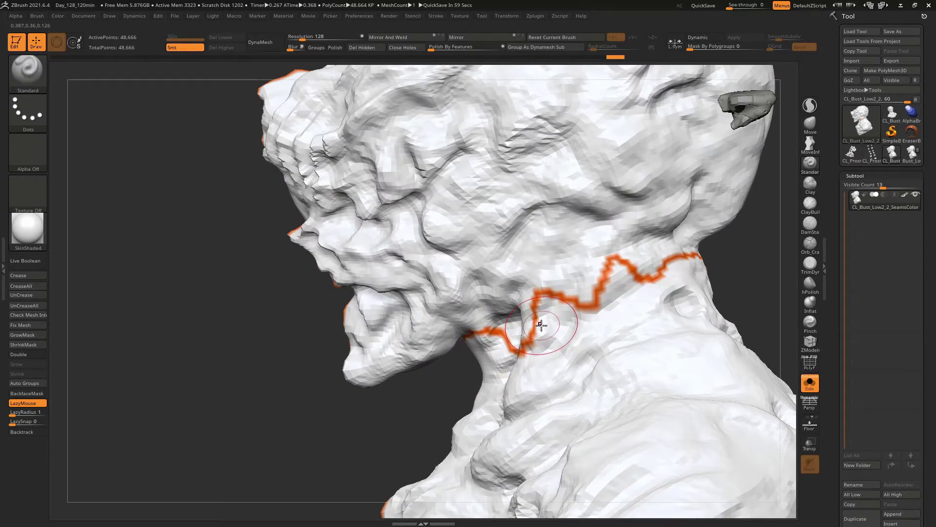
pyautogui.moveTo(499, 247)
pyautogui.keyDown('ctrl'); pyautogui.mouseDown(button='right')
pyautogui.moveTo(460, 180)
pyautogui.moveTo(460, 191)
pyautogui.moveTo(521, 202)
pyautogui.mouseUp(button='right'); pyautogui.keyUp('ctrl')
pyautogui.hotkey('alt', 'Tab')
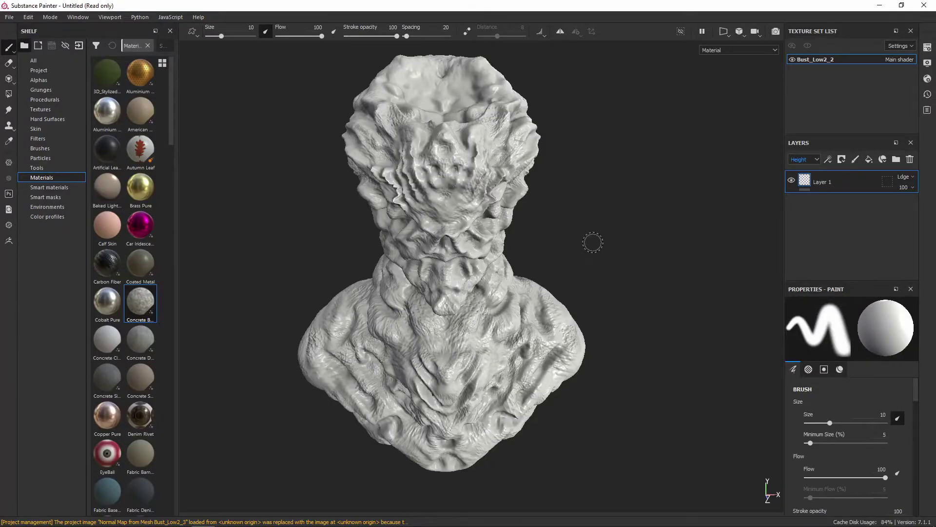
# Review the bust's Mesh Maps in Texture Set Settings, then drop Concrete Bare onto it as a fill layer.
pyautogui.keyDown('alt'); pyautogui.moveTo(591, 242); pyautogui.dragTo(514, 227); pyautogui.keyUp('alt')
pyautogui.keyDown('alt'); pyautogui.moveTo(515, 227); pyautogui.dragTo(427, 210, button='middle'); pyautogui.keyUp('alt')
pyautogui.keyDown('alt'); pyautogui.moveTo(427, 210); pyautogui.dragTo(481, 325, button='right'); pyautogui.keyUp('alt')
pyautogui.moveTo(481, 324)
pyautogui.keyDown('alt'); pyautogui.mouseDown()
pyautogui.moveTo(454, 197)
pyautogui.moveTo(519, 249)
pyautogui.moveTo(536, 244)
pyautogui.moveTo(506, 230)
pyautogui.mouseUp(); pyautogui.keyUp('alt')
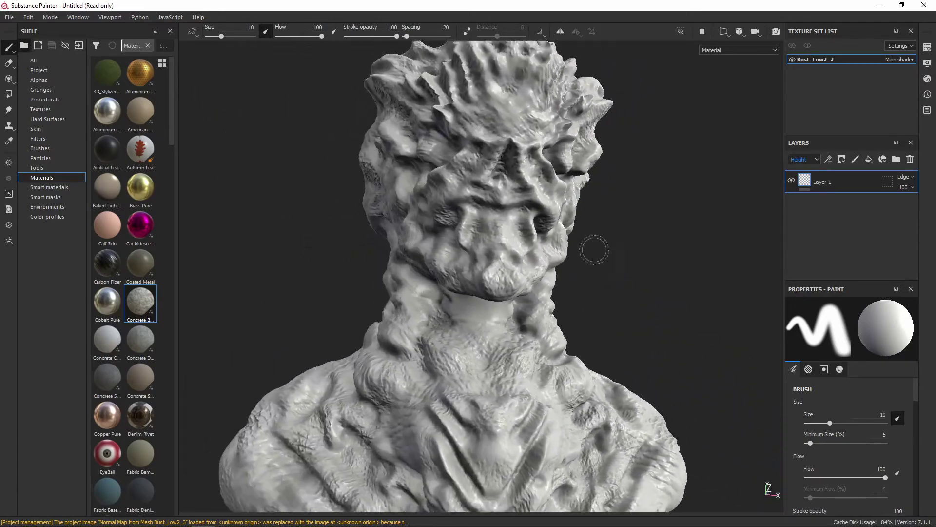
pyautogui.click(927, 63)
pyautogui.click(928, 49)
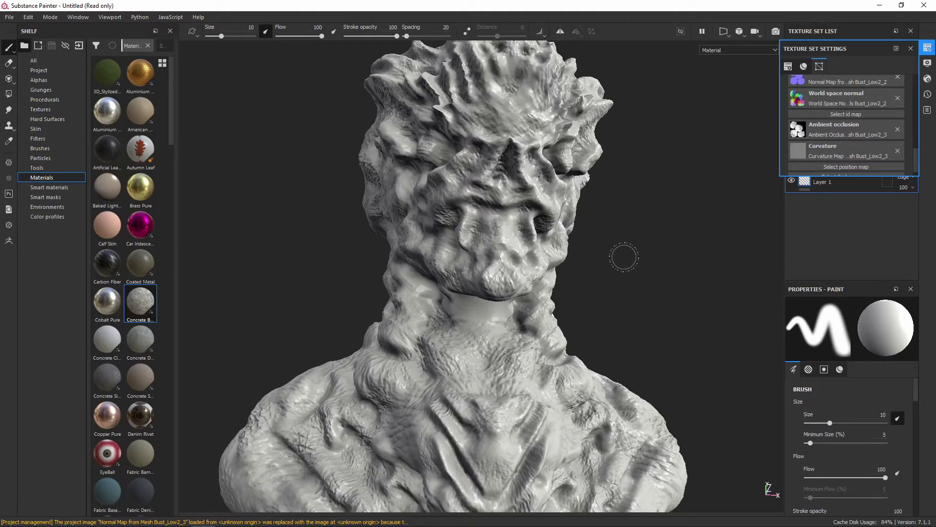
pyautogui.scroll(5, 846, 141)
pyautogui.scroll(-4, 847, 146)
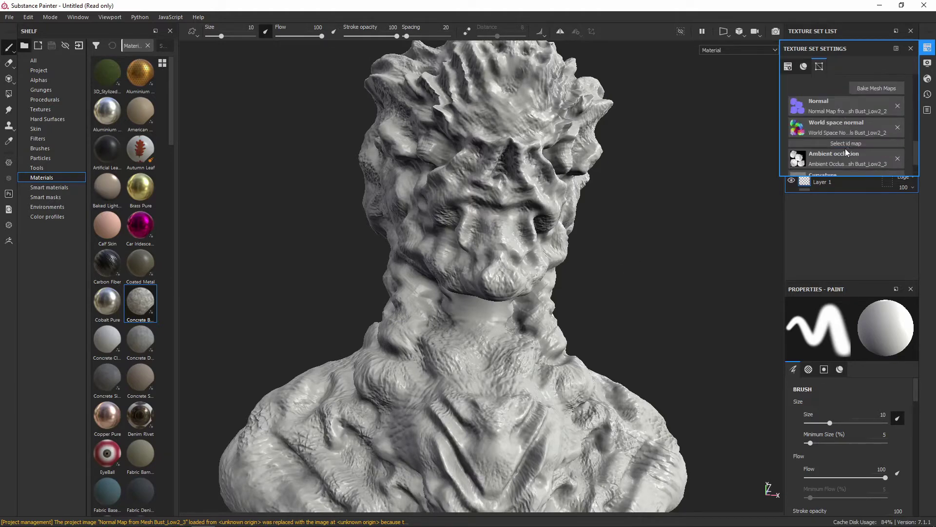
pyautogui.keyDown('alt'); pyautogui.moveTo(692, 192); pyautogui.dragTo(660, 383); pyautogui.keyUp('alt')
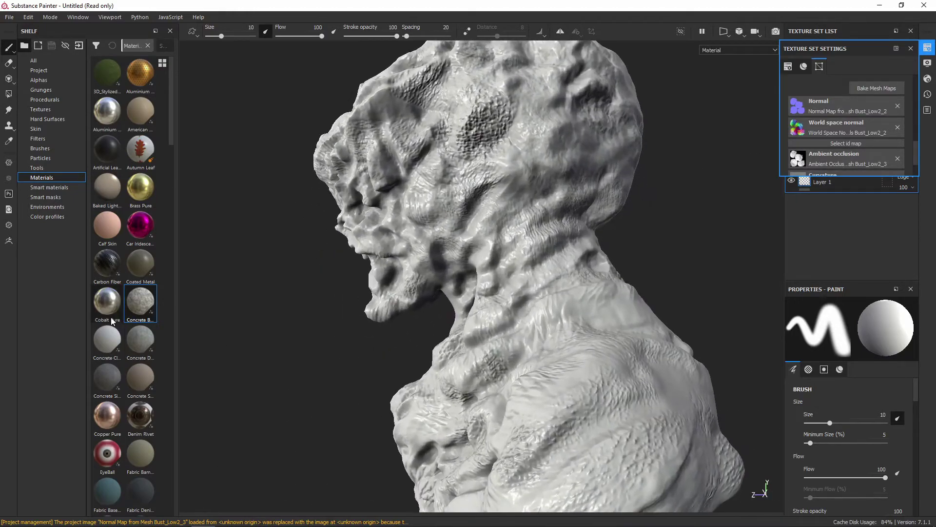
pyautogui.moveTo(138, 305); pyautogui.dragTo(507, 174)
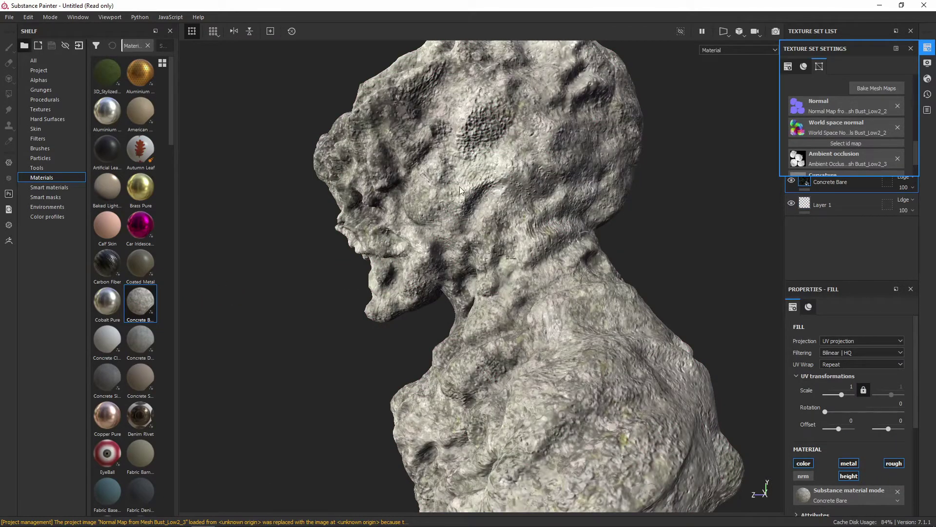
# Compare the concrete-covered jaw and neck with the seams on the ZBrush bust.
pyautogui.keyDown('alt'); pyautogui.moveTo(481, 225); pyautogui.dragTo(547, 382, button='right'); pyautogui.keyUp('alt')
pyautogui.keyDown('alt'); pyautogui.moveTo(547, 383); pyautogui.dragTo(560, 327); pyautogui.keyUp('alt')
pyautogui.hotkey('alt', 'Tab')
pyautogui.moveTo(576, 250)
pyautogui.mouseDown(button='right')
pyautogui.moveTo(500, 246)
pyautogui.moveTo(560, 307)
pyautogui.moveTo(590, 288)
pyautogui.moveTo(546, 275)
pyautogui.mouseUp(button='right')
pyautogui.hotkey('alt', 'Tab')
# Close Texture Set Settings and delete the Concrete Bare fill layer.
pyautogui.moveTo(404, 272)
pyautogui.keyDown('alt'); pyautogui.mouseDown()
pyautogui.moveTo(441, 244)
pyautogui.moveTo(514, 289)
pyautogui.mouseUp(); pyautogui.keyUp('alt')
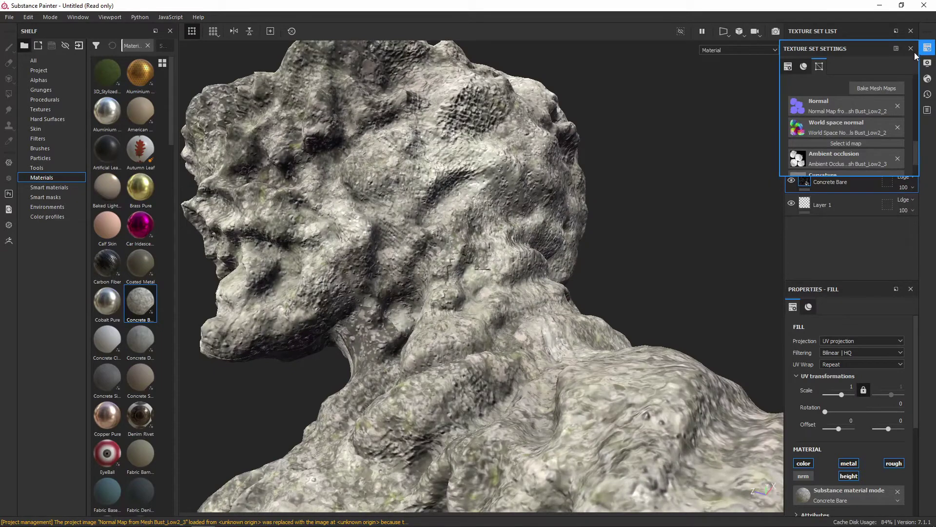
pyautogui.click(911, 49)
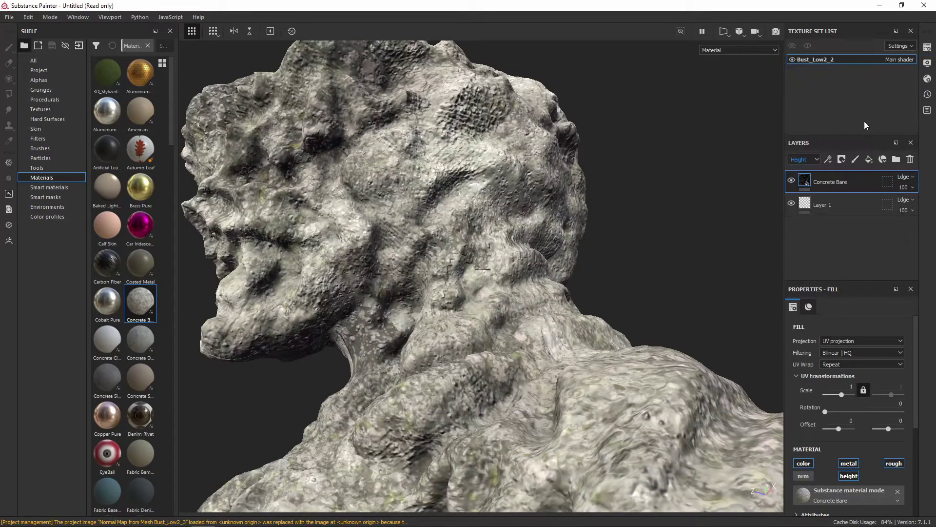
pyautogui.click(910, 159)
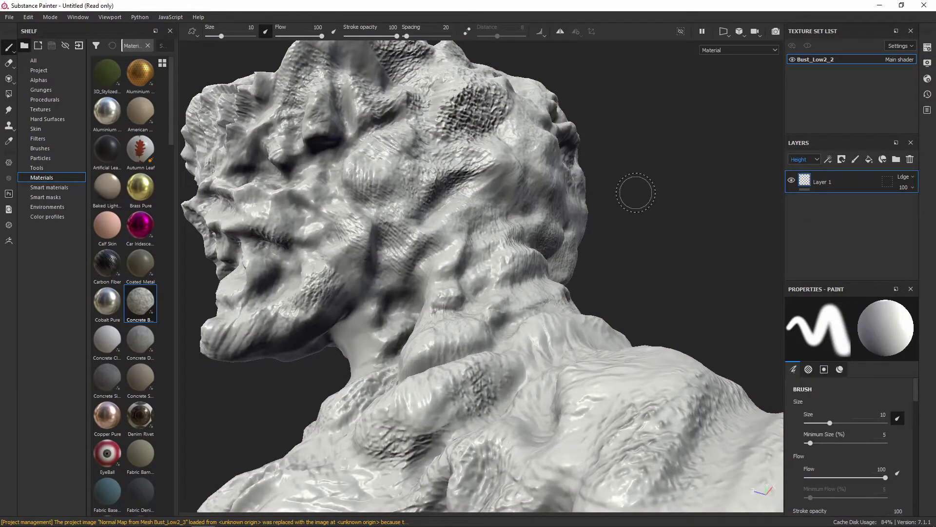
pyautogui.moveTo(120, 195); pyautogui.dragTo(514, 295)
pyautogui.keyDown('alt'); pyautogui.moveTo(637, 233); pyautogui.dragTo(372, 243); pyautogui.keyUp('alt')
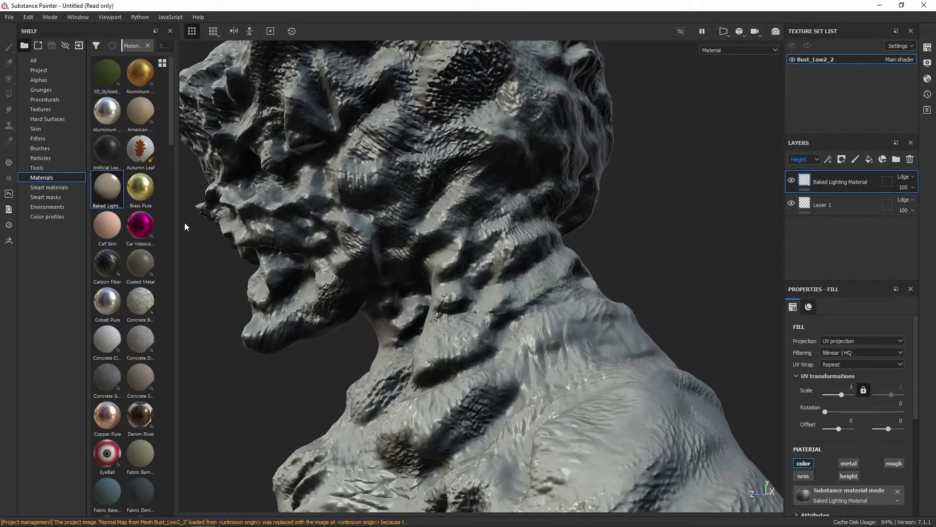
pyautogui.hotkey('ctrl', 'z')
pyautogui.moveTo(139, 297); pyautogui.dragTo(428, 171)
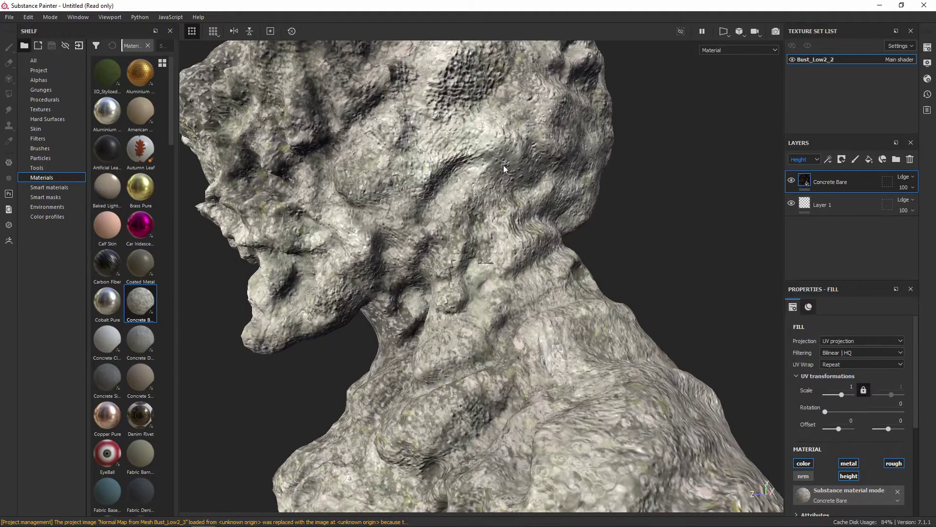
pyautogui.scroll(-5, 513, 241)
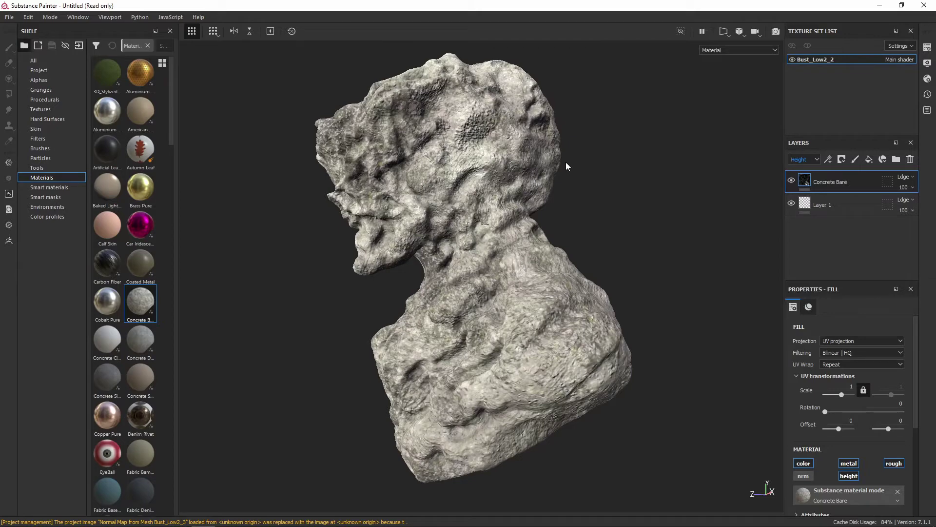
pyautogui.hotkey('ctrl', 'z')
pyautogui.moveTo(578, 202)
pyautogui.keyDown('alt'); pyautogui.mouseDown()
pyautogui.moveTo(652, 259)
pyautogui.moveTo(679, 244)
pyautogui.mouseUp(); pyautogui.keyUp('alt')
pyautogui.keyDown('alt'); pyautogui.moveTo(542, 214); pyautogui.dragTo(643, 224, button='middle'); pyautogui.keyUp('alt')
pyautogui.keyDown('alt'); pyautogui.moveTo(599, 251); pyautogui.dragTo(459, 228); pyautogui.keyUp('alt')
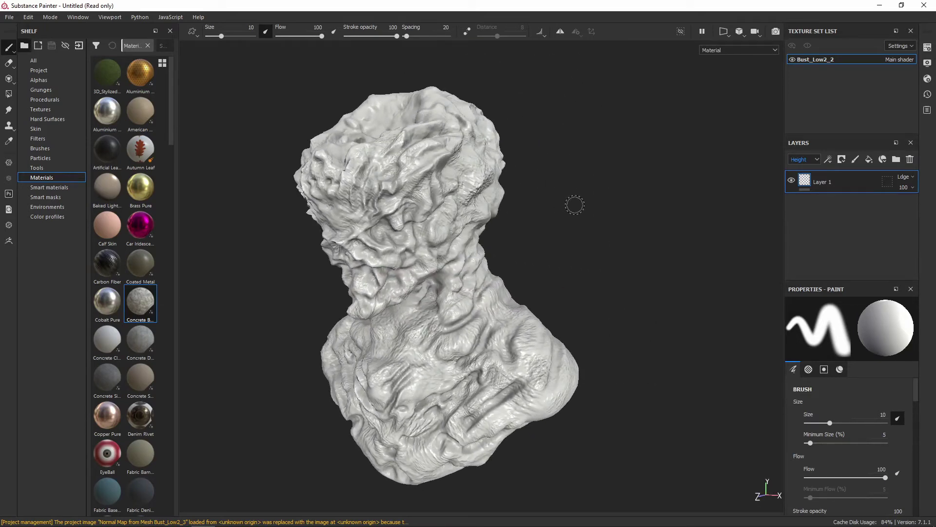
# Open Texture Set Settings and scroll through the bust's Mesh Maps list.
pyautogui.keyDown('alt'); pyautogui.moveTo(543, 228); pyautogui.dragTo(612, 224, button='middle'); pyautogui.keyUp('alt')
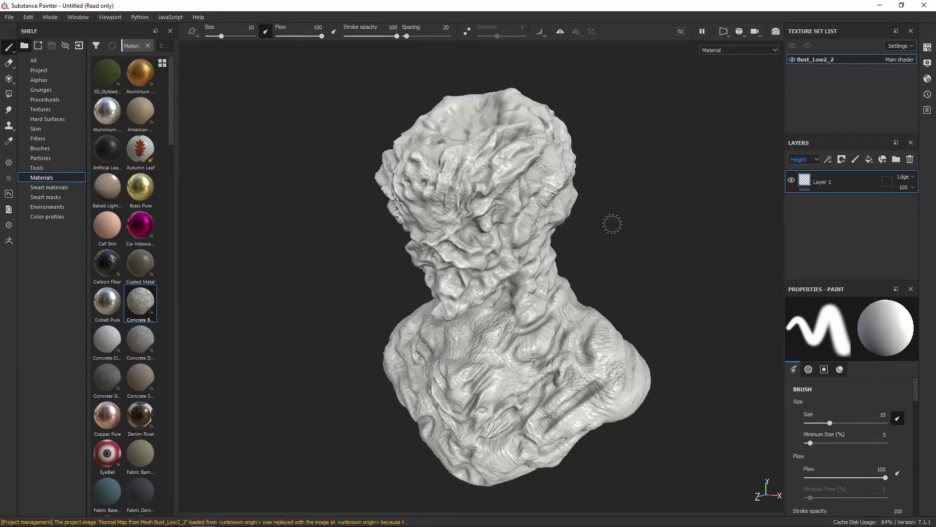
pyautogui.click(928, 48)
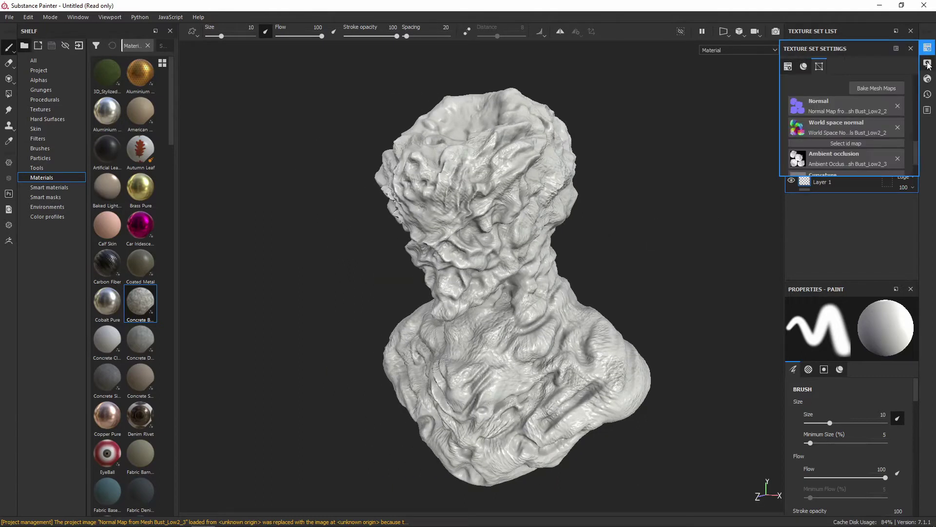
pyautogui.scroll(2, 823, 139)
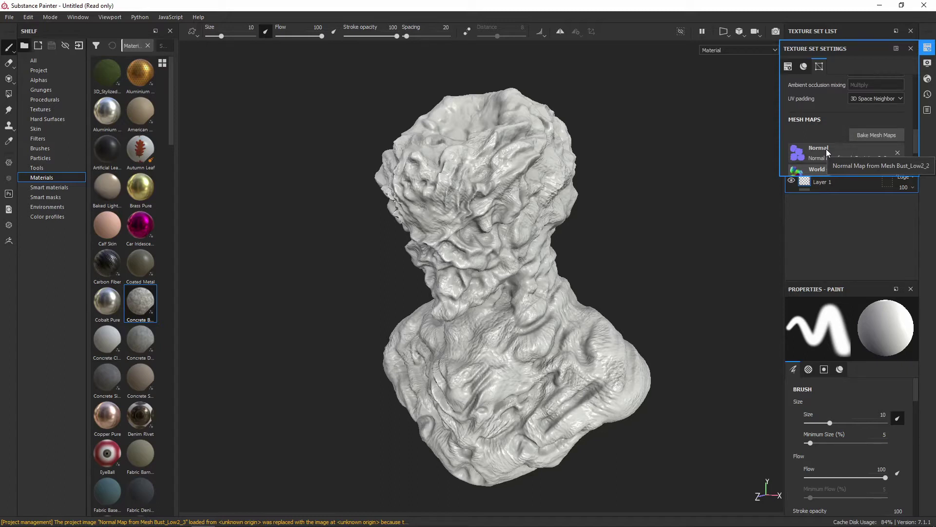
pyautogui.scroll(-2, 826, 149)
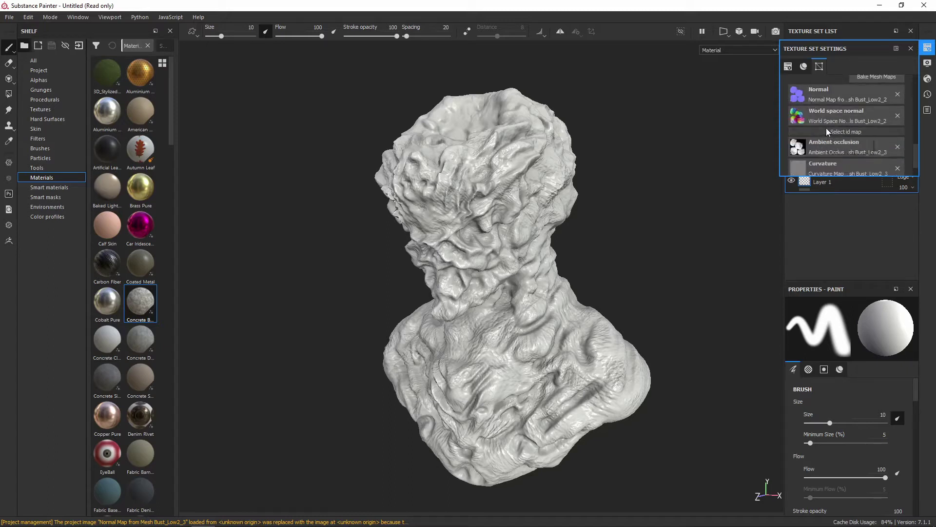
pyautogui.scroll(-1, 826, 128)
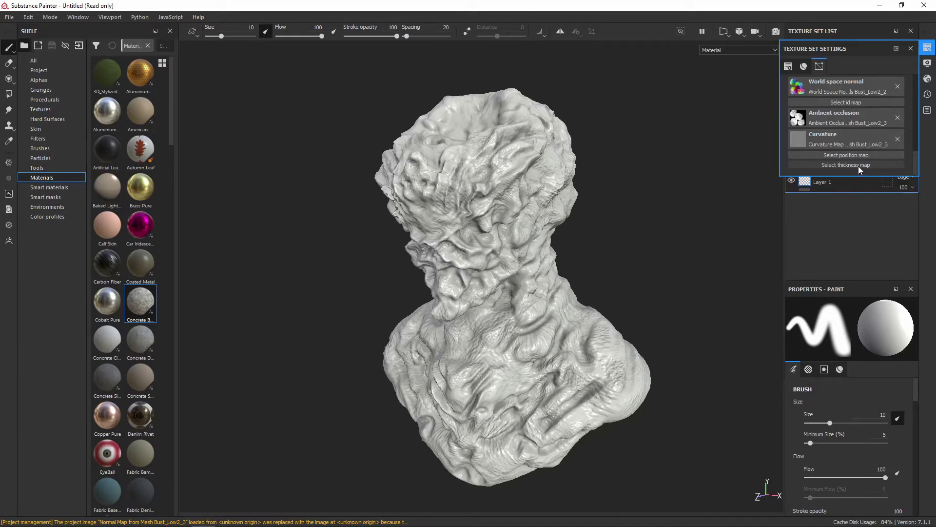
pyautogui.keyDown('alt'); pyautogui.moveTo(601, 222); pyautogui.dragTo(642, 196); pyautogui.keyUp('alt')
# Close Texture Set Settings and drop Concrete Bare onto the bust as a fill layer.
pyautogui.click(910, 49)
pyautogui.moveTo(130, 293); pyautogui.dragTo(439, 185)
pyautogui.keyDown('alt'); pyautogui.moveTo(616, 234); pyautogui.dragTo(536, 231); pyautogui.keyUp('alt')
pyautogui.keyDown('alt'); pyautogui.moveTo(535, 232); pyautogui.dragTo(500, 213, button='middle'); pyautogui.keyUp('alt')
pyautogui.keyDown('alt'); pyautogui.moveTo(500, 214); pyautogui.dragTo(532, 278, button='right'); pyautogui.keyUp('alt')
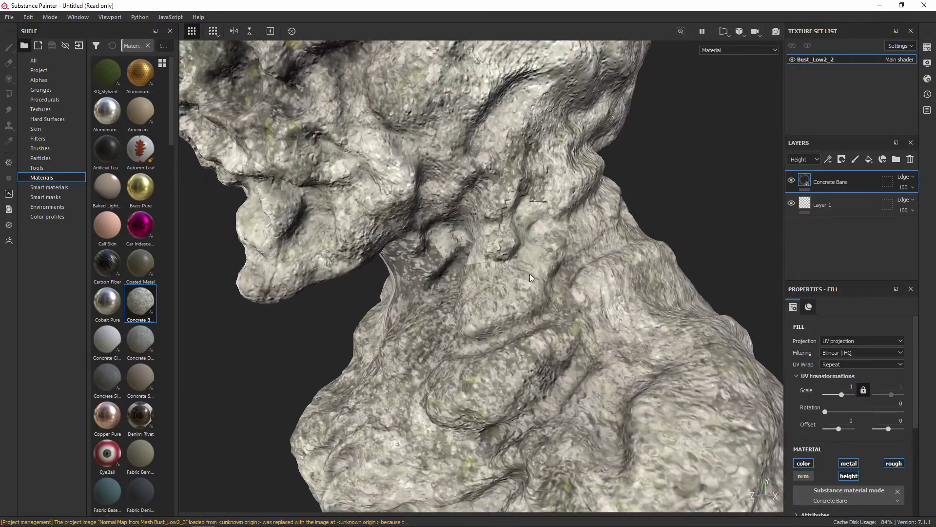
pyautogui.keyDown('alt'); pyautogui.moveTo(530, 274); pyautogui.dragTo(528, 242); pyautogui.keyUp('alt')
# Switch to ZBrush and view the clone's UV seams from behind.
pyautogui.hotkey('alt', 'Tab')
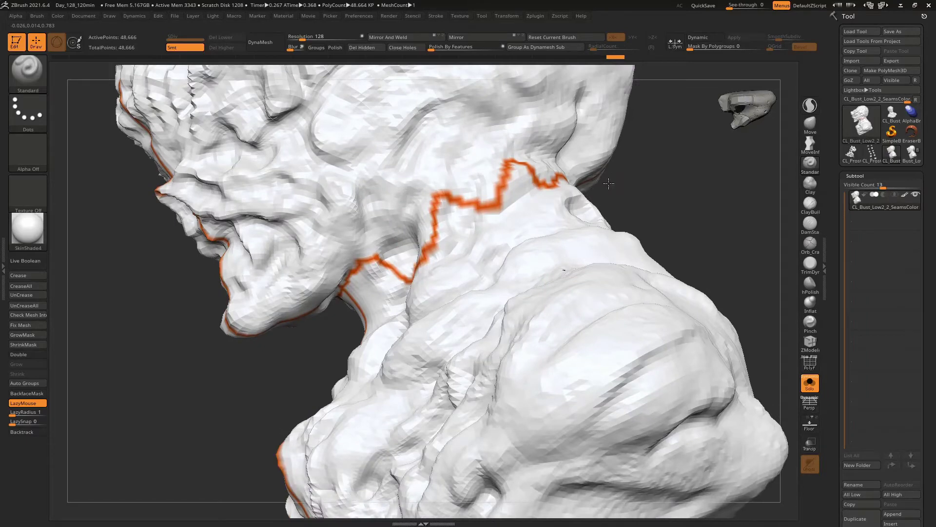
pyautogui.keyDown('ctrl'); pyautogui.moveTo(608, 184); pyautogui.dragTo(579, 153, button='right'); pyautogui.keyUp('ctrl')
pyautogui.moveTo(673, 210); pyautogui.dragTo(605, 282, button='right')
pyautogui.keyDown('alt'); pyautogui.moveTo(605, 281); pyautogui.dragTo(535, 248, button='right'); pyautogui.keyUp('alt')
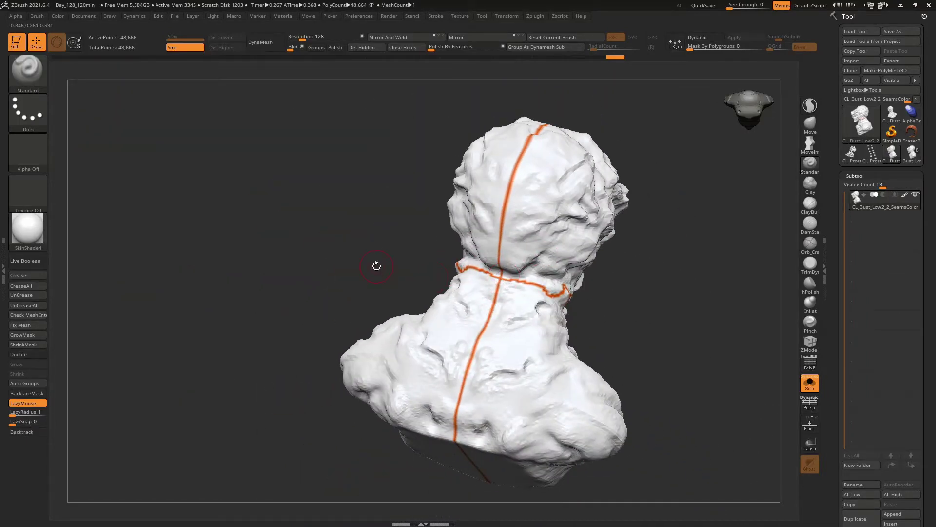
pyautogui.hotkey('alt', 'Tab')
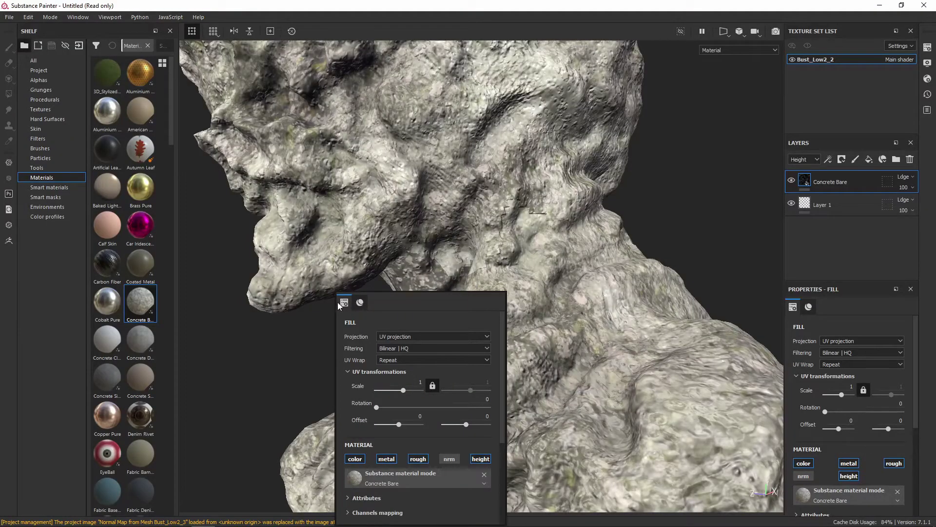
pyautogui.keyDown('alt'); pyautogui.moveTo(290, 350); pyautogui.dragTo(344, 365); pyautogui.keyUp('alt')
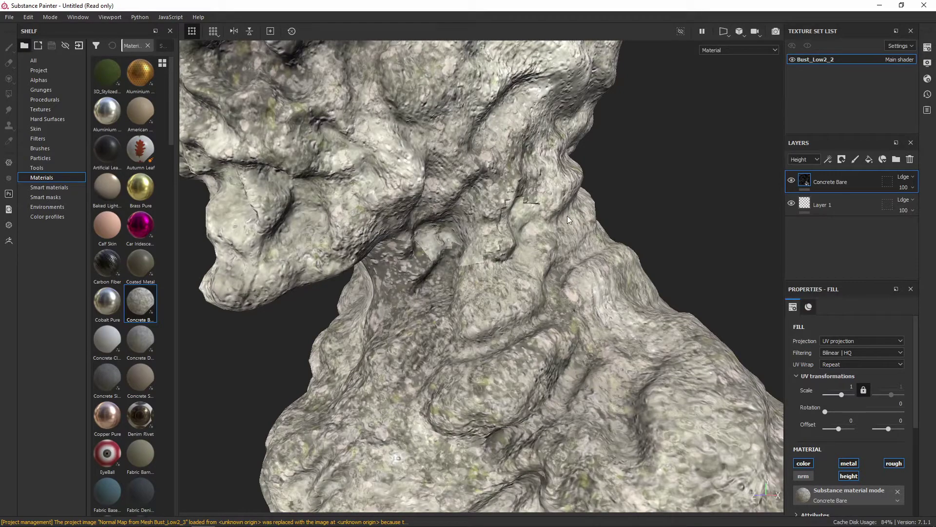
pyautogui.keyDown('alt'); pyautogui.moveTo(461, 250); pyautogui.dragTo(535, 312); pyautogui.keyUp('alt')
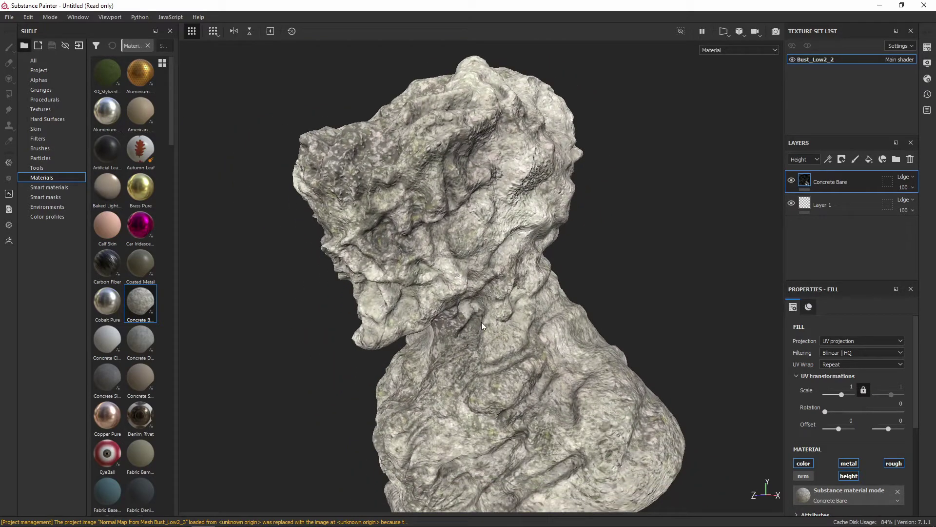
pyautogui.keyDown('alt'); pyautogui.moveTo(488, 306); pyautogui.dragTo(511, 246, button='middle'); pyautogui.keyUp('alt')
pyautogui.keyDown('alt'); pyautogui.moveTo(511, 247); pyautogui.dragTo(551, 282, button='right'); pyautogui.keyUp('alt')
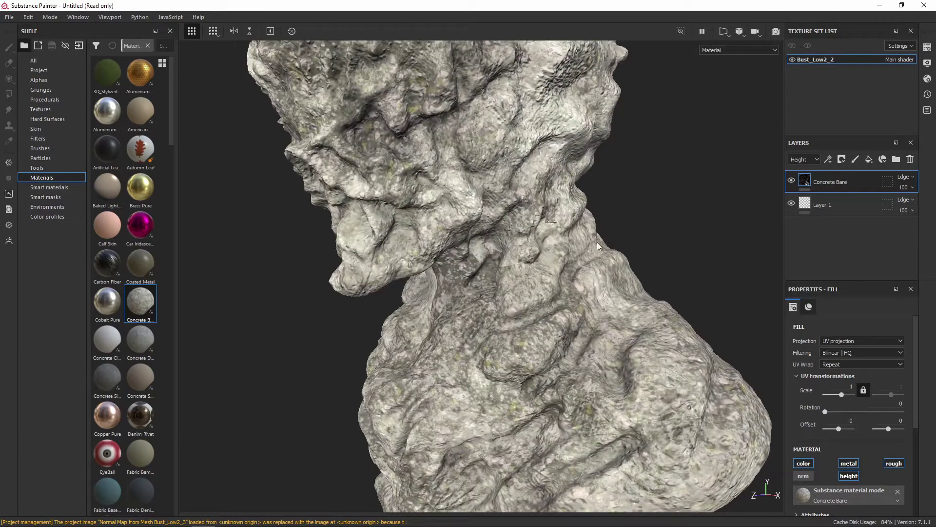
pyautogui.keyDown('alt'); pyautogui.moveTo(651, 211); pyautogui.dragTo(590, 203); pyautogui.keyUp('alt')
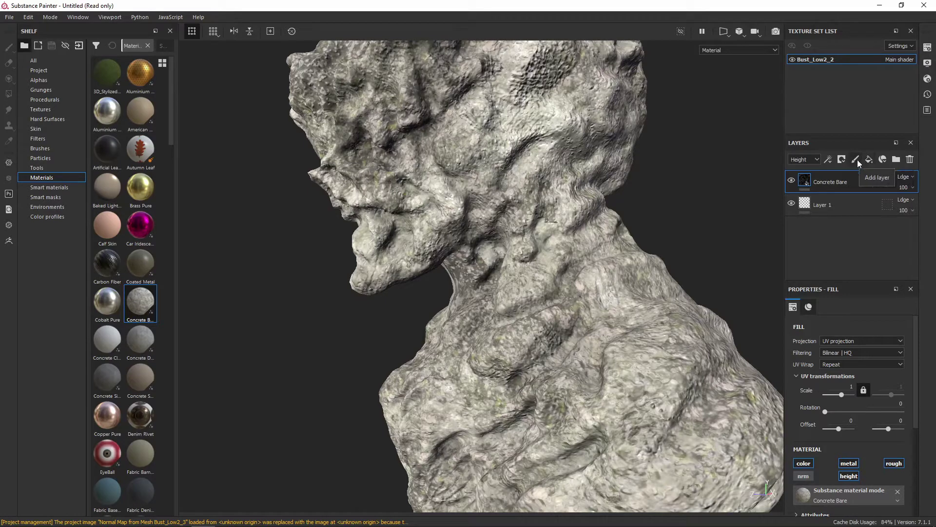
# Add a new empty paint layer on top of the Concrete Bare fill layer.
pyautogui.click(856, 159)
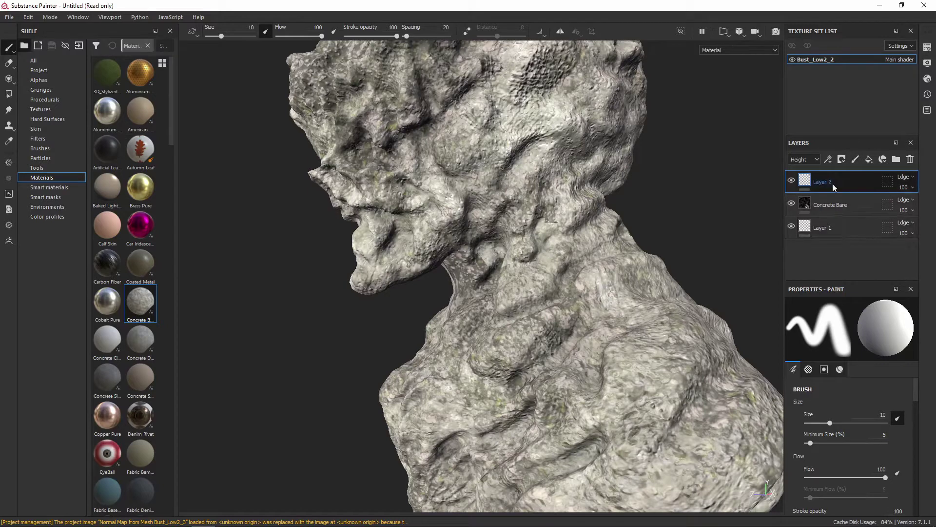
pyautogui.click(817, 160)
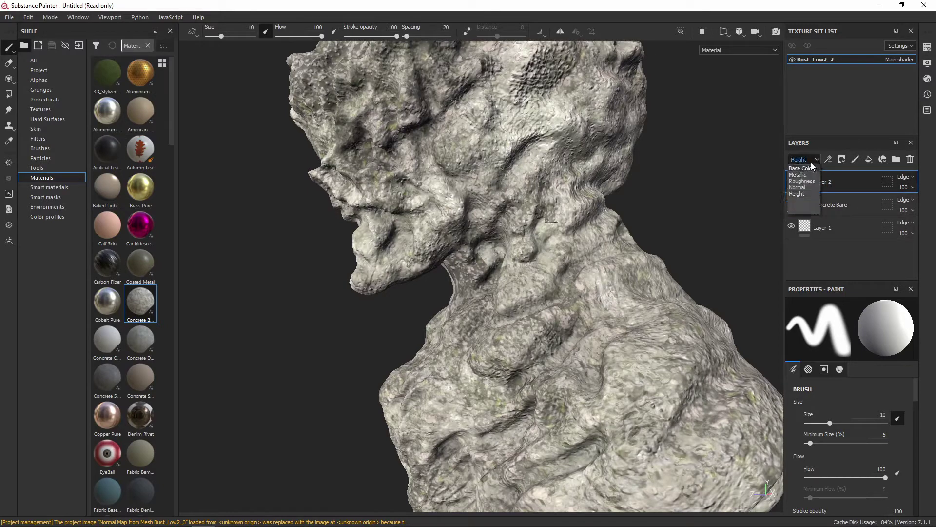
# Set Layer 2's Base Color and Metallic blend modes to Passthrough.
pyautogui.click(811, 163)
pyautogui.click(812, 160)
pyautogui.click(809, 169)
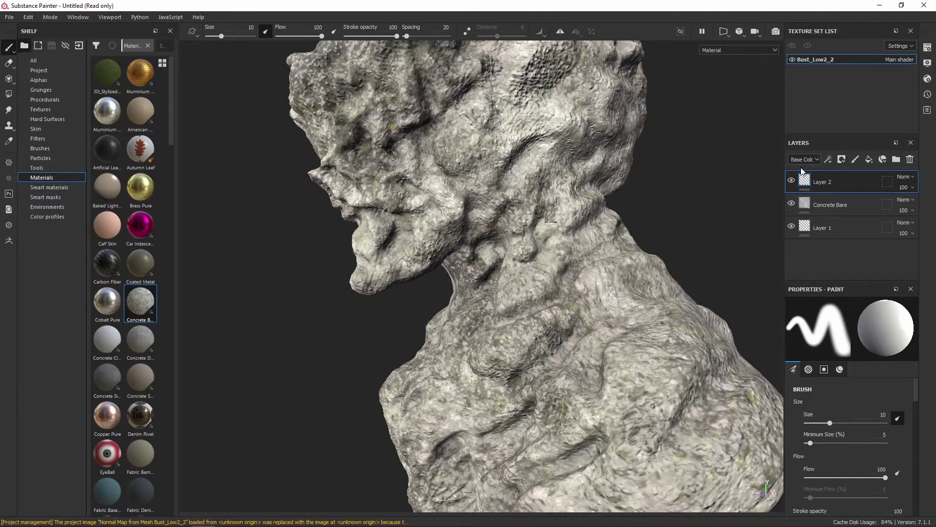
pyautogui.click(904, 177)
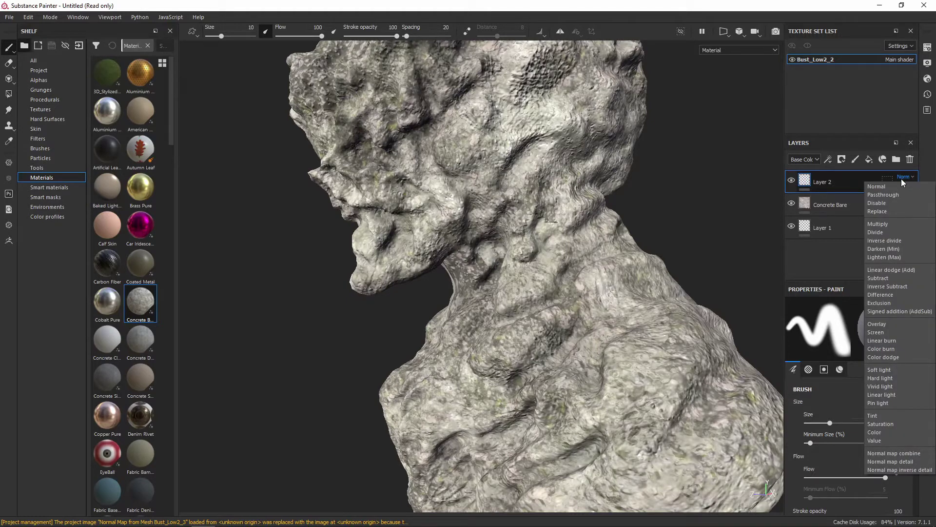
pyautogui.click(896, 193)
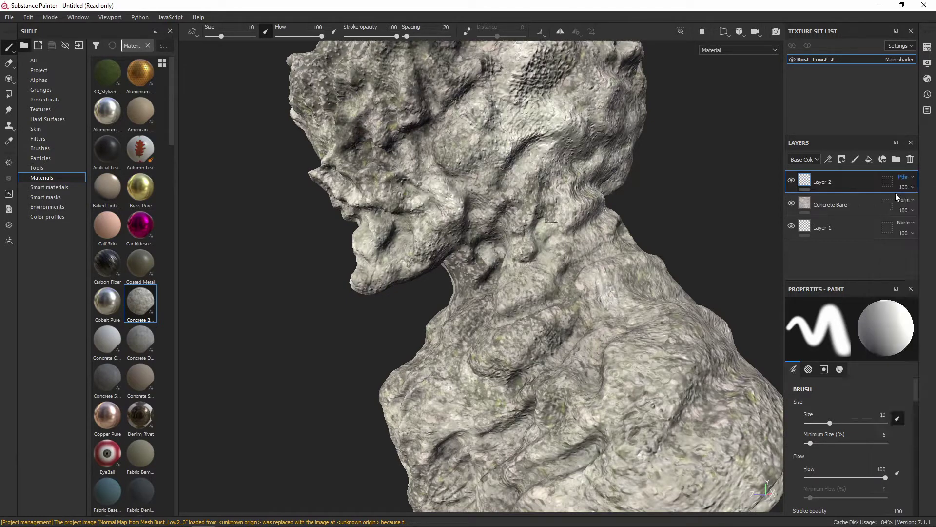
pyautogui.click(809, 159)
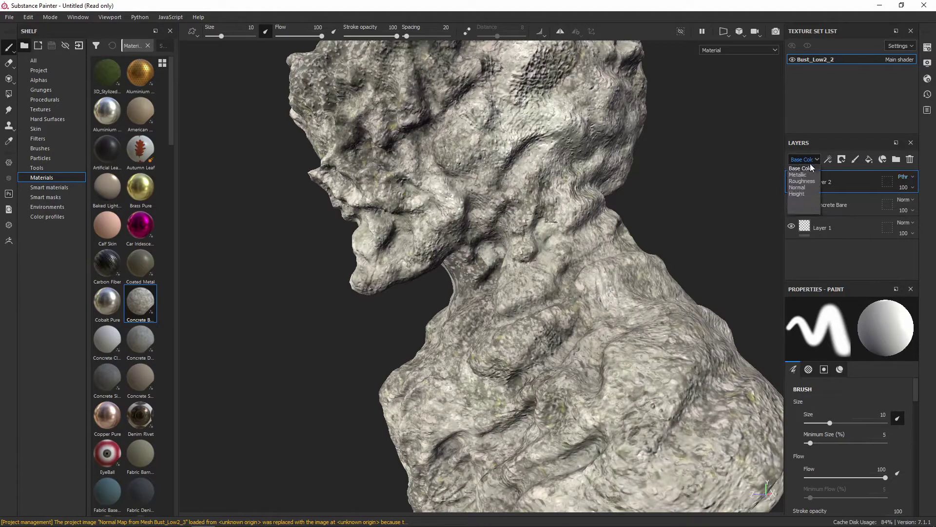
pyautogui.click(809, 174)
pyautogui.click(905, 177)
pyautogui.click(896, 194)
# Set Layer 2's Roughness, Normal and Height blend modes to Passthrough as well.
pyautogui.click(804, 160)
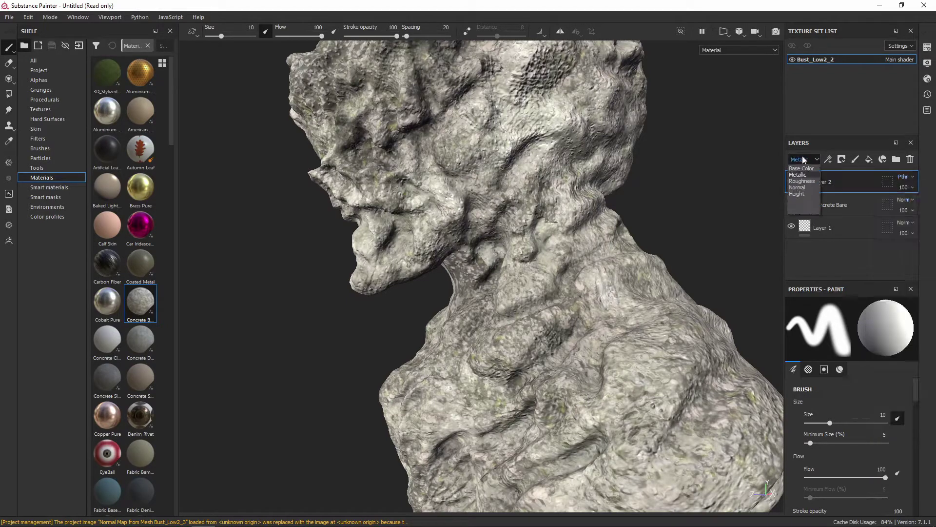
pyautogui.click(807, 180)
pyautogui.click(907, 176)
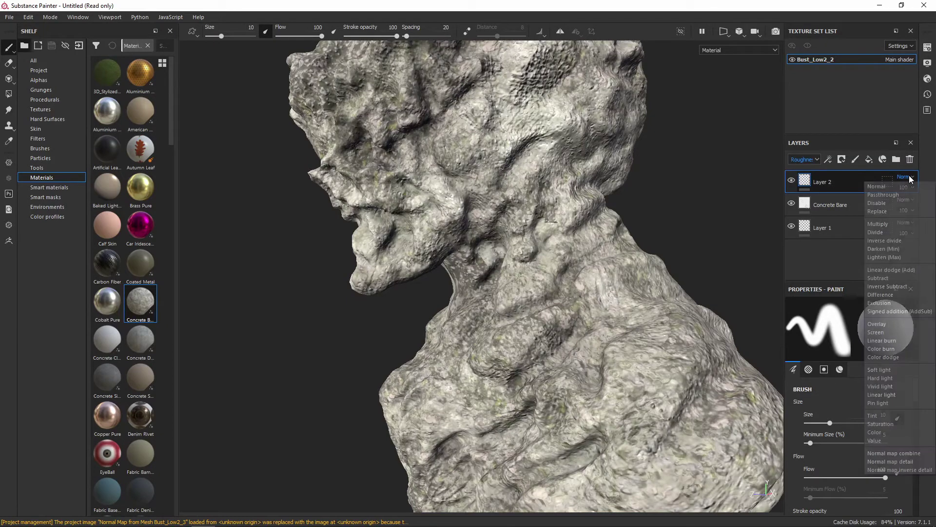
pyautogui.click(886, 194)
pyautogui.click(806, 160)
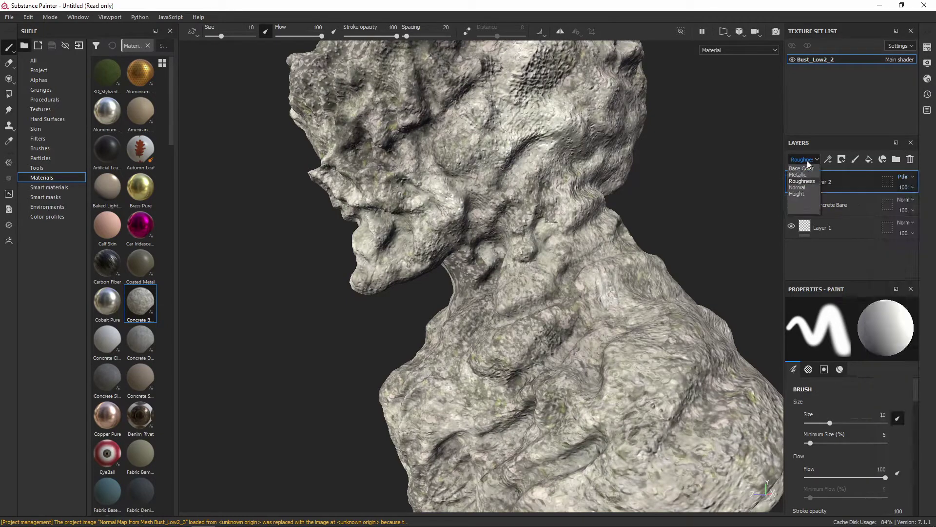
pyautogui.click(806, 187)
pyautogui.click(908, 178)
pyautogui.click(898, 190)
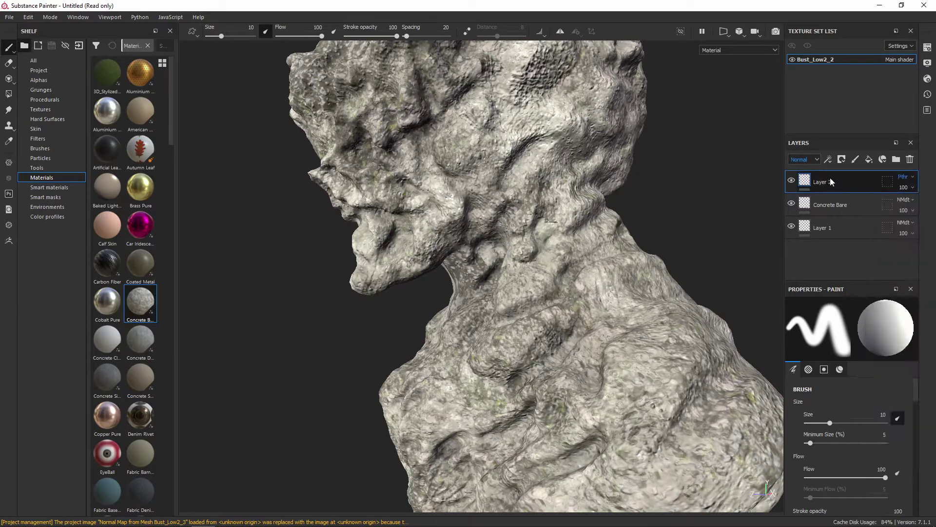
pyautogui.click(804, 161)
pyautogui.click(801, 194)
pyautogui.click(905, 178)
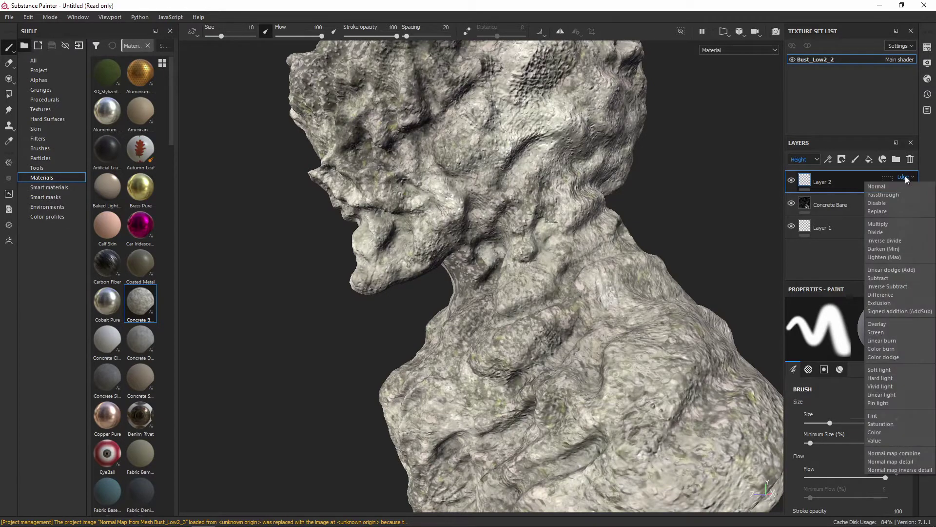
pyautogui.click(894, 195)
pyautogui.moveTo(634, 193)
pyautogui.keyDown('alt'); pyautogui.mouseDown()
pyautogui.moveTo(569, 189)
pyautogui.moveTo(650, 200)
pyautogui.mouseUp(); pyautogui.keyUp('alt')
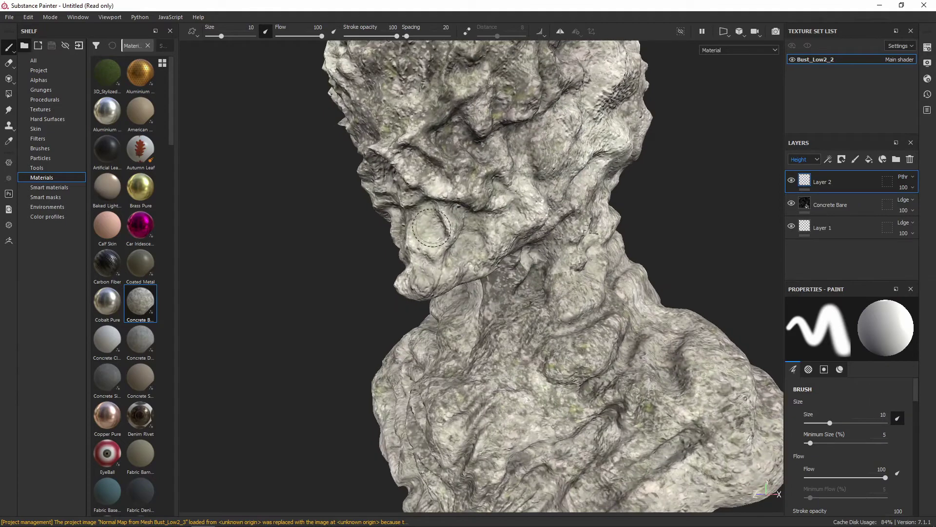
# Switch the Clone tool to a relative source and orbit the bust to a new angle.
pyautogui.click(8, 128)
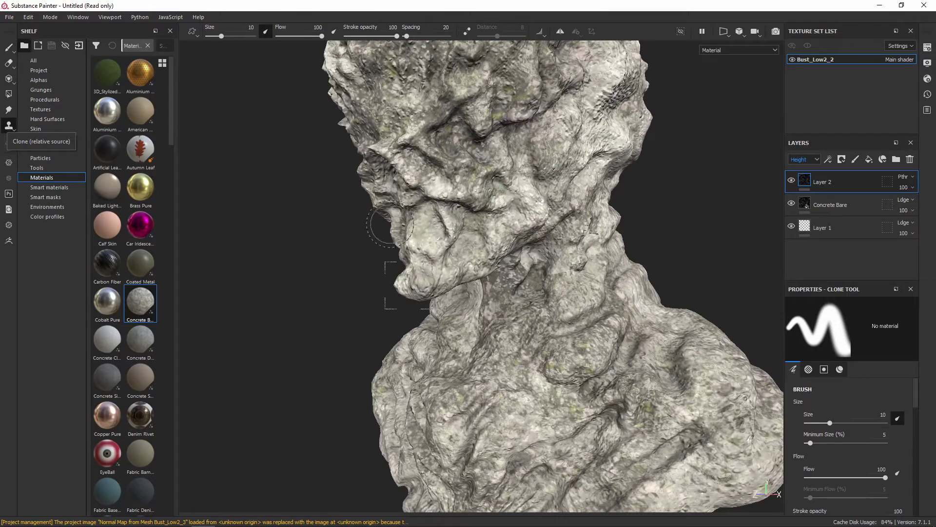
pyautogui.moveTo(647, 193)
pyautogui.keyDown('alt'); pyautogui.mouseDown()
pyautogui.moveTo(545, 208)
pyautogui.moveTo(487, 198)
pyautogui.mouseUp(); pyautogui.keyUp('alt')
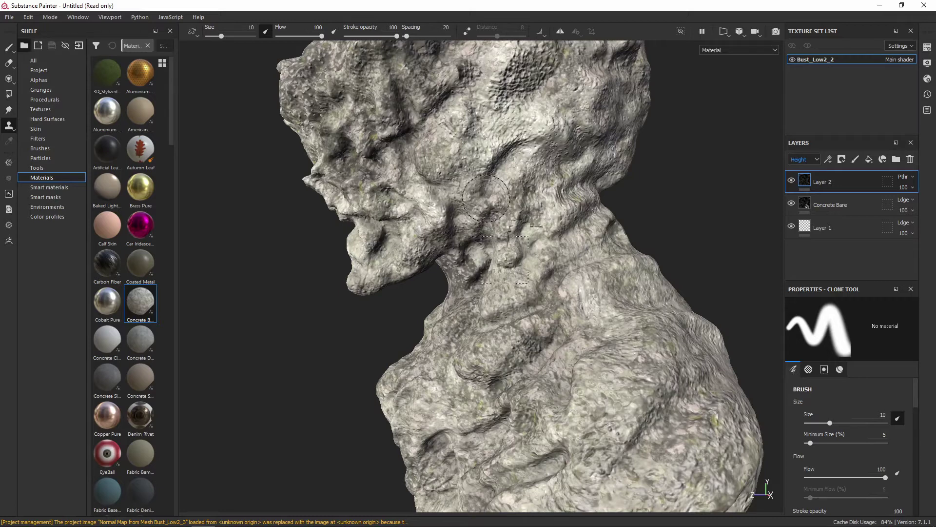
pyautogui.moveTo(642, 181)
pyautogui.keyDown('alt'); pyautogui.mouseDown()
pyautogui.moveTo(629, 197)
pyautogui.moveTo(647, 187)
pyautogui.moveTo(611, 178)
pyautogui.moveTo(637, 209)
pyautogui.mouseUp(); pyautogui.keyUp('alt')
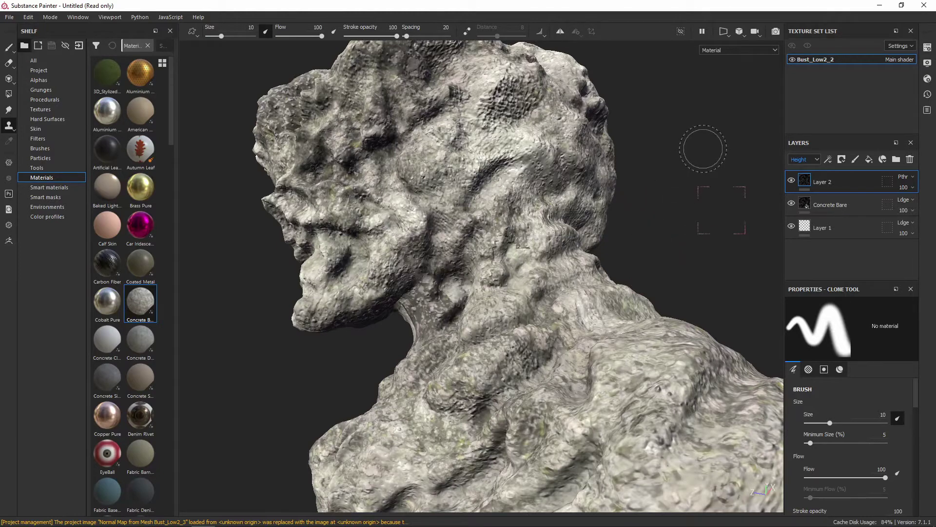
pyautogui.keyDown('alt'); pyautogui.moveTo(682, 167); pyautogui.dragTo(706, 159); pyautogui.keyUp('alt')
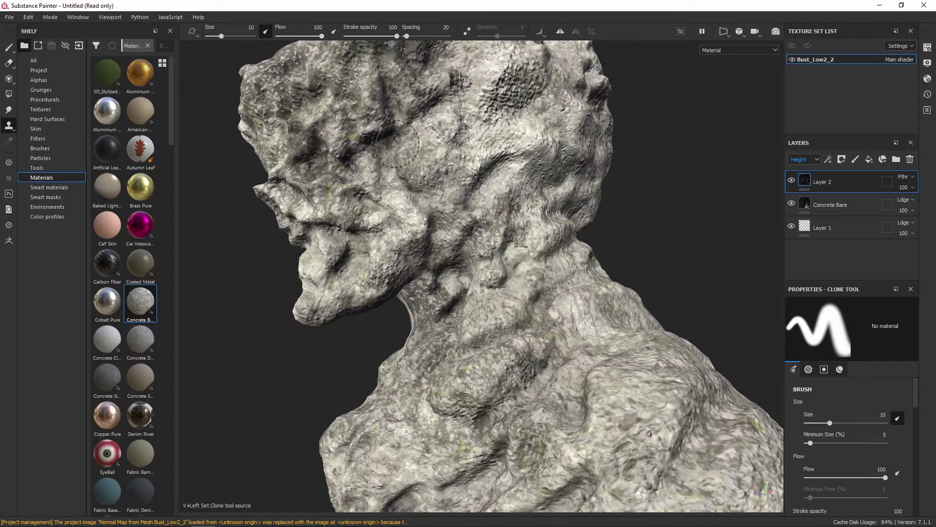
# Set a clone source on the concrete, view the neck side with rotated lighting, and shrink the brush to 4.95.
pyautogui.press('v')
pyautogui.click(413, 161)
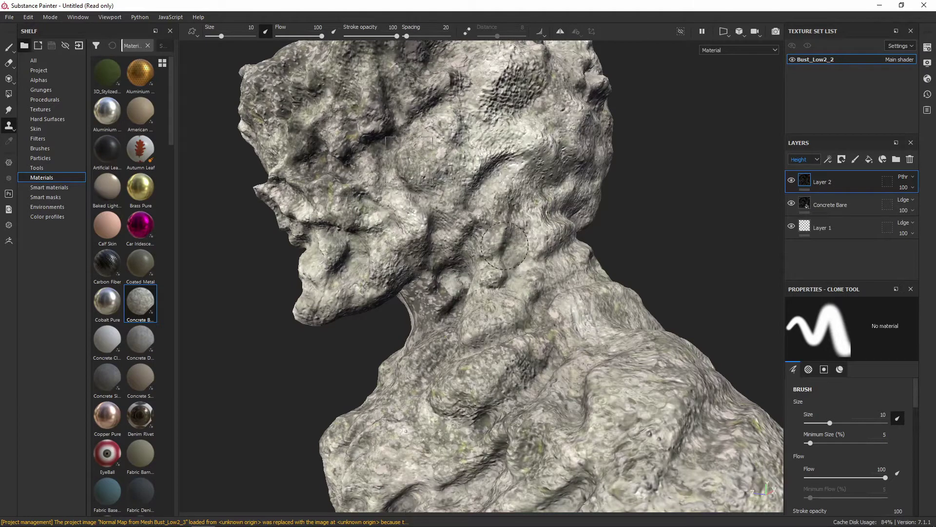
pyautogui.keyDown('alt'); pyautogui.moveTo(666, 238); pyautogui.dragTo(610, 238); pyautogui.keyUp('alt')
pyautogui.scroll(2, 561, 235)
pyautogui.moveTo(680, 217)
pyautogui.keyDown('alt'); pyautogui.mouseDown()
pyautogui.moveTo(653, 233)
pyautogui.moveTo(566, 229)
pyautogui.moveTo(549, 244)
pyautogui.mouseUp(); pyautogui.keyUp('alt')
pyautogui.keyDown('shift'); pyautogui.moveTo(558, 252); pyautogui.dragTo(494, 263, button='right'); pyautogui.keyUp('shift')
pyautogui.keyDown('alt'); pyautogui.moveTo(712, 243); pyautogui.dragTo(503, 291); pyautogui.keyUp('alt')
pyautogui.moveTo(568, 278)
pyautogui.keyDown('alt'); pyautogui.mouseDown()
pyautogui.moveTo(679, 274)
pyautogui.moveTo(581, 292)
pyautogui.mouseUp(); pyautogui.keyUp('alt')
pyautogui.moveTo(607, 285)
pyautogui.keyDown('ctrl'); pyautogui.mouseDown(button='right')
pyautogui.moveTo(588, 284)
pyautogui.moveTo(607, 286)
pyautogui.mouseUp(button='right'); pyautogui.keyUp('ctrl')
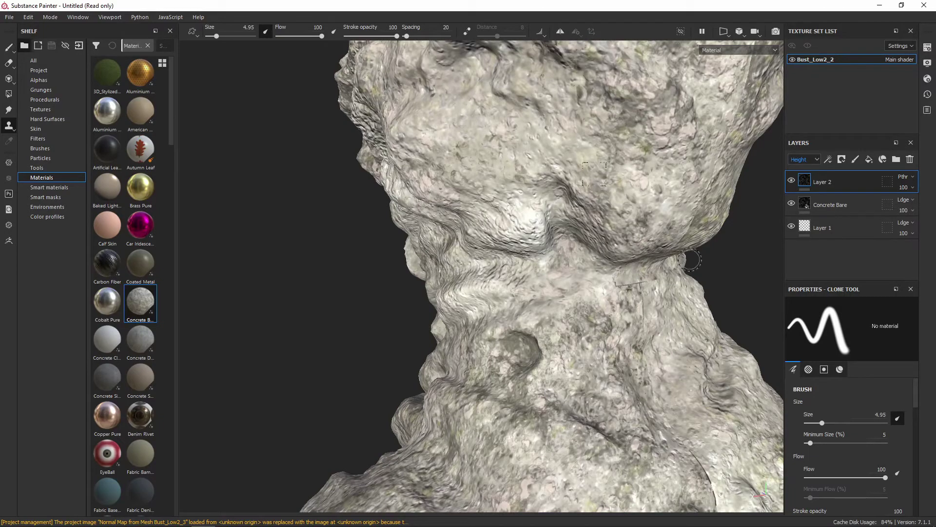
# Clone concrete texture over the seam running down the side of the neck.
pyautogui.moveTo(721, 265)
pyautogui.keyDown('alt'); pyautogui.mouseDown()
pyautogui.moveTo(746, 198)
pyautogui.moveTo(652, 287)
pyautogui.moveTo(598, 264)
pyautogui.moveTo(693, 275)
pyautogui.mouseUp(); pyautogui.keyUp('alt')
pyautogui.moveTo(634, 274); pyautogui.dragTo(634, 361)
pyautogui.moveTo(698, 307)
pyautogui.keyDown('alt'); pyautogui.mouseDown()
pyautogui.moveTo(595, 268)
pyautogui.moveTo(482, 295)
pyautogui.mouseUp(); pyautogui.keyUp('alt')
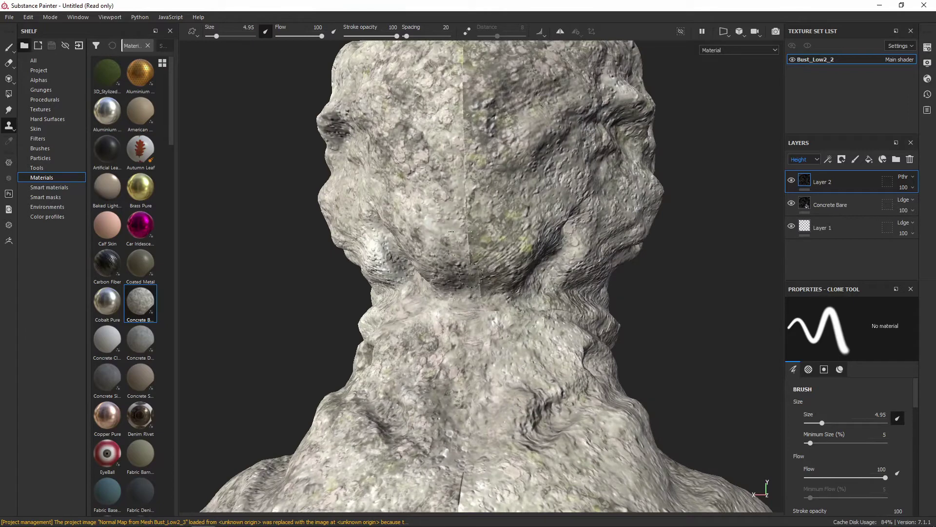
pyautogui.moveTo(460, 224)
pyautogui.keyDown('alt'); pyautogui.mouseDown()
pyautogui.moveTo(485, 235)
pyautogui.moveTo(493, 275)
pyautogui.mouseUp(); pyautogui.keyUp('alt')
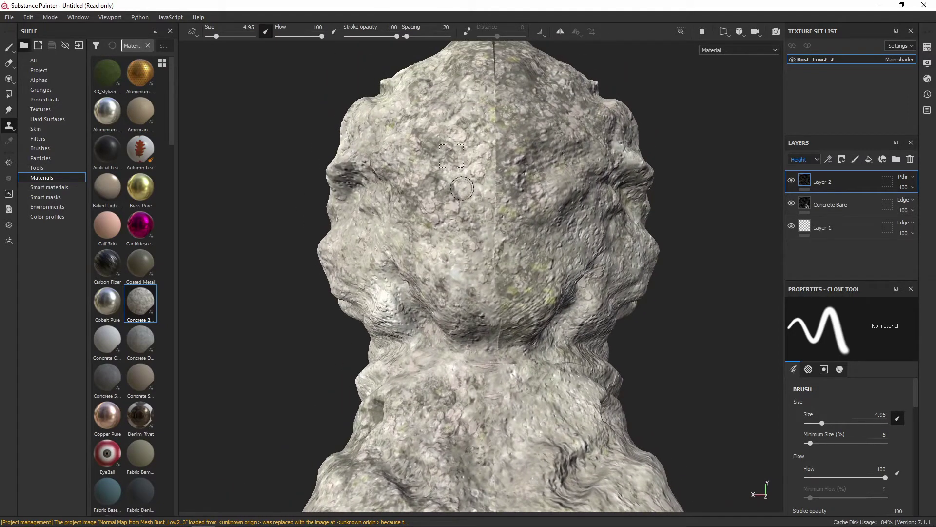
# Enlarge the clone brush to size 8.68.
pyautogui.press(']')
pyautogui.press(']')
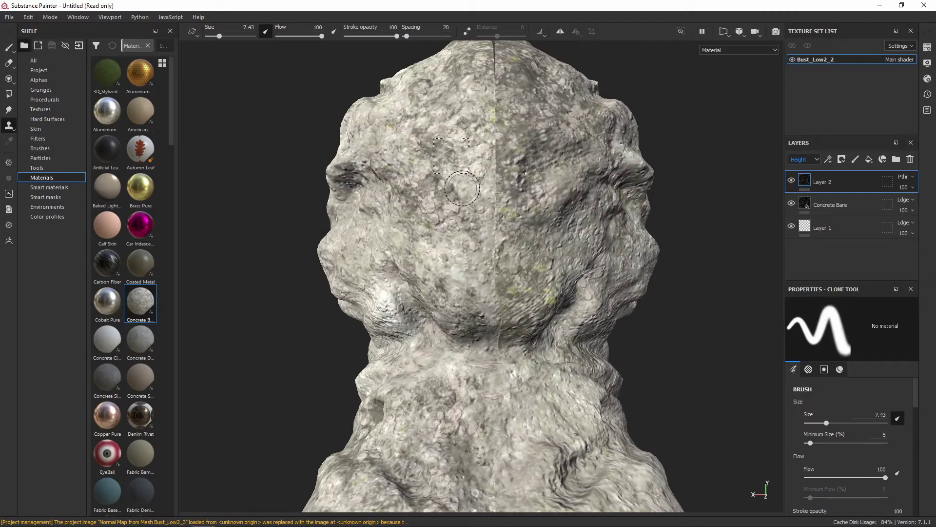
pyautogui.keyDown('ctrl'); pyautogui.moveTo(462, 188); pyautogui.dragTo(464, 181, button='right'); pyautogui.keyUp('ctrl')
pyautogui.rightClick(466, 176)
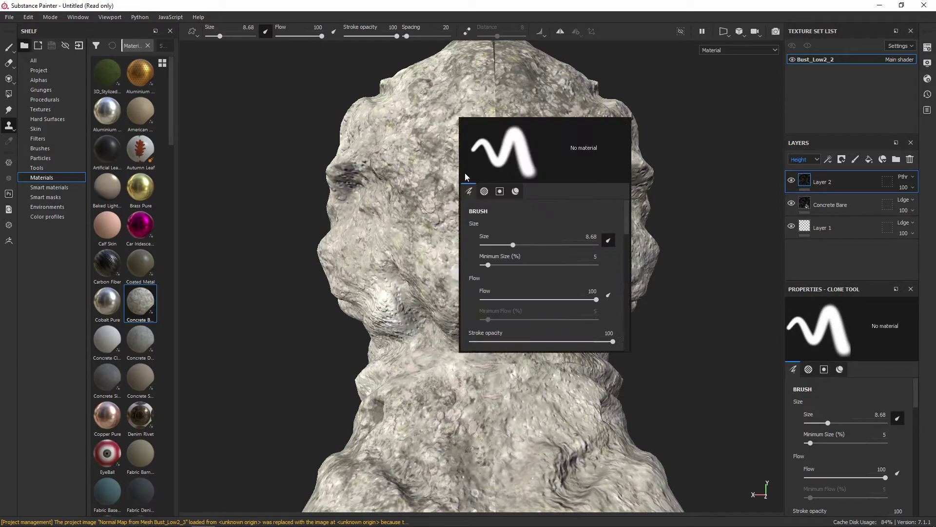
pyautogui.click(441, 117)
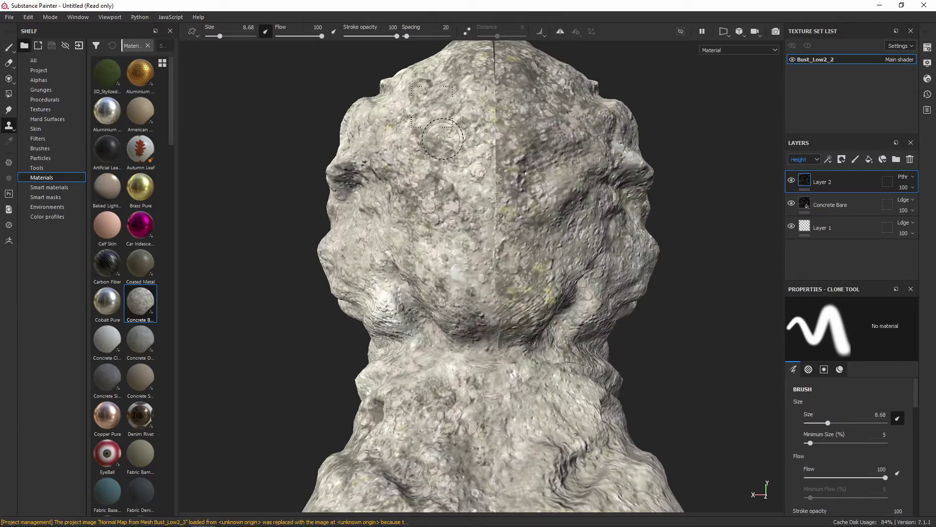
# Set a source beside the head seam and clone down the head's centre seam to chin and neck.
pyautogui.keyDown('alt'); pyautogui.moveTo(442, 125); pyautogui.dragTo(459, 204); pyautogui.keyUp('alt')
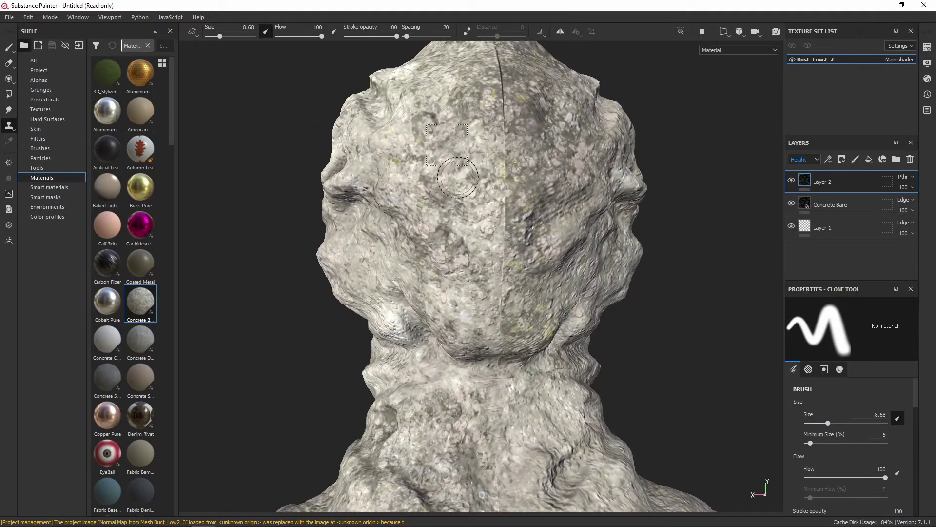
pyautogui.press('v')
pyautogui.click(443, 141)
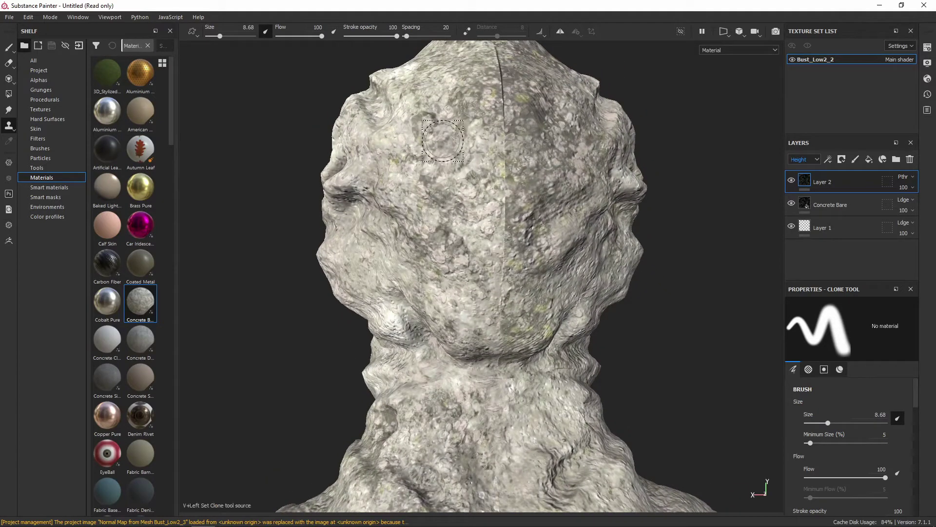
pyautogui.click(442, 141)
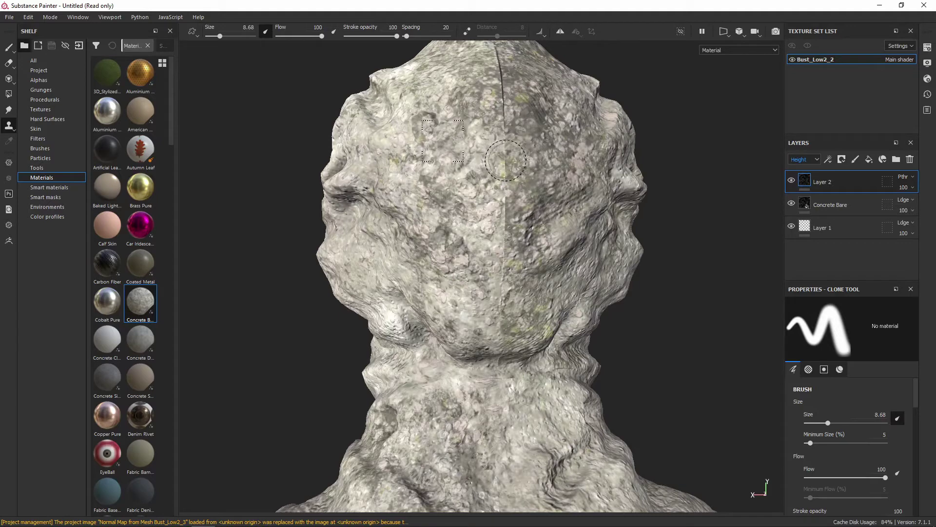
pyautogui.moveTo(504, 163)
pyautogui.mouseDown()
pyautogui.moveTo(489, 219)
pyautogui.moveTo(500, 232)
pyautogui.moveTo(500, 329)
pyautogui.moveTo(505, 315)
pyautogui.mouseUp()
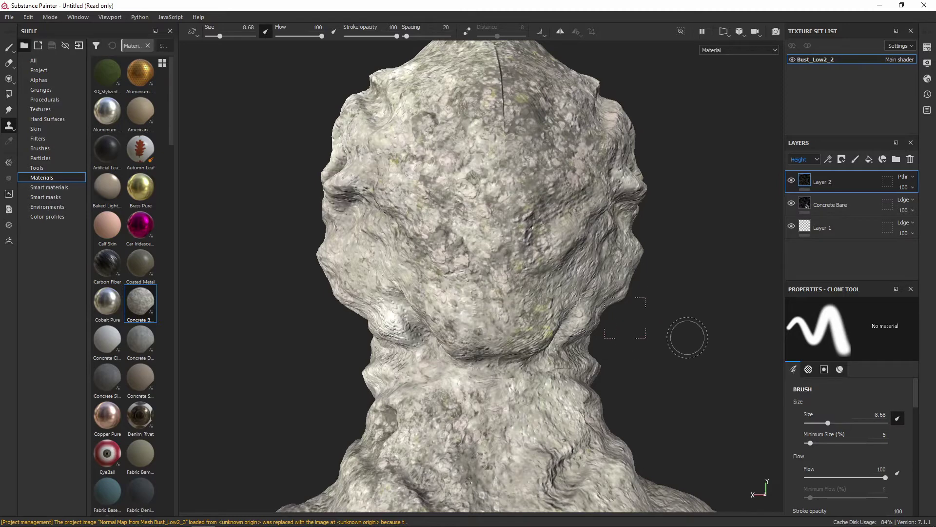
pyautogui.keyDown('alt'); pyautogui.moveTo(686, 337); pyautogui.dragTo(680, 374); pyautogui.keyUp('alt')
pyautogui.moveTo(511, 375); pyautogui.dragTo(488, 410)
pyautogui.moveTo(651, 293)
pyautogui.keyDown('alt'); pyautogui.mouseDown()
pyautogui.moveTo(649, 255)
pyautogui.moveTo(467, 267)
pyautogui.mouseUp(); pyautogui.keyUp('alt')
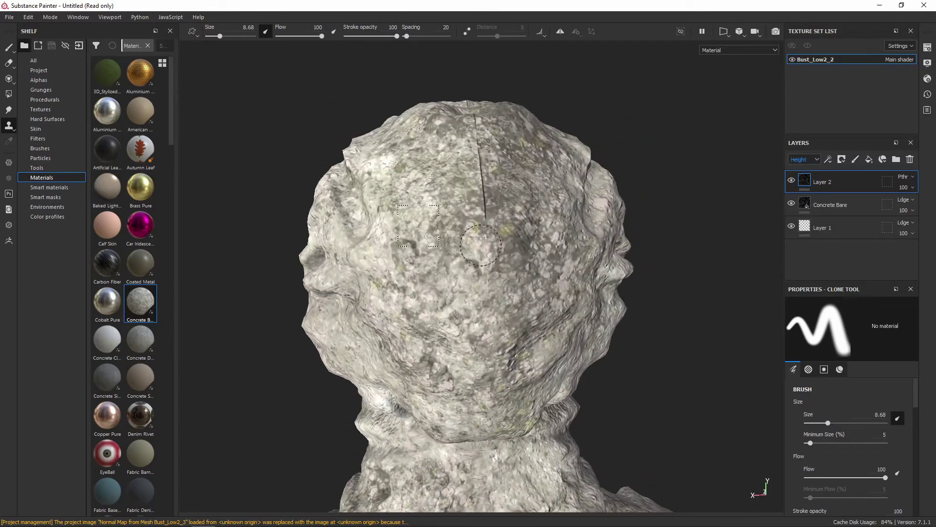
pyautogui.keyDown('alt'); pyautogui.moveTo(447, 214); pyautogui.dragTo(473, 270); pyautogui.keyUp('alt')
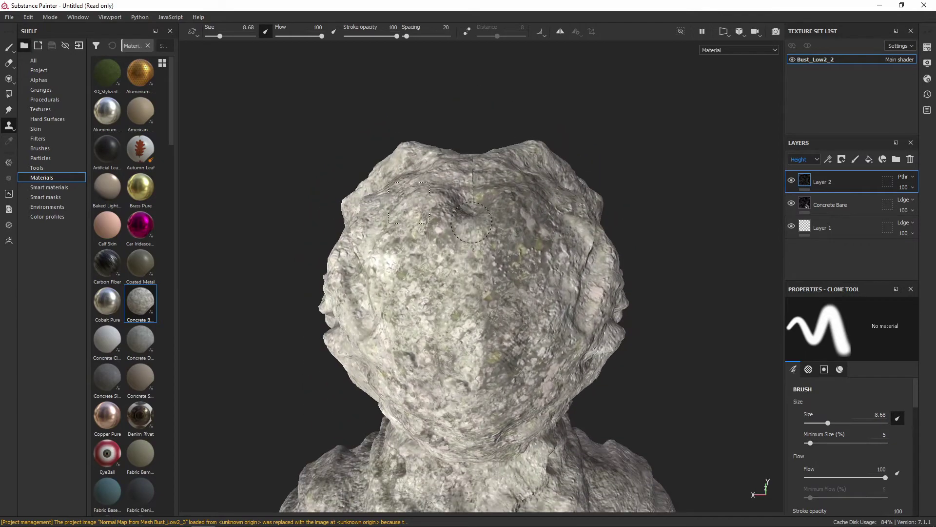
pyautogui.keyDown('alt'); pyautogui.moveTo(317, 185); pyautogui.dragTo(497, 198); pyautogui.keyUp('alt')
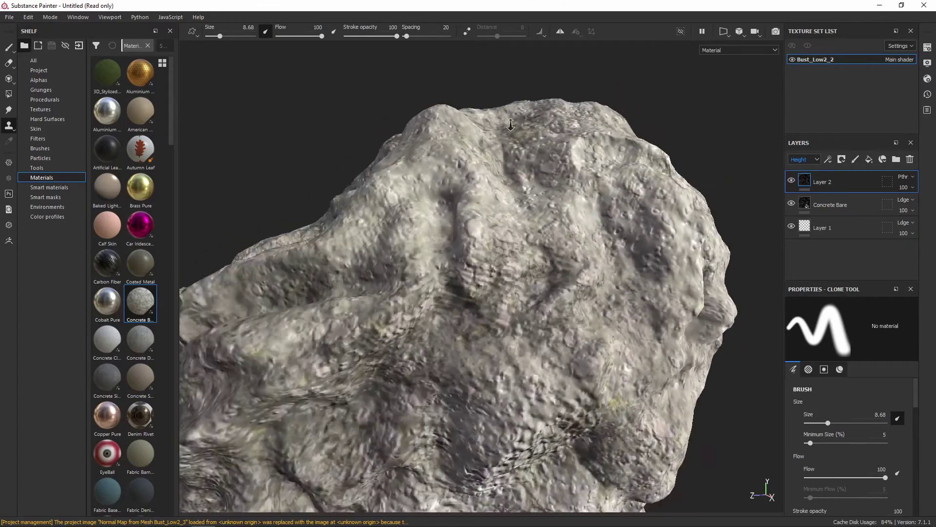
# From a frontal view, set a source beside the mouth and clone the seam across mouth and chin.
pyautogui.keyDown('alt'); pyautogui.moveTo(498, 198); pyautogui.dragTo(509, 128, button='middle'); pyautogui.keyUp('alt')
pyautogui.moveTo(509, 128)
pyautogui.keyDown('alt'); pyautogui.mouseDown(button='right')
pyautogui.moveTo(465, 210)
pyautogui.moveTo(449, 273)
pyautogui.mouseUp(button='right'); pyautogui.keyUp('alt')
pyautogui.keyDown('alt'); pyautogui.moveTo(449, 273); pyautogui.dragTo(507, 195, button='middle'); pyautogui.keyUp('alt')
pyautogui.moveTo(507, 195)
pyautogui.keyDown('alt'); pyautogui.mouseDown()
pyautogui.moveTo(551, 214)
pyautogui.moveTo(620, 225)
pyautogui.mouseUp(); pyautogui.keyUp('alt')
pyautogui.keyDown('alt'); pyautogui.moveTo(390, 239); pyautogui.dragTo(504, 222); pyautogui.keyUp('alt')
pyautogui.scroll(5, 507, 224)
pyautogui.keyDown('alt'); pyautogui.moveTo(452, 234); pyautogui.dragTo(491, 228); pyautogui.keyUp('alt')
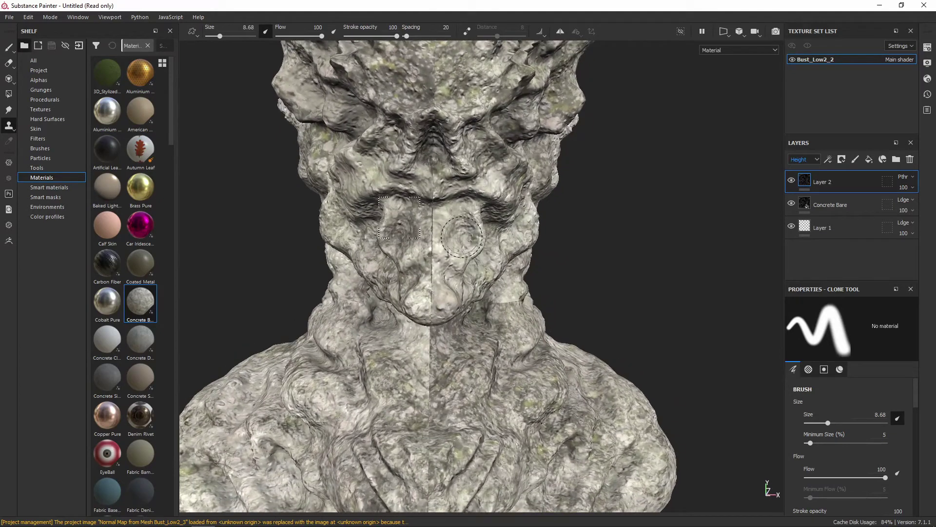
pyautogui.press('v')
pyautogui.click(467, 229)
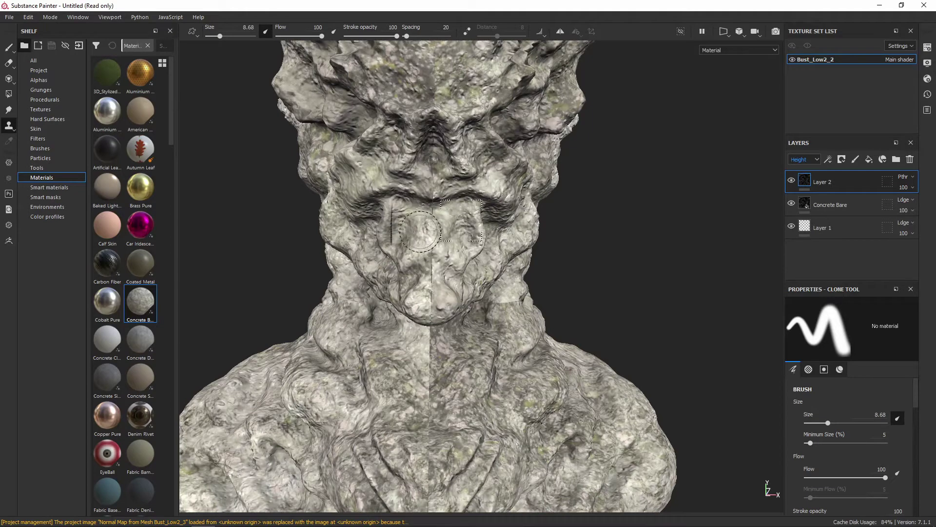
pyautogui.moveTo(429, 203)
pyautogui.mouseDown()
pyautogui.moveTo(433, 187)
pyautogui.moveTo(443, 196)
pyautogui.moveTo(435, 195)
pyautogui.mouseUp()
pyautogui.moveTo(352, 189); pyautogui.dragTo(422, 246)
# Reset the source above the left eye, clone mouth-to-chin and up the forehead, then set brush size 5.49.
pyautogui.keyDown('alt'); pyautogui.moveTo(613, 278); pyautogui.dragTo(646, 257); pyautogui.keyUp('alt')
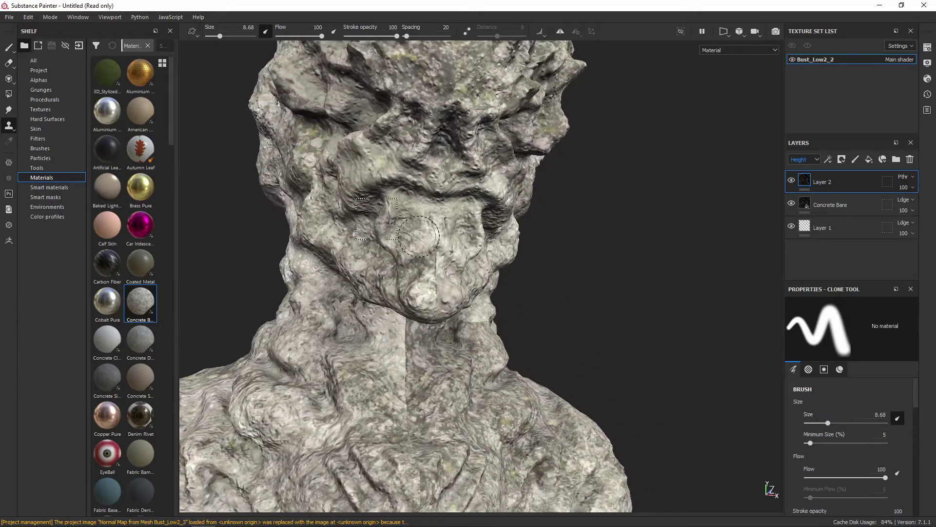
pyautogui.press('v')
pyautogui.click(365, 183)
pyautogui.moveTo(434, 245); pyautogui.dragTo(430, 300)
pyautogui.moveTo(511, 283)
pyautogui.keyDown('alt'); pyautogui.mouseDown()
pyautogui.moveTo(554, 293)
pyautogui.moveTo(527, 303)
pyautogui.moveTo(507, 292)
pyautogui.mouseUp(); pyautogui.keyUp('alt')
pyautogui.moveTo(451, 263)
pyautogui.mouseDown()
pyautogui.moveTo(450, 156)
pyautogui.moveTo(449, 184)
pyautogui.mouseUp()
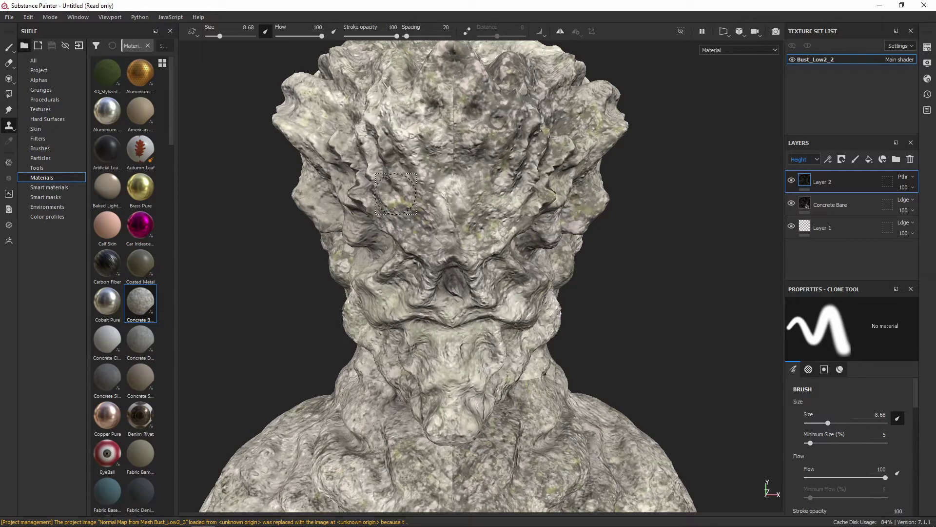
pyautogui.keyDown('ctrl'); pyautogui.moveTo(396, 194); pyautogui.dragTo(383, 194, button='right'); pyautogui.keyUp('ctrl')
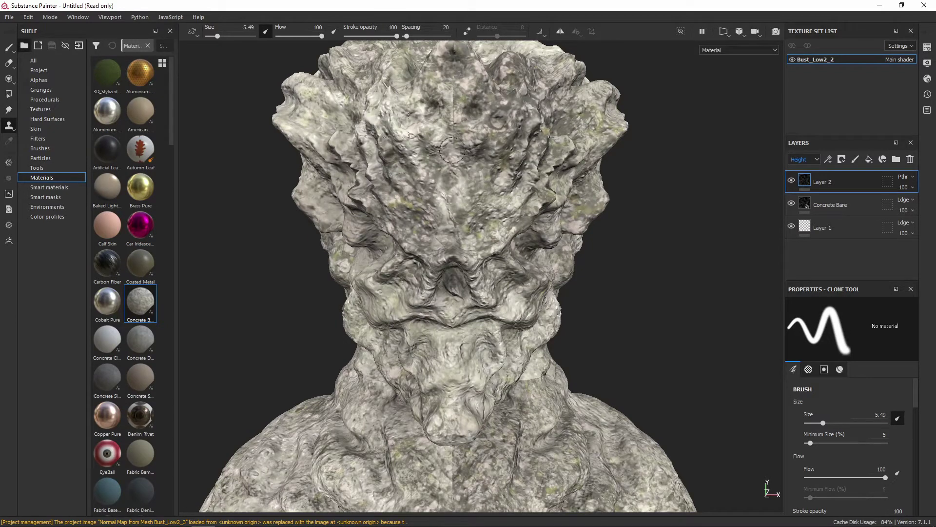
# Clone concrete texture over the seam down the lower chest and inspect the result.
pyautogui.keyDown('alt'); pyautogui.moveTo(453, 111); pyautogui.dragTo(449, 190); pyautogui.keyUp('alt')
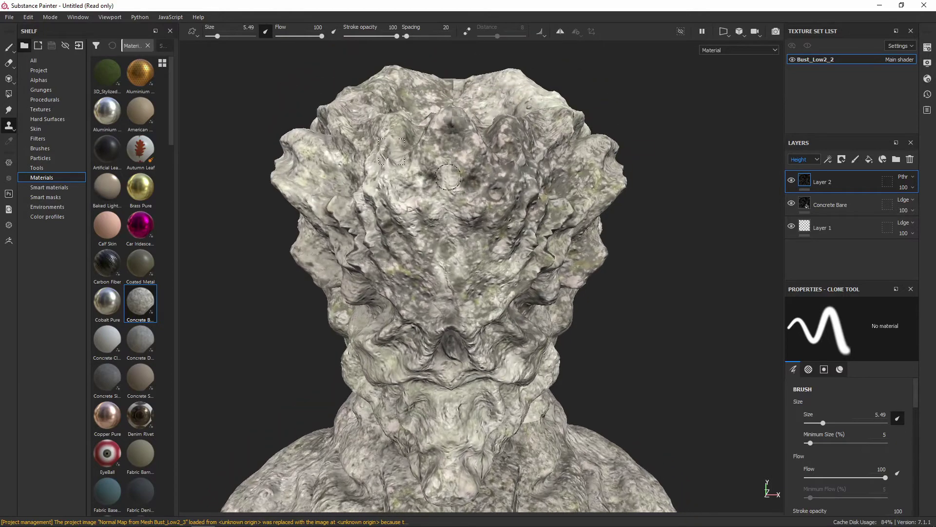
pyautogui.keyDown('alt'); pyautogui.moveTo(448, 111); pyautogui.dragTo(445, 160); pyautogui.keyUp('alt')
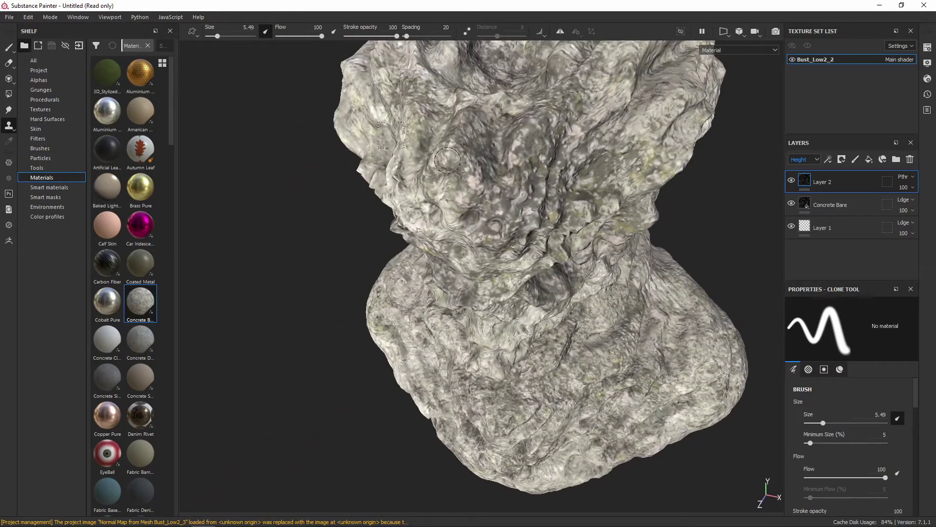
pyautogui.moveTo(486, 213)
pyautogui.keyDown('alt'); pyautogui.mouseDown()
pyautogui.moveTo(505, 211)
pyautogui.moveTo(493, 229)
pyautogui.moveTo(492, 345)
pyautogui.mouseUp(); pyautogui.keyUp('alt')
pyautogui.keyDown('alt'); pyautogui.moveTo(492, 345); pyautogui.dragTo(505, 272, button='middle'); pyautogui.keyUp('alt')
pyautogui.keyDown('alt'); pyautogui.moveTo(505, 271); pyautogui.dragTo(519, 372, button='right'); pyautogui.keyUp('alt')
pyautogui.moveTo(505, 270); pyautogui.dragTo(504, 329)
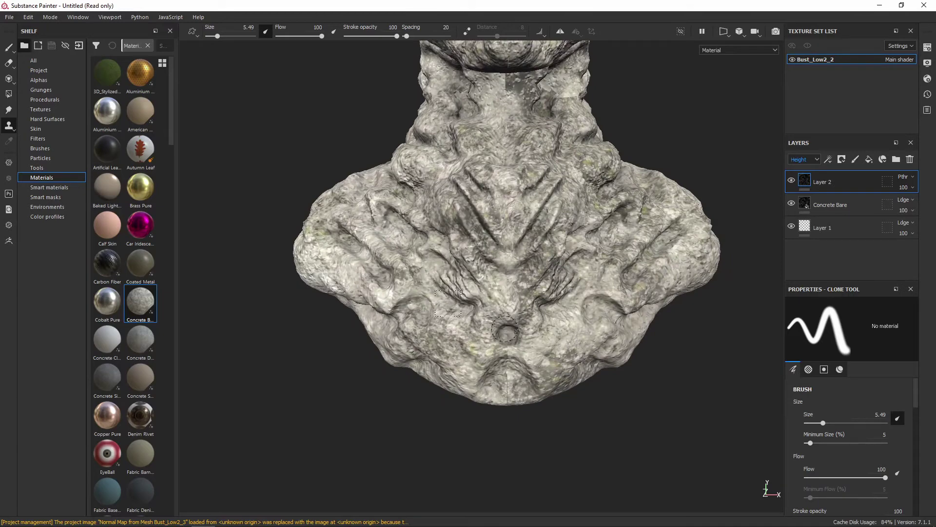
pyautogui.scroll(1, 528, 334)
pyautogui.moveTo(530, 225)
pyautogui.keyDown('alt'); pyautogui.mouseDown()
pyautogui.moveTo(522, 188)
pyautogui.moveTo(491, 248)
pyautogui.mouseUp(); pyautogui.keyUp('alt')
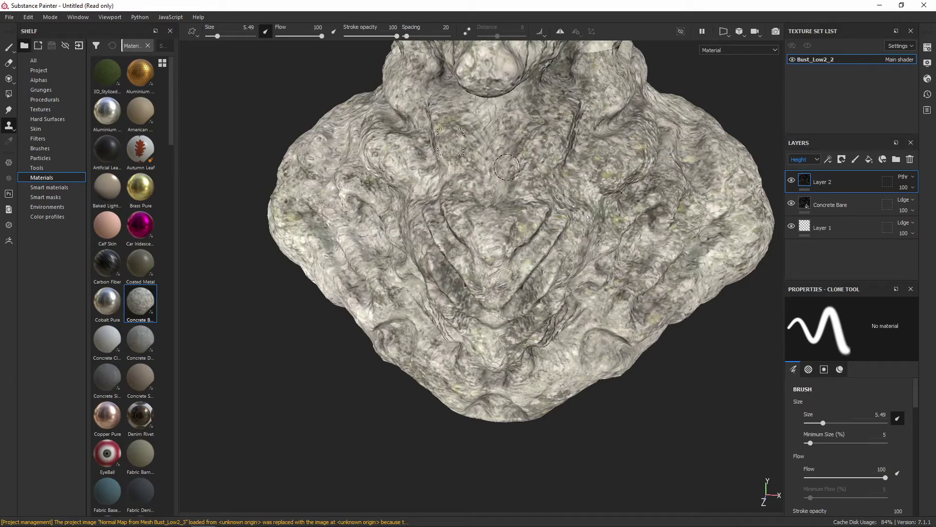
pyautogui.keyDown('alt'); pyautogui.moveTo(508, 178); pyautogui.dragTo(426, 233); pyautogui.keyUp('alt')
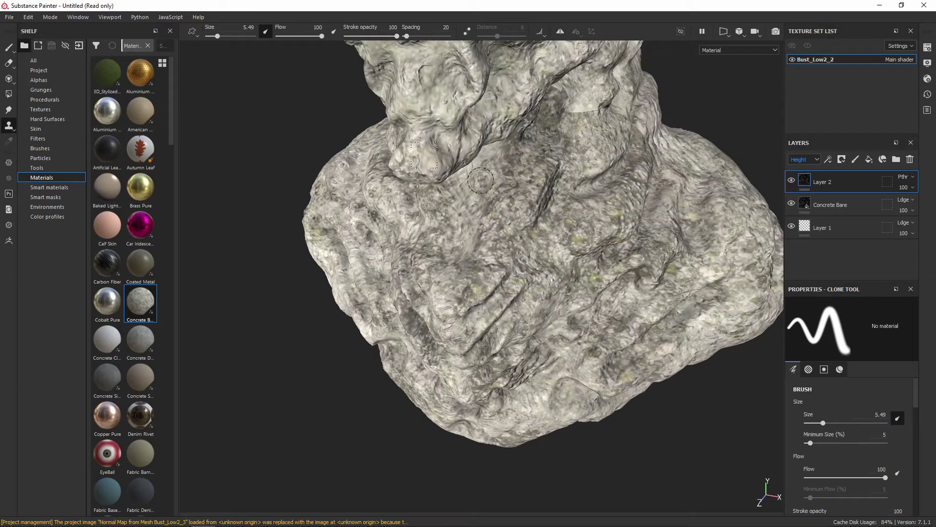
pyautogui.keyDown('alt'); pyautogui.moveTo(518, 212); pyautogui.dragTo(531, 176); pyautogui.keyUp('alt')
pyautogui.keyDown('alt'); pyautogui.moveTo(531, 175); pyautogui.dragTo(509, 282, button='middle'); pyautogui.keyUp('alt')
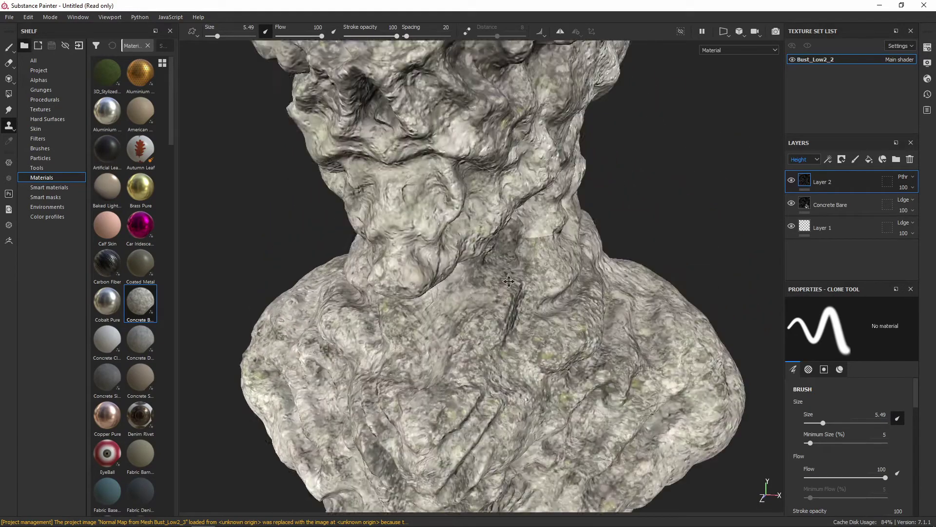
pyautogui.scroll(-4, 630, 148)
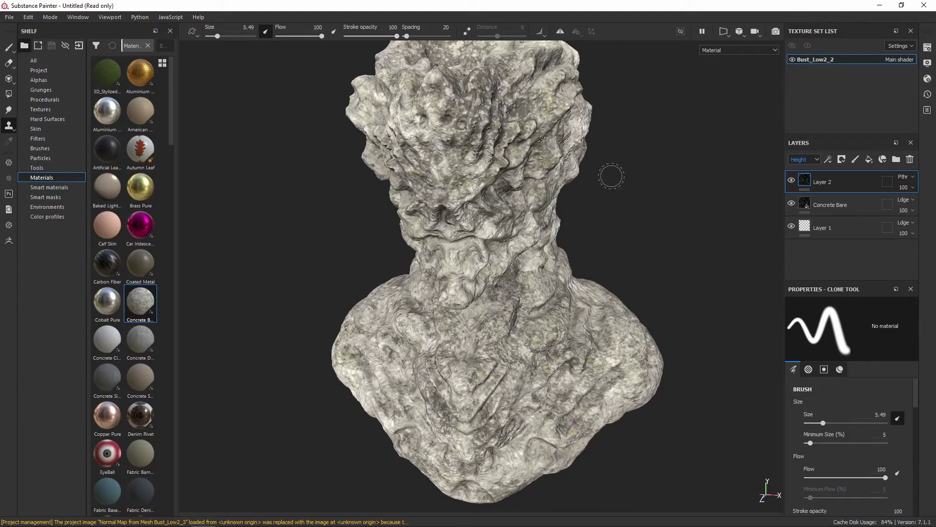
# Bring up Texture Set Settings listing the world space normal, ambient occlusion and curvature maps.
pyautogui.click(927, 64)
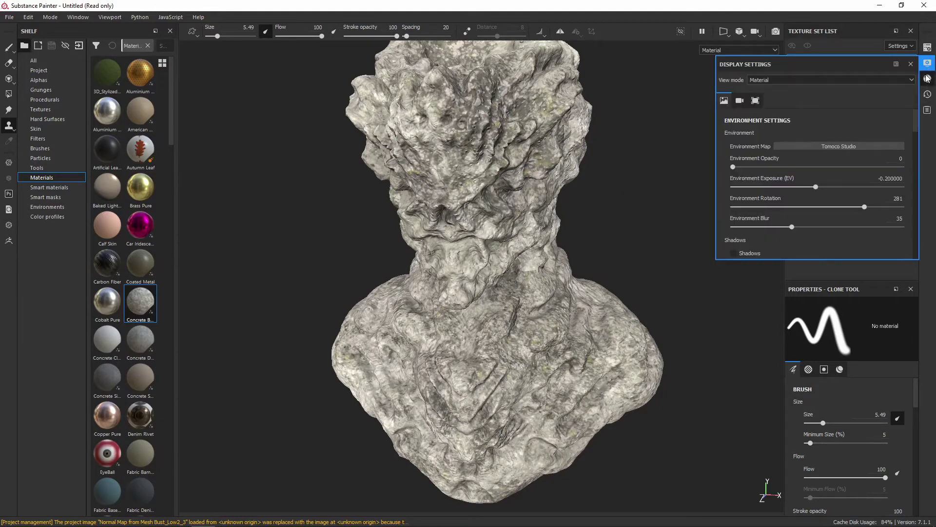
pyautogui.click(928, 79)
pyautogui.click(927, 47)
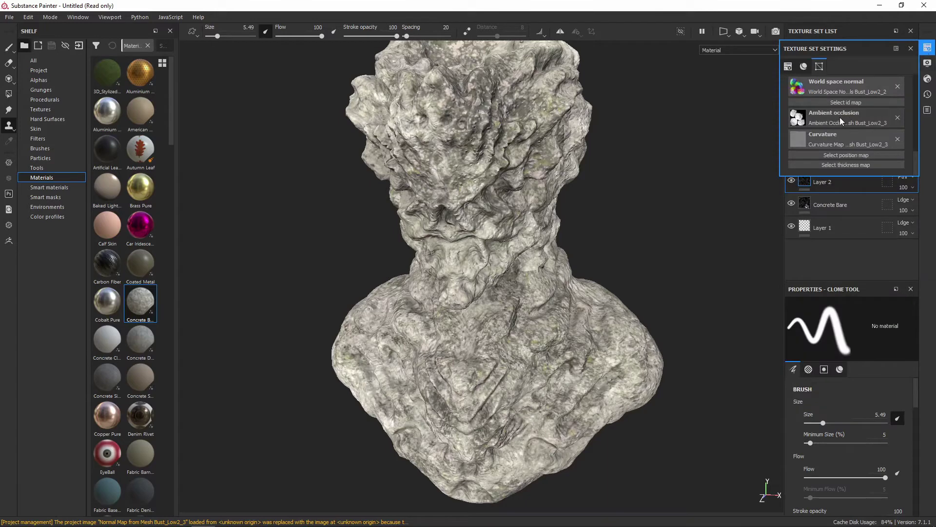
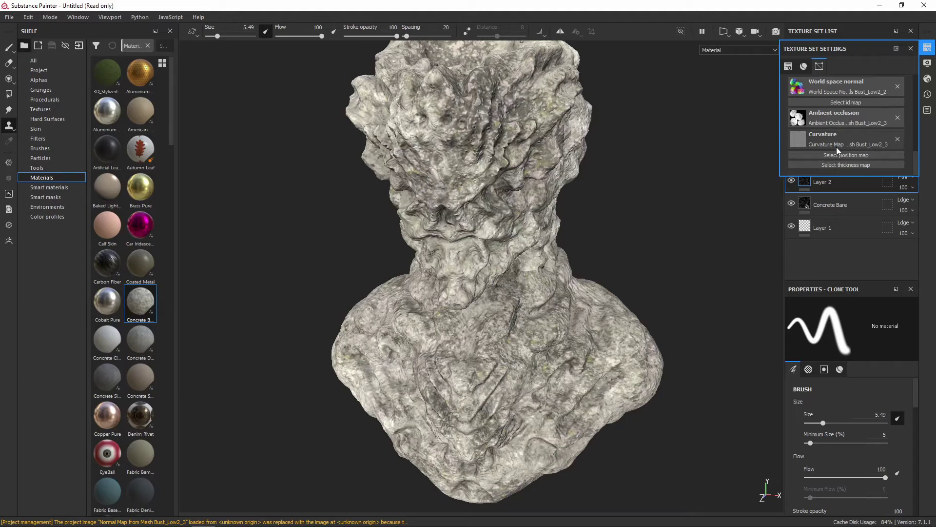
# Go back to Texture Set Settings and open the mesh-map baking options.
pyautogui.click(927, 62)
pyautogui.click(927, 51)
pyautogui.scroll(5, 849, 122)
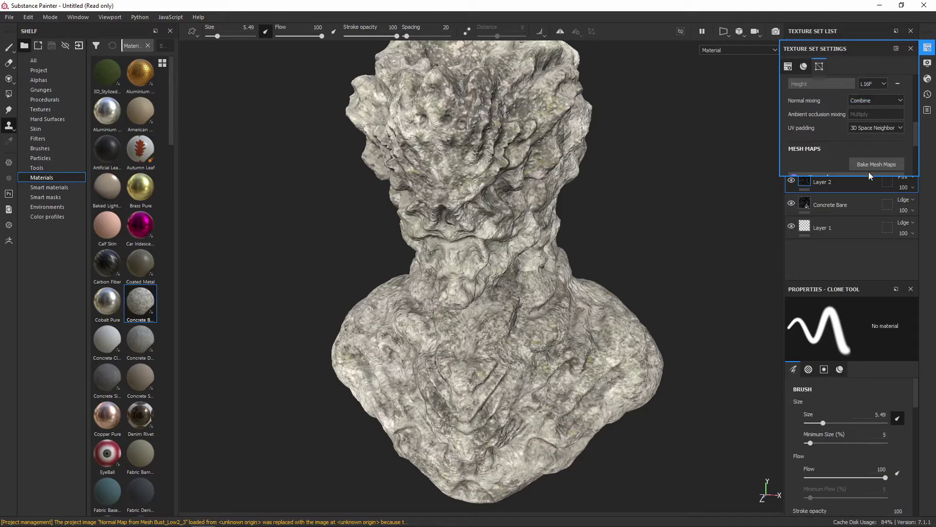
pyautogui.scroll(-2, 868, 168)
pyautogui.click(868, 137)
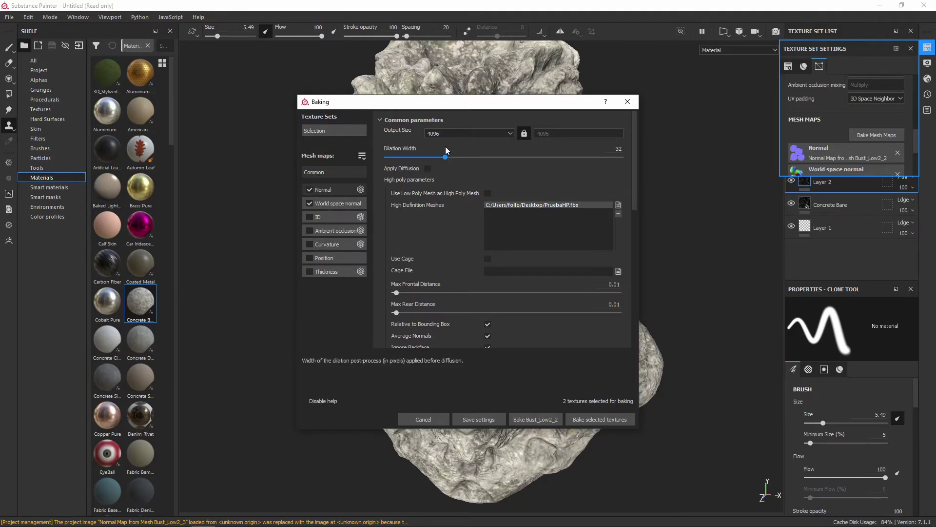
# Set bake output size to 2048, untick Normal and World space normal, then close without baking.
pyautogui.moveTo(434, 107); pyautogui.dragTo(521, 91)
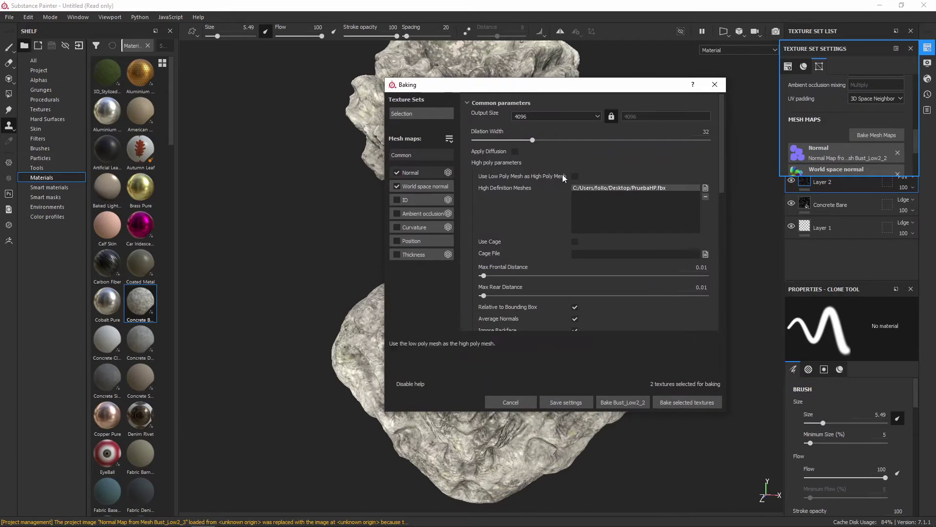
pyautogui.click(551, 119)
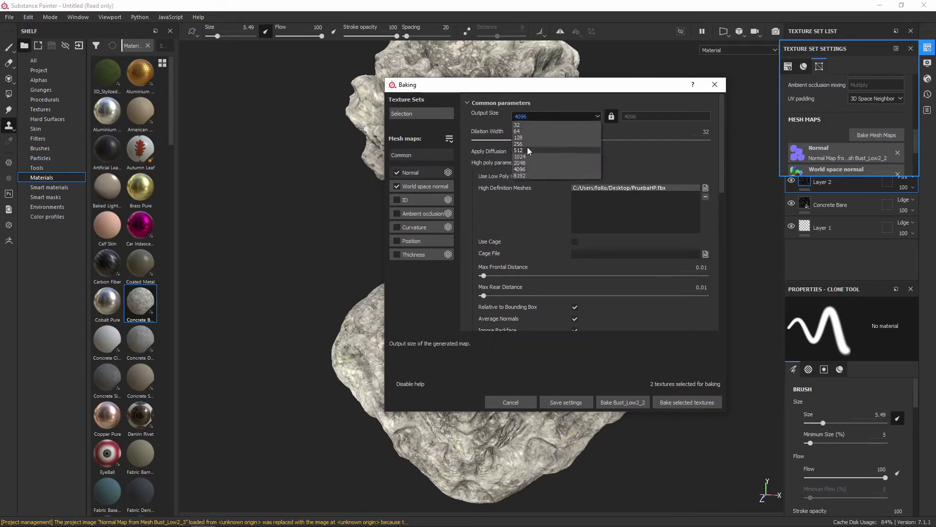
pyautogui.click(532, 162)
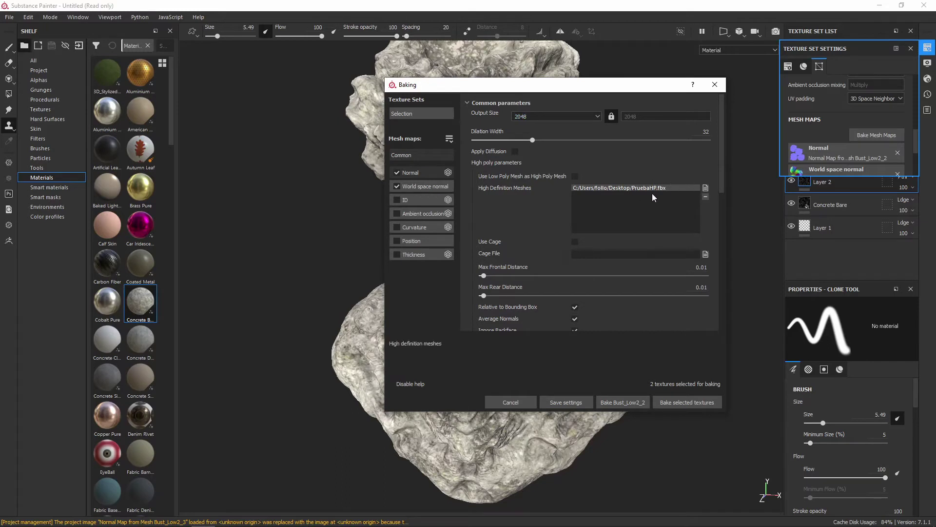
pyautogui.click(397, 186)
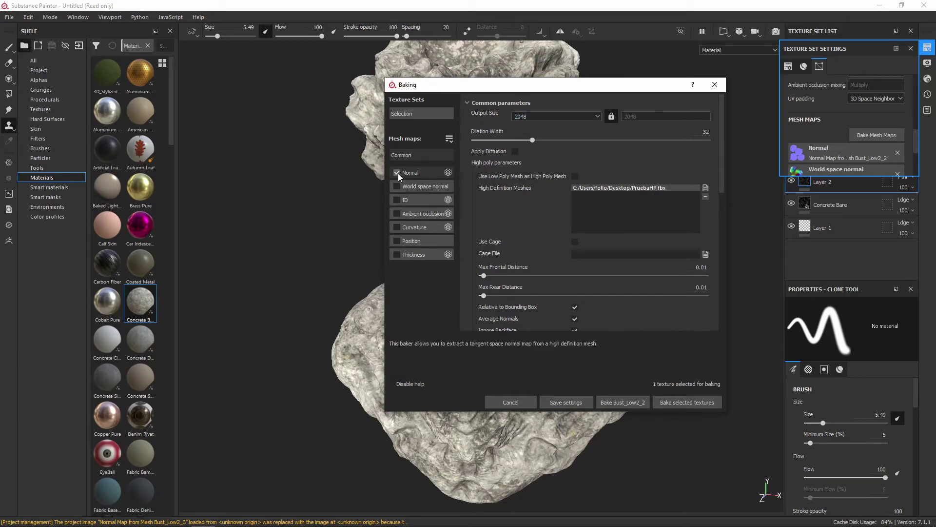
pyautogui.click(398, 173)
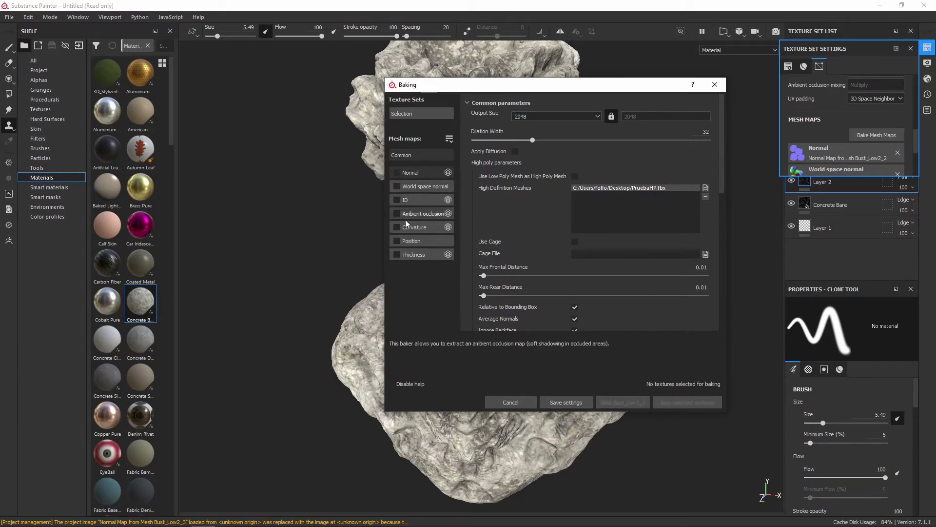
pyautogui.click(715, 84)
pyautogui.click(911, 49)
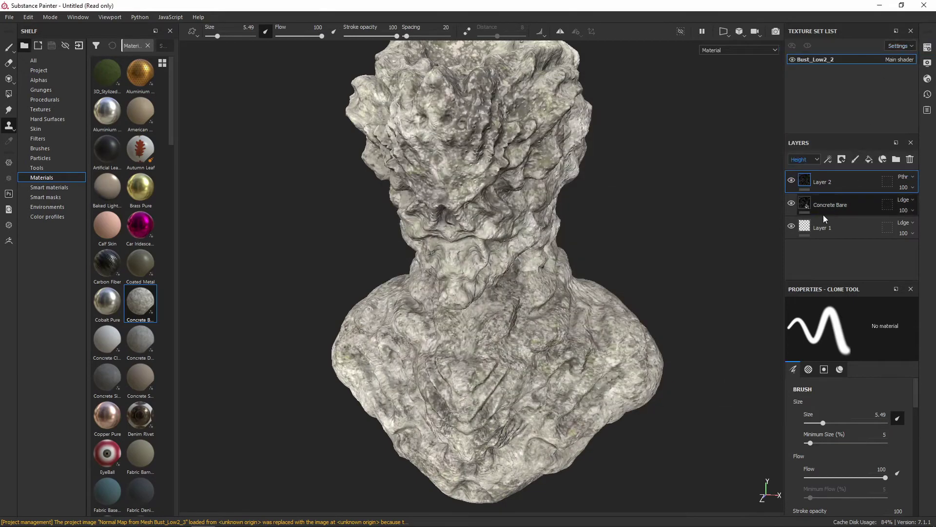
# Hide the Concrete Bare layer and reopen Bake Mesh Maps from Texture Set Settings.
pyautogui.click(792, 203)
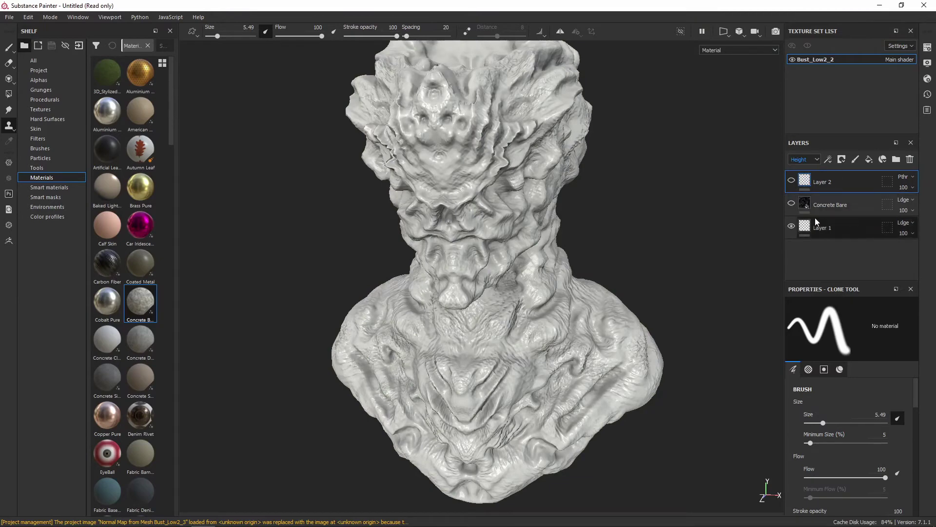
pyautogui.keyDown('alt'); pyautogui.moveTo(582, 190); pyautogui.dragTo(614, 209); pyautogui.keyUp('alt')
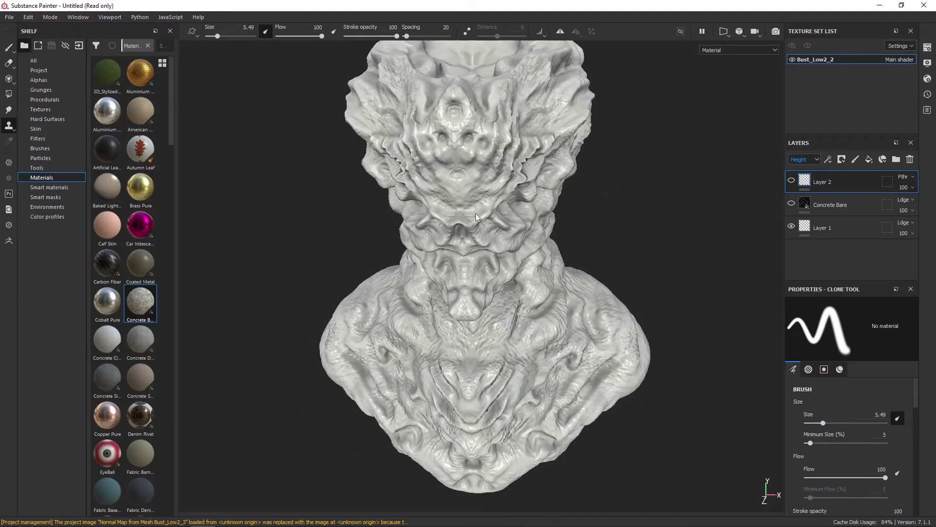
pyautogui.click(927, 63)
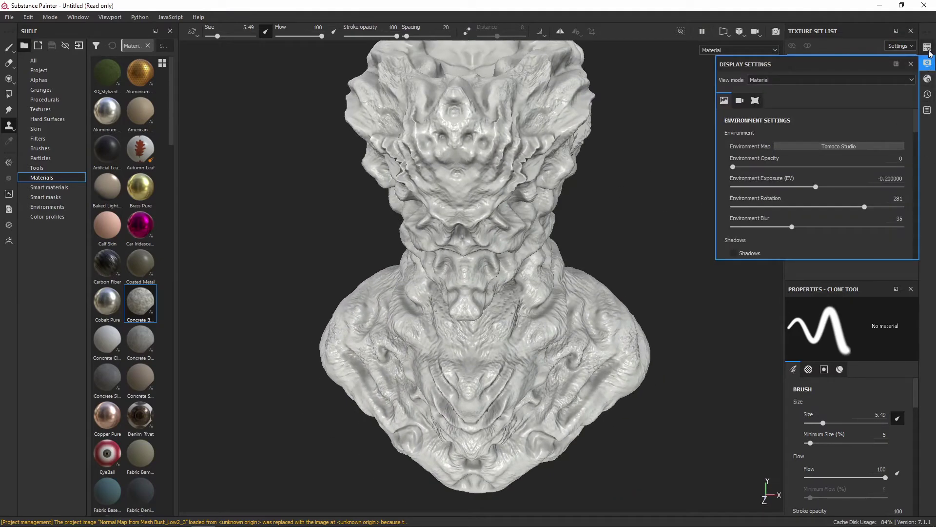
pyautogui.click(927, 48)
pyautogui.click(867, 133)
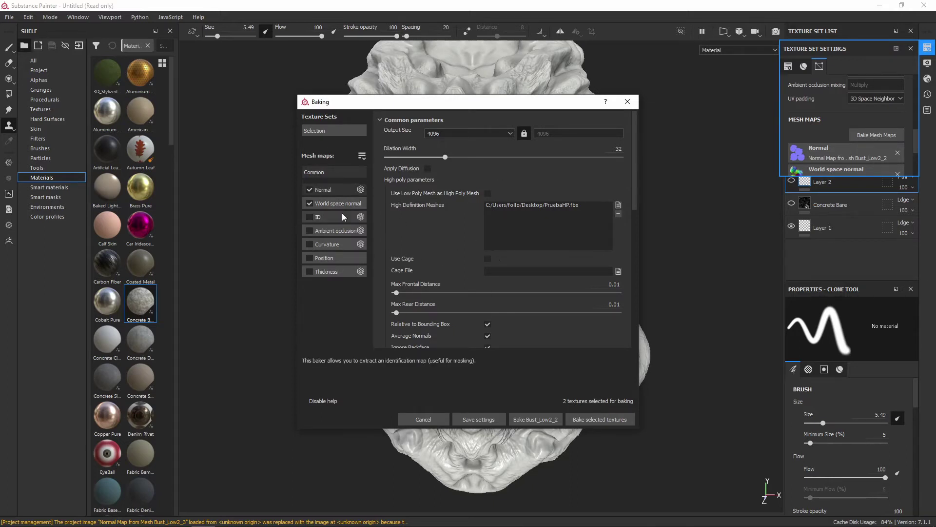
# Untick Normal and World space normal, and tick Ambient occlusion and Curvature for baking.
pyautogui.click(309, 203)
pyautogui.click(309, 190)
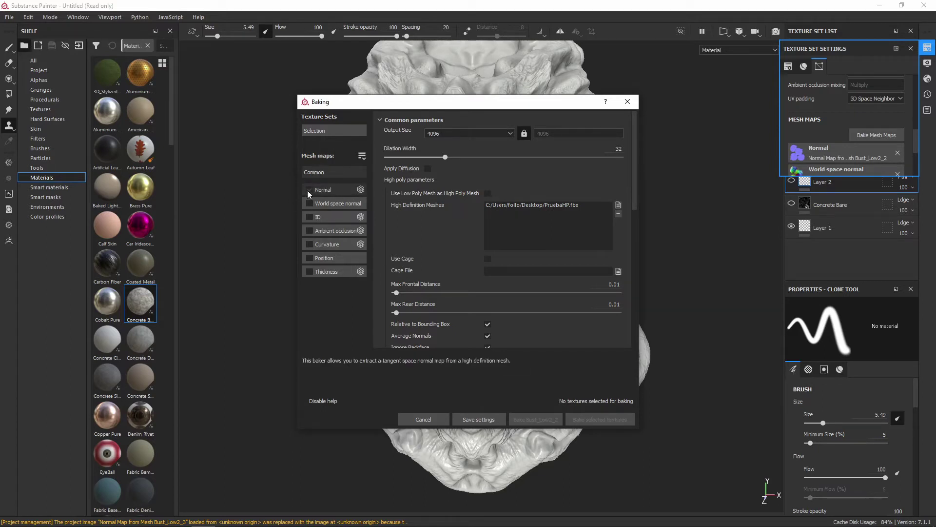
pyautogui.click(308, 244)
pyautogui.click(308, 232)
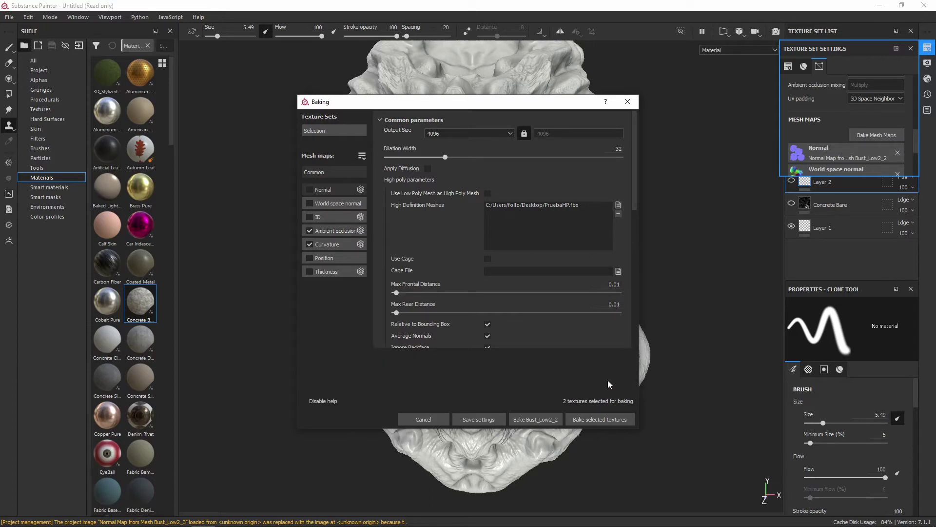
# Set antialiasing to Subsampling 2x2 and bake the selected maps.
pyautogui.scroll(-3, 523, 269)
pyautogui.click(569, 186)
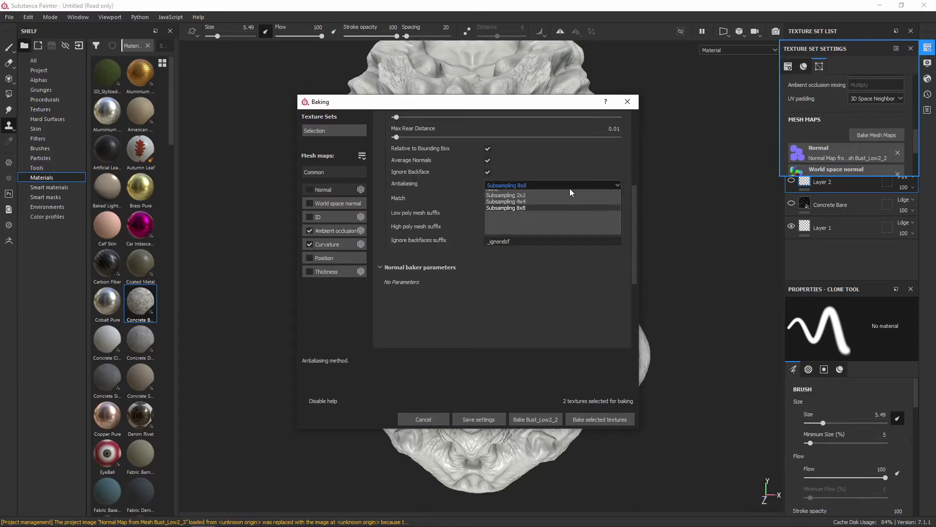
pyautogui.click(543, 201)
pyautogui.scroll(3, 525, 175)
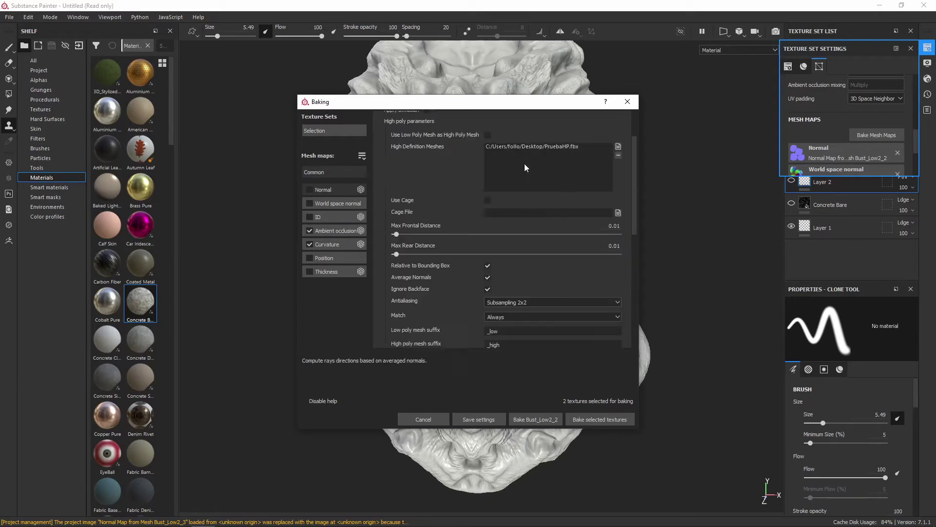
pyautogui.click(600, 417)
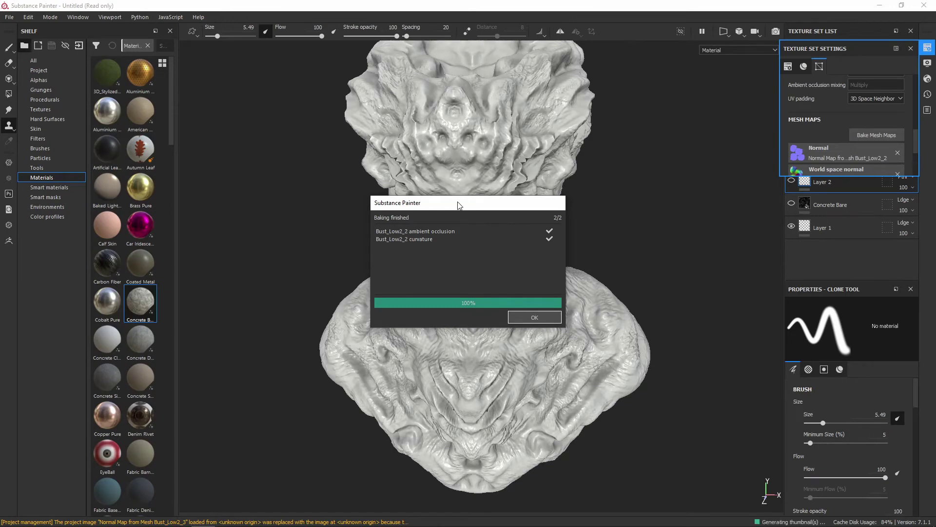
# Dismiss the baking report and orbit to a closer side profile of the face.
pyautogui.click(536, 318)
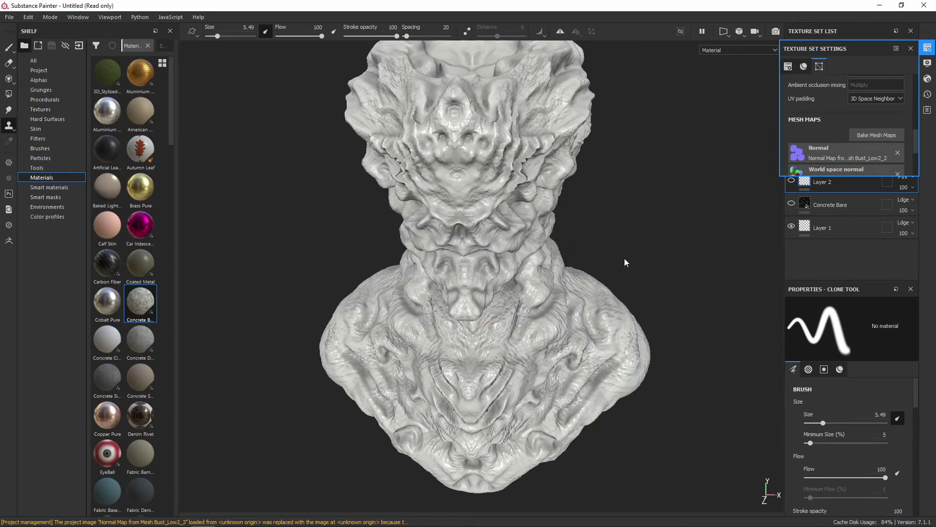
pyautogui.moveTo(632, 237)
pyautogui.keyDown('alt'); pyautogui.mouseDown()
pyautogui.moveTo(666, 211)
pyautogui.moveTo(646, 252)
pyautogui.mouseUp(); pyautogui.keyUp('alt')
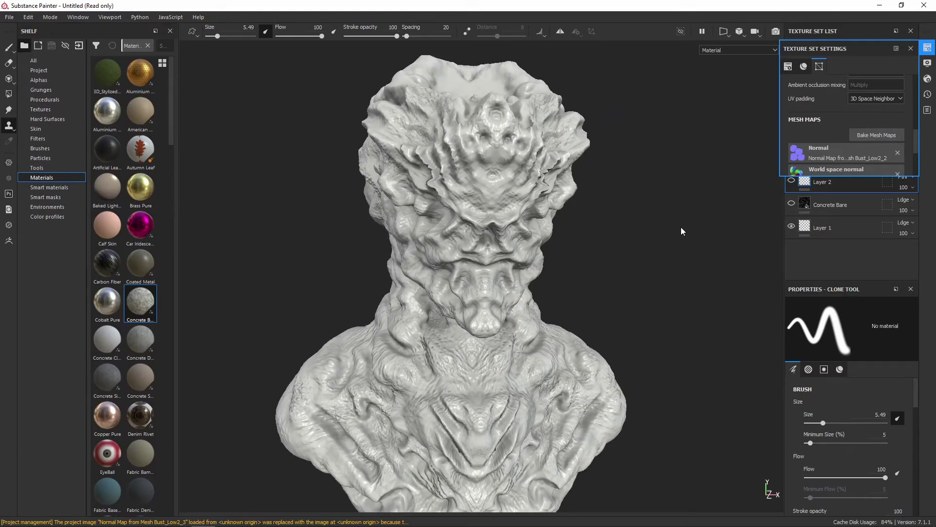
pyautogui.scroll(-3, 798, 143)
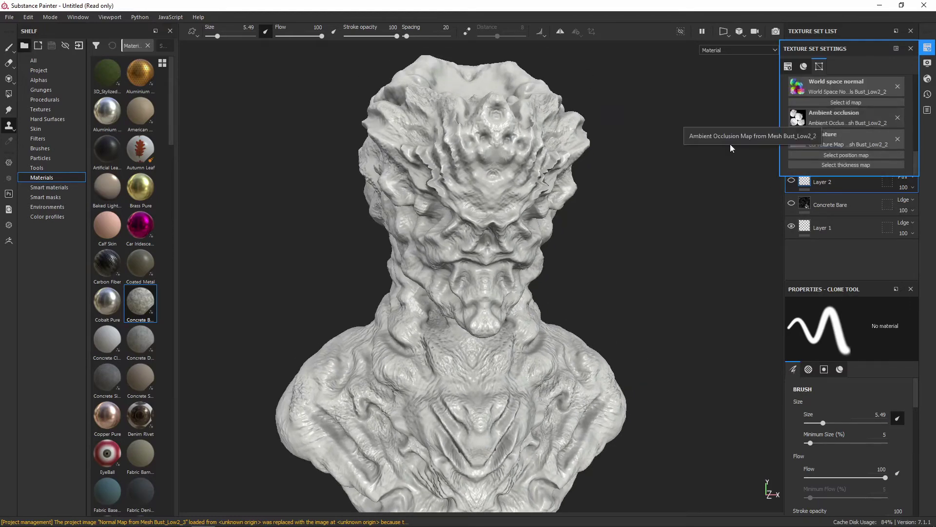
pyautogui.scroll(2, 531, 264)
pyautogui.moveTo(531, 264)
pyautogui.keyDown('alt'); pyautogui.mouseDown()
pyautogui.moveTo(571, 186)
pyautogui.moveTo(485, 238)
pyautogui.moveTo(565, 299)
pyautogui.mouseUp(); pyautogui.keyUp('alt')
# Switch the viewport to the Ambient occlusion channel and inspect the nose, neck and chest.
pyautogui.click(730, 50)
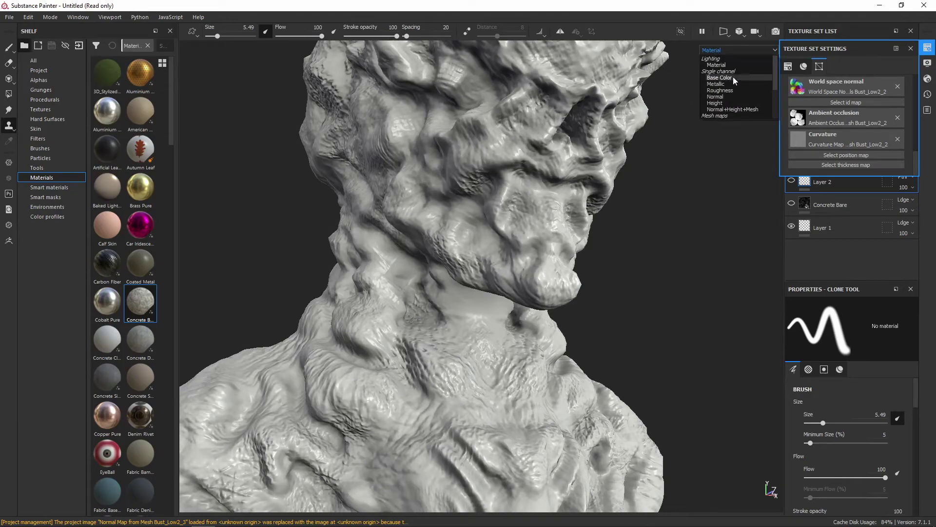
pyautogui.click(733, 90)
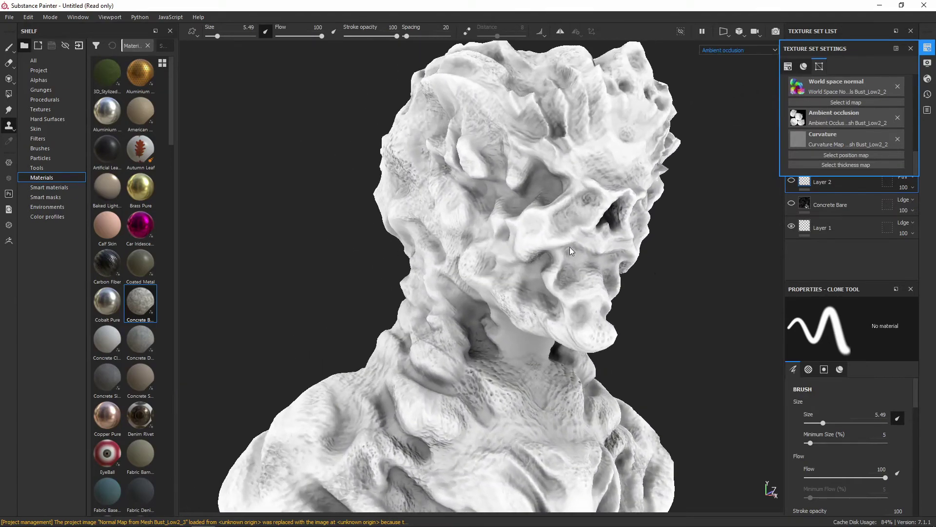
pyautogui.keyDown('alt'); pyautogui.moveTo(569, 247); pyautogui.dragTo(445, 300, button='right'); pyautogui.keyUp('alt')
pyautogui.keyDown('alt'); pyautogui.moveTo(417, 188); pyautogui.dragTo(484, 170); pyautogui.keyUp('alt')
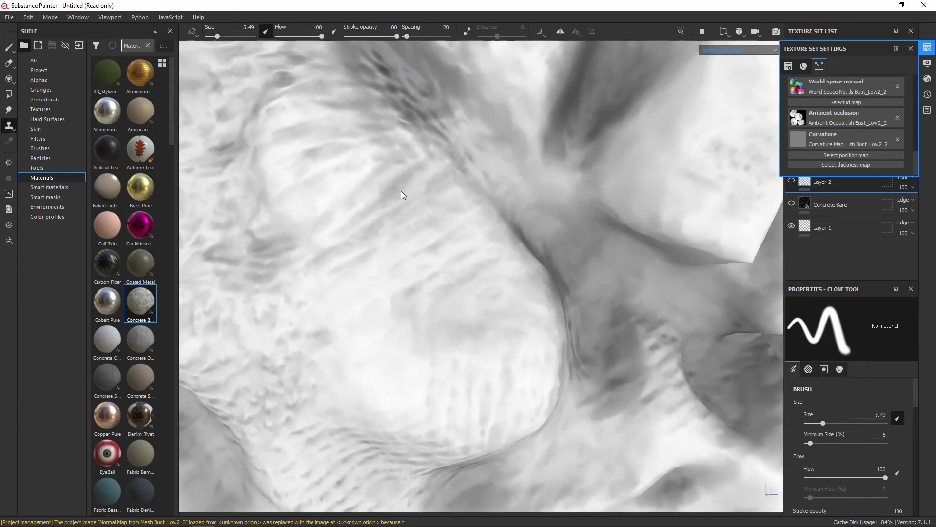
pyautogui.keyDown('alt'); pyautogui.moveTo(401, 191); pyautogui.dragTo(433, 294, button='right'); pyautogui.keyUp('alt')
pyautogui.keyDown('alt'); pyautogui.moveTo(386, 239); pyautogui.dragTo(350, 207); pyautogui.keyUp('alt')
pyautogui.keyDown('alt'); pyautogui.moveTo(351, 211); pyautogui.dragTo(484, 156, button='right'); pyautogui.keyUp('alt')
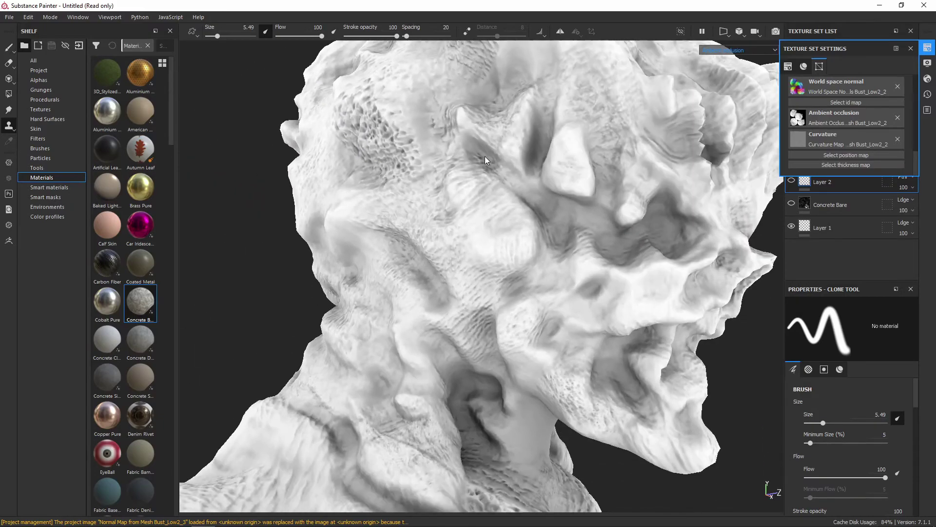
pyautogui.keyDown('alt'); pyautogui.moveTo(485, 156); pyautogui.dragTo(481, 78, button='middle'); pyautogui.keyUp('alt')
pyautogui.keyDown('alt'); pyautogui.moveTo(484, 229); pyautogui.dragTo(429, 261); pyautogui.keyUp('alt')
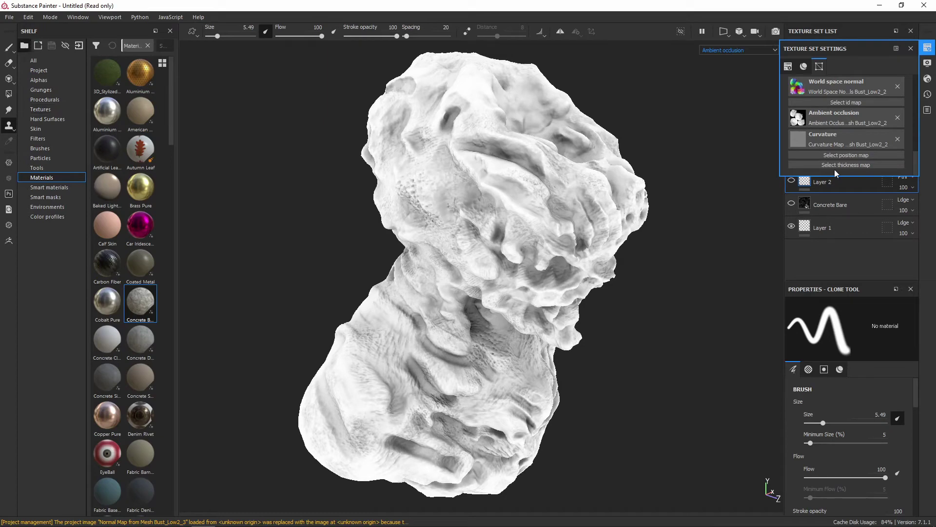
# List the project's maps in the shelf and drag a baked ambient occlusion map onto its slot.
pyautogui.click(54, 70)
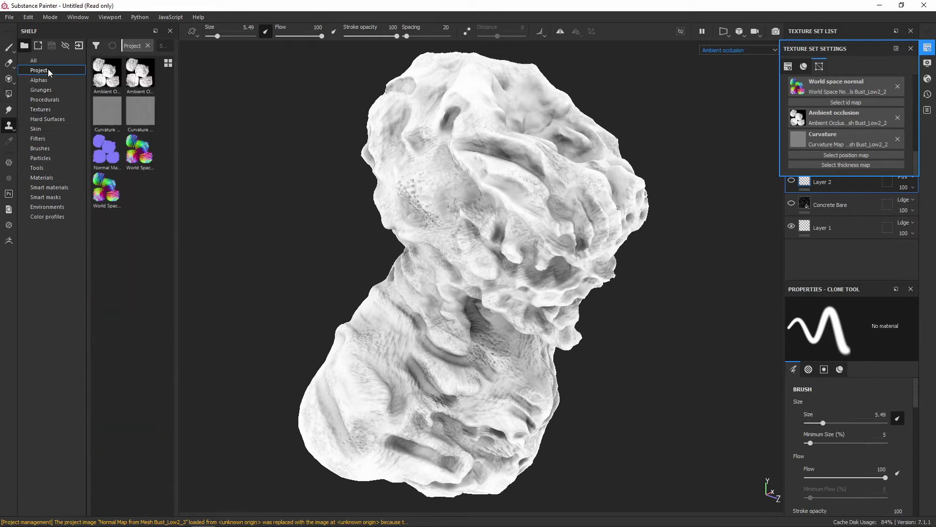
pyautogui.moveTo(108, 74)
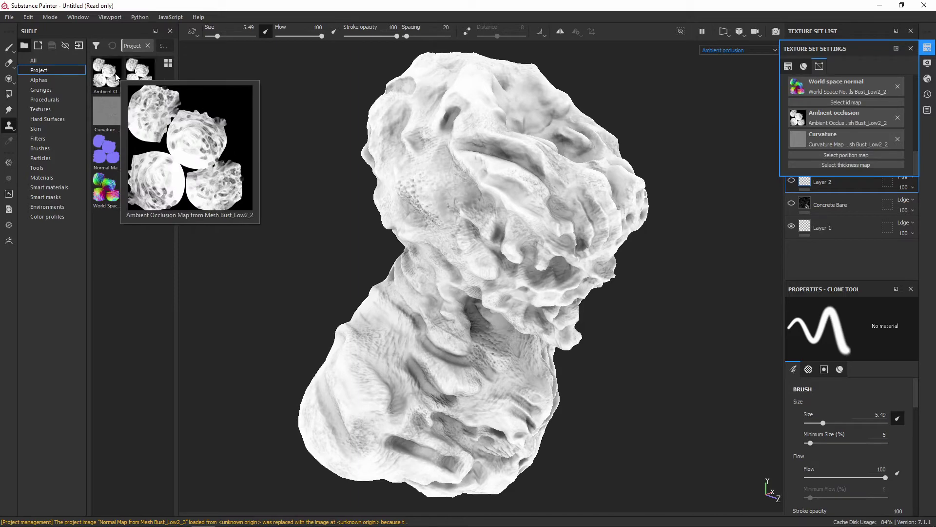
pyautogui.click(112, 77)
pyautogui.moveTo(112, 77); pyautogui.dragTo(827, 117)
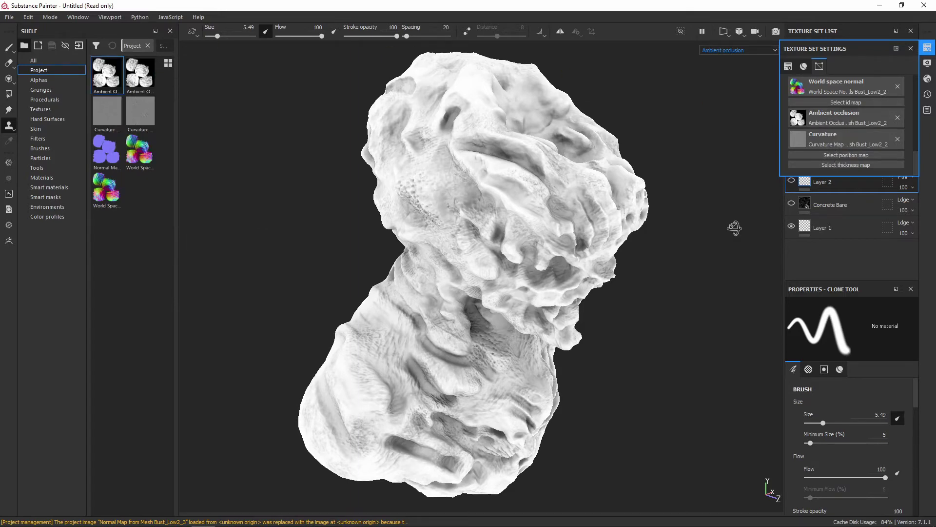
# Assign the Bust_Low2_3 ambient occlusion map to the Ambient occlusion slot instead.
pyautogui.keyDown('alt'); pyautogui.moveTo(734, 227); pyautogui.dragTo(723, 205); pyautogui.keyUp('alt')
pyautogui.keyDown('alt'); pyautogui.moveTo(624, 210); pyautogui.dragTo(654, 166, button='middle'); pyautogui.keyUp('alt')
pyautogui.scroll(3, 515, 217)
pyautogui.keyDown('alt'); pyautogui.moveTo(516, 217); pyautogui.dragTo(476, 229, button='middle'); pyautogui.keyUp('alt')
pyautogui.scroll(3, 502, 265)
pyautogui.scroll(2, 476, 230)
pyautogui.moveTo(476, 230)
pyautogui.keyDown('alt'); pyautogui.mouseDown()
pyautogui.moveTo(537, 184)
pyautogui.moveTo(481, 167)
pyautogui.moveTo(468, 245)
pyautogui.mouseUp(); pyautogui.keyUp('alt')
pyautogui.keyDown('alt'); pyautogui.moveTo(504, 277); pyautogui.dragTo(485, 217); pyautogui.keyUp('alt')
pyautogui.scroll(-2, 455, 179)
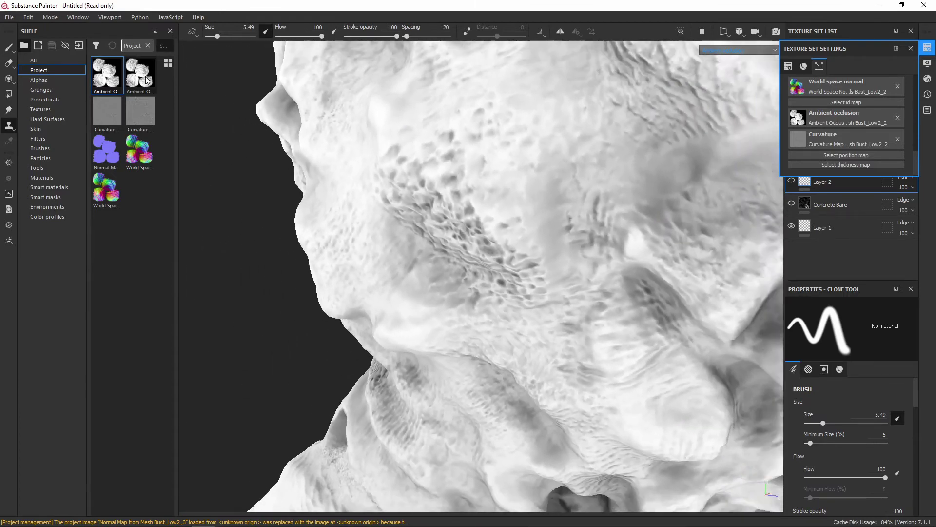
pyautogui.moveTo(140, 74); pyautogui.dragTo(808, 123)
# Inspect the new shading on the cheek, top of the head and brow.
pyautogui.keyDown('alt'); pyautogui.moveTo(341, 317); pyautogui.dragTo(463, 229); pyautogui.keyUp('alt')
pyautogui.keyDown('alt'); pyautogui.moveTo(463, 229); pyautogui.dragTo(514, 311, button='right'); pyautogui.keyUp('alt')
pyautogui.keyDown('alt'); pyautogui.moveTo(526, 292); pyautogui.dragTo(531, 293); pyautogui.keyUp('alt')
pyautogui.keyDown('alt'); pyautogui.moveTo(531, 292); pyautogui.dragTo(594, 215, button='right'); pyautogui.keyUp('alt')
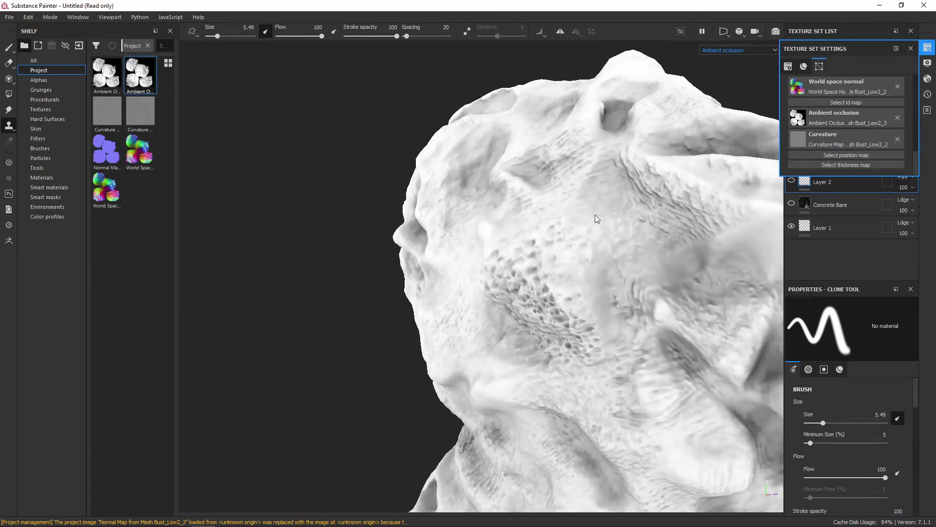
pyautogui.keyDown('alt'); pyautogui.moveTo(595, 215); pyautogui.dragTo(577, 271); pyautogui.keyUp('alt')
pyautogui.keyDown('alt'); pyautogui.moveTo(578, 270); pyautogui.dragTo(589, 220, button='right'); pyautogui.keyUp('alt')
pyautogui.keyDown('alt'); pyautogui.moveTo(589, 221); pyautogui.dragTo(502, 208); pyautogui.keyUp('alt')
pyautogui.keyDown('alt'); pyautogui.moveTo(502, 208); pyautogui.dragTo(485, 245, button='middle'); pyautogui.keyUp('alt')
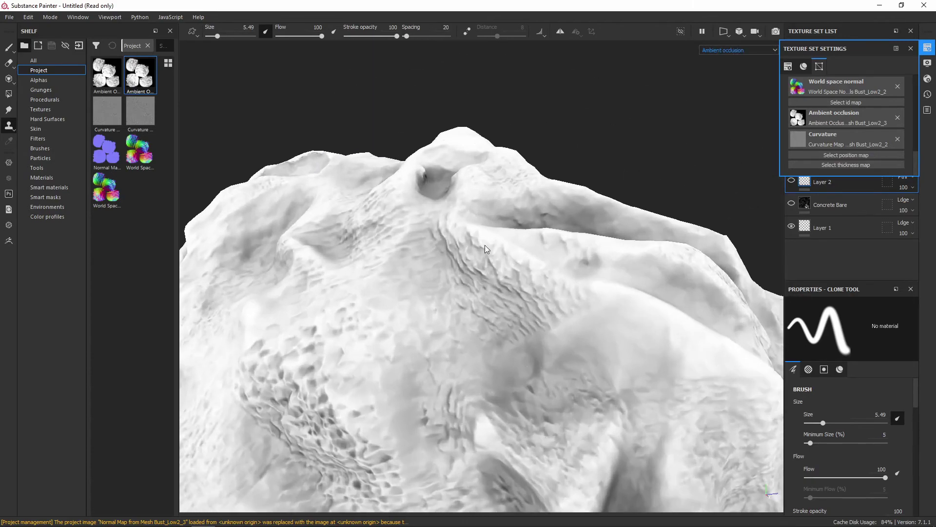
pyautogui.keyDown('alt'); pyautogui.moveTo(485, 244); pyautogui.dragTo(565, 301, button='right'); pyautogui.keyUp('alt')
pyautogui.keyDown('alt'); pyautogui.moveTo(564, 301); pyautogui.dragTo(565, 249); pyautogui.keyUp('alt')
pyautogui.keyDown('alt'); pyautogui.moveTo(564, 249); pyautogui.dragTo(566, 249, button='middle'); pyautogui.keyUp('alt')
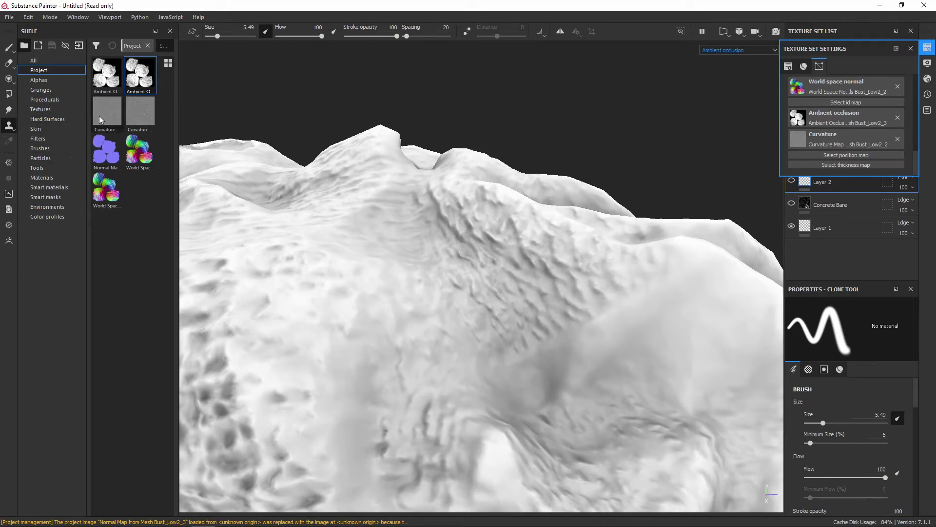
# Assign the Bust_Low2_3 curvature map to the Curvature slot and check the shading.
pyautogui.moveTo(99, 117)
pyautogui.moveTo(152, 110)
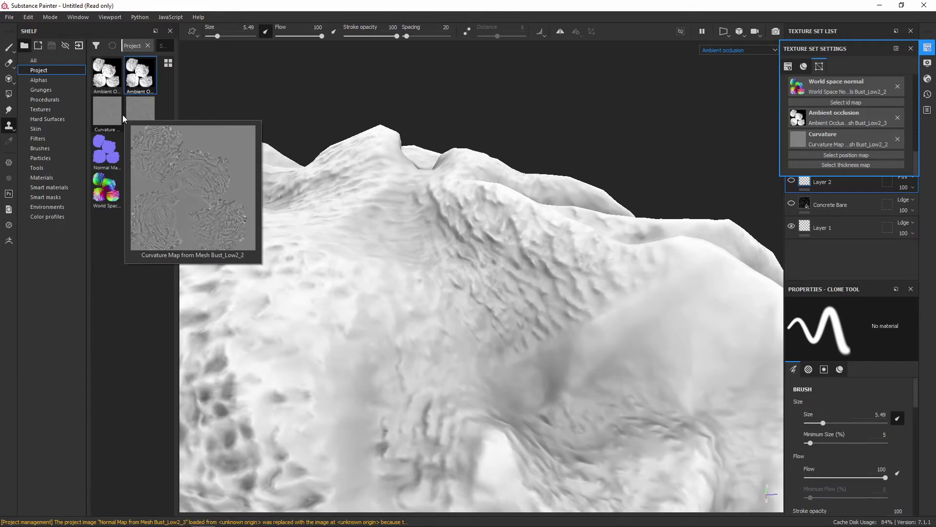
pyautogui.moveTo(136, 112); pyautogui.dragTo(832, 140)
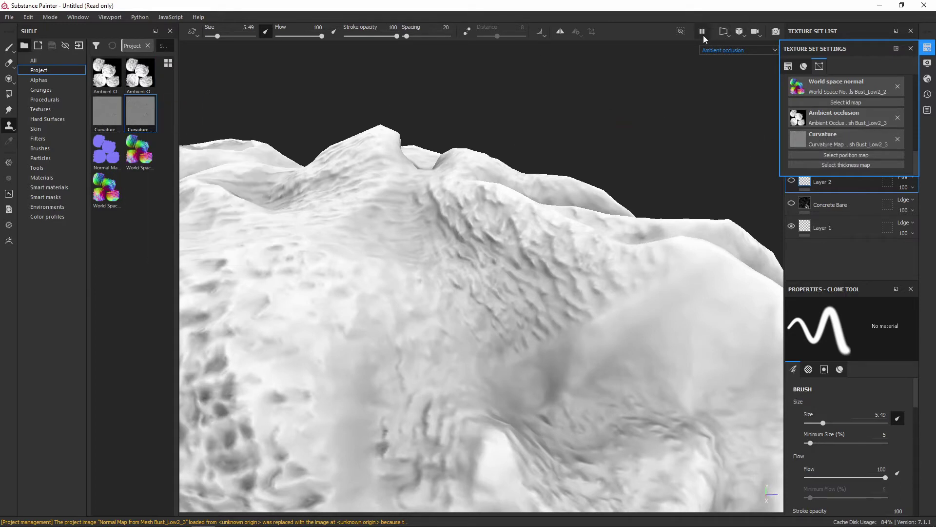
pyautogui.keyDown('alt'); pyautogui.moveTo(500, 157); pyautogui.dragTo(512, 178); pyautogui.keyUp('alt')
pyautogui.click(748, 49)
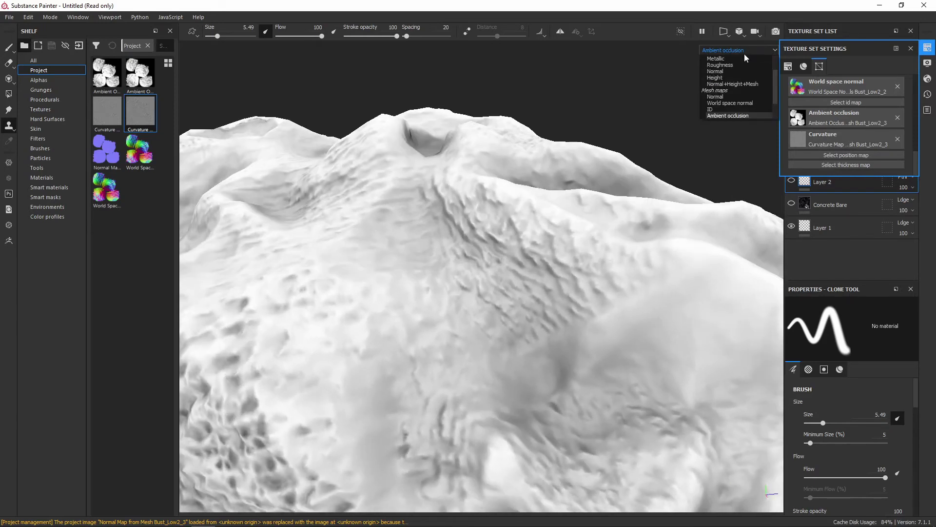
# Display the Curvature channel in the viewport and drop the first curvature map onto its slot.
pyautogui.click(735, 96)
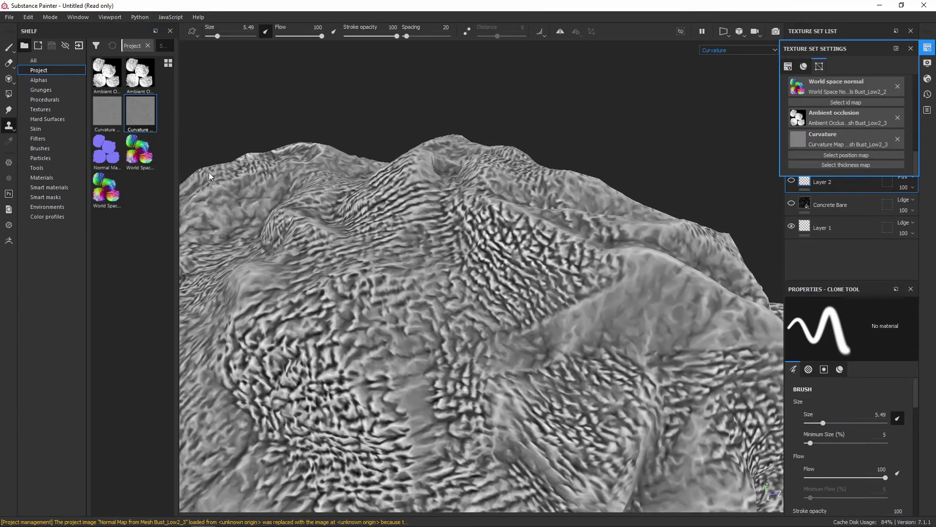
pyautogui.moveTo(105, 110); pyautogui.dragTo(823, 133)
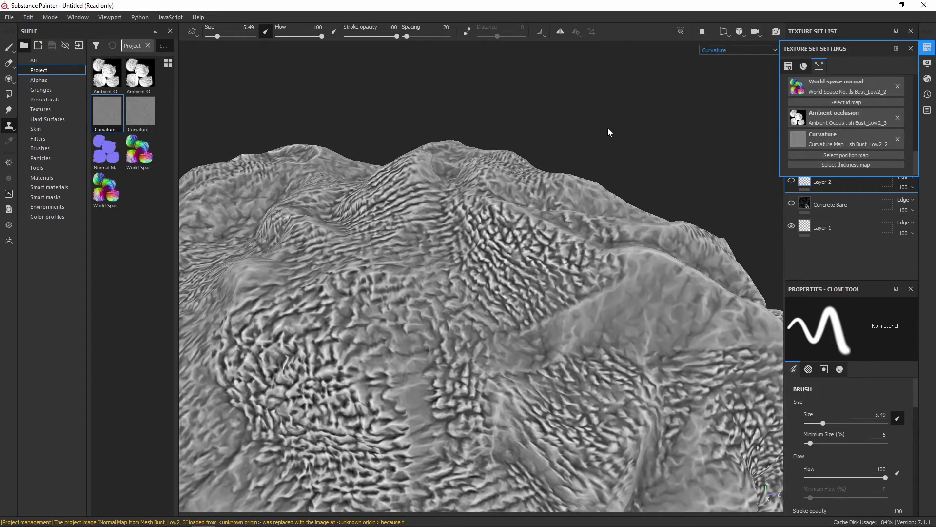
pyautogui.keyDown('alt'); pyautogui.moveTo(507, 219); pyautogui.dragTo(486, 327, button='right'); pyautogui.keyUp('alt')
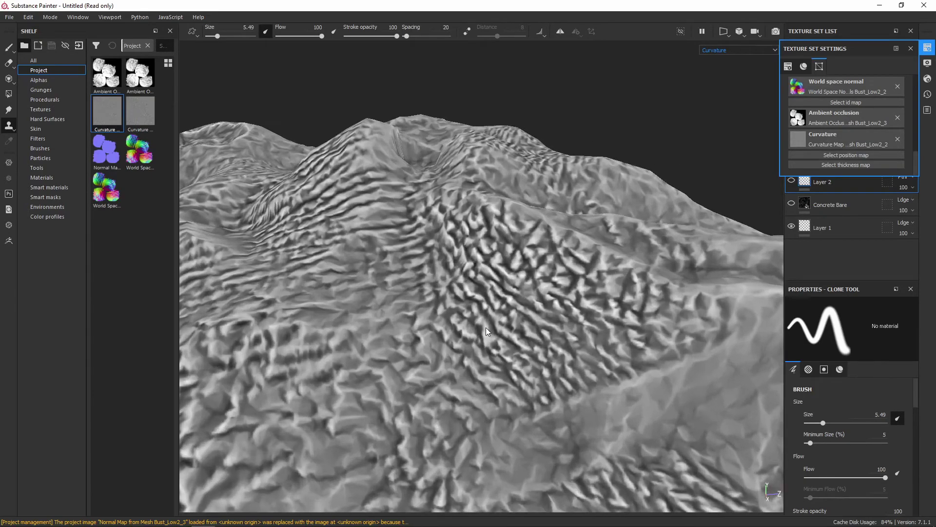
pyautogui.keyDown('alt'); pyautogui.moveTo(486, 326); pyautogui.dragTo(420, 249, button='middle'); pyautogui.keyUp('alt')
pyautogui.keyDown('alt'); pyautogui.moveTo(421, 248); pyautogui.dragTo(405, 92, button='right'); pyautogui.keyUp('alt')
pyautogui.keyDown('alt'); pyautogui.moveTo(405, 91); pyautogui.dragTo(383, 247); pyautogui.keyUp('alt')
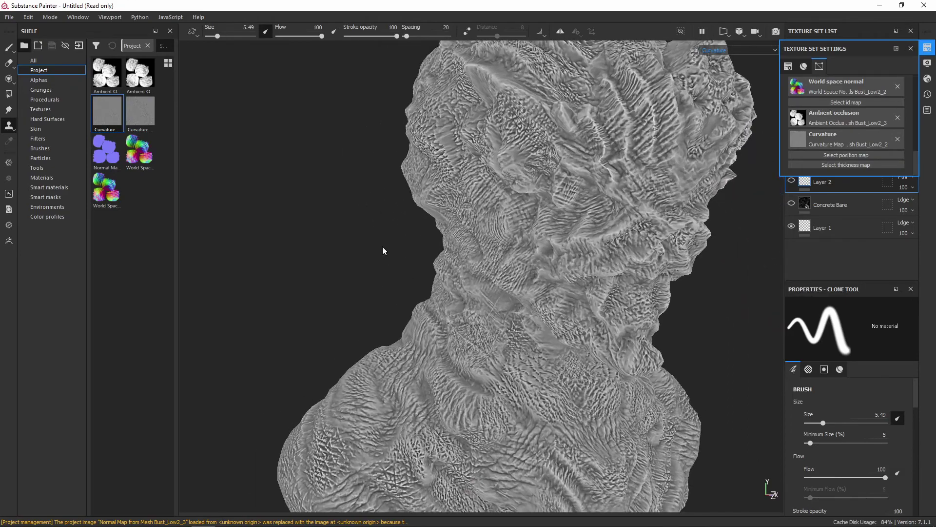
# Drag the second curvature map into the Ambient occlusion slot and inspect the head.
pyautogui.moveTo(131, 104); pyautogui.dragTo(549, 100)
pyautogui.moveTo(808, 119); pyautogui.dragTo(808, 115)
pyautogui.keyDown('alt'); pyautogui.moveTo(556, 198); pyautogui.dragTo(493, 152); pyautogui.keyUp('alt')
pyautogui.keyDown('alt'); pyautogui.moveTo(493, 153); pyautogui.dragTo(504, 59, button='right'); pyautogui.keyUp('alt')
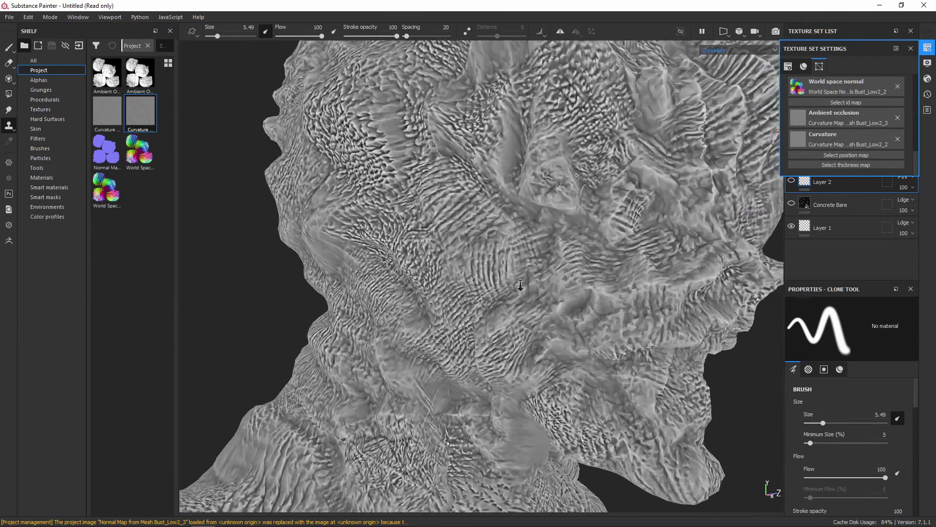
pyautogui.keyDown('alt'); pyautogui.moveTo(505, 59); pyautogui.dragTo(547, 137, button='middle'); pyautogui.keyUp('alt')
pyautogui.keyDown('alt'); pyautogui.moveTo(550, 99); pyautogui.dragTo(583, 44, button='right'); pyautogui.keyUp('alt')
pyautogui.keyDown('alt'); pyautogui.moveTo(513, 292); pyautogui.dragTo(464, 338, button='middle'); pyautogui.keyUp('alt')
pyautogui.keyDown('alt'); pyautogui.moveTo(417, 236); pyautogui.dragTo(420, 119); pyautogui.keyUp('alt')
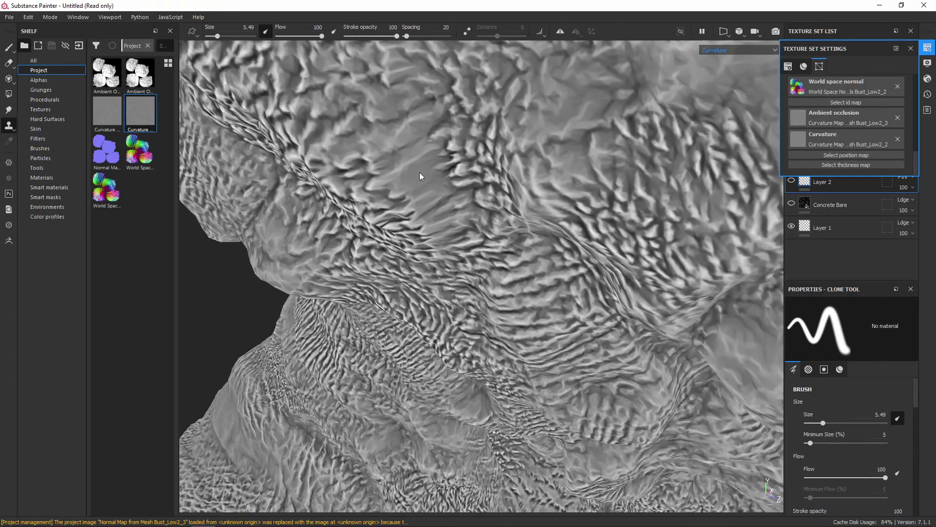
# Clear the Ambient occlusion slot and put the Bust_Low2_3 curvature map in the Curvature slot.
pyautogui.moveTo(107, 113); pyautogui.dragTo(834, 139)
pyautogui.click(897, 118)
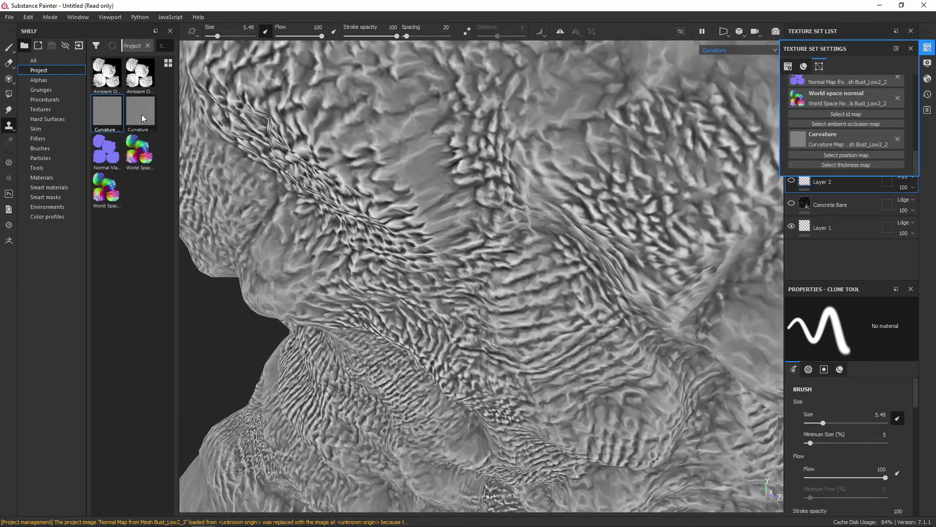
pyautogui.moveTo(144, 118); pyautogui.dragTo(851, 141)
pyautogui.keyDown('alt'); pyautogui.moveTo(464, 211); pyautogui.dragTo(430, 198); pyautogui.keyUp('alt')
pyautogui.scroll(-3, 433, 181)
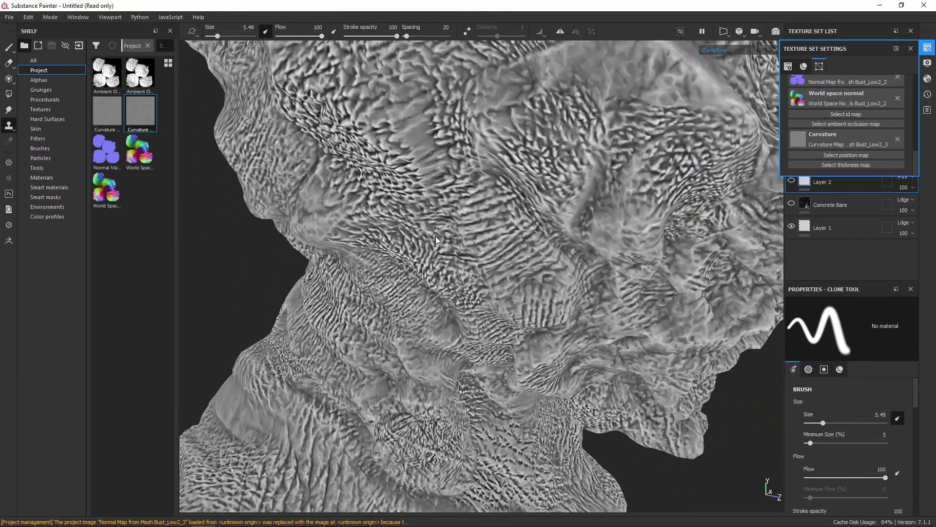
pyautogui.keyDown('alt'); pyautogui.moveTo(454, 308); pyautogui.dragTo(573, 331, button='right'); pyautogui.keyUp('alt')
# Orbit the bust to a level, straight-on front view.
pyautogui.keyDown('alt'); pyautogui.moveTo(551, 278); pyautogui.dragTo(495, 185); pyautogui.keyUp('alt')
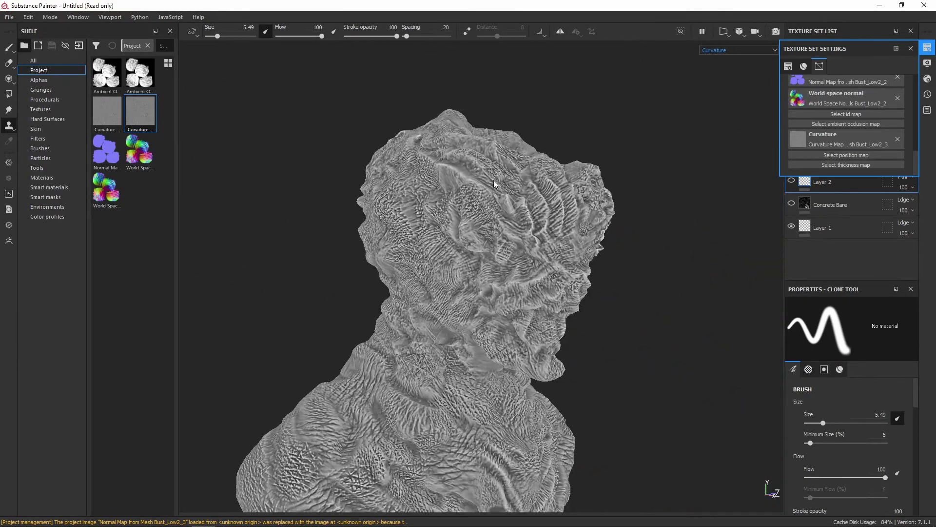
pyautogui.keyDown('alt'); pyautogui.moveTo(565, 231); pyautogui.dragTo(560, 269); pyautogui.keyUp('alt')
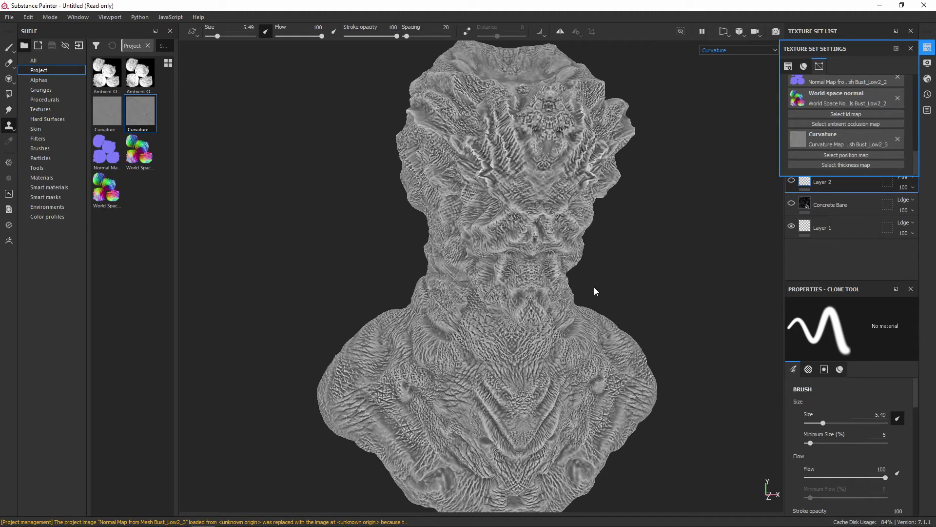
# Create a new project from the Desktop's PruebaHP.fbx, discarding the old project's unsaved changes.
pyautogui.click(10, 16)
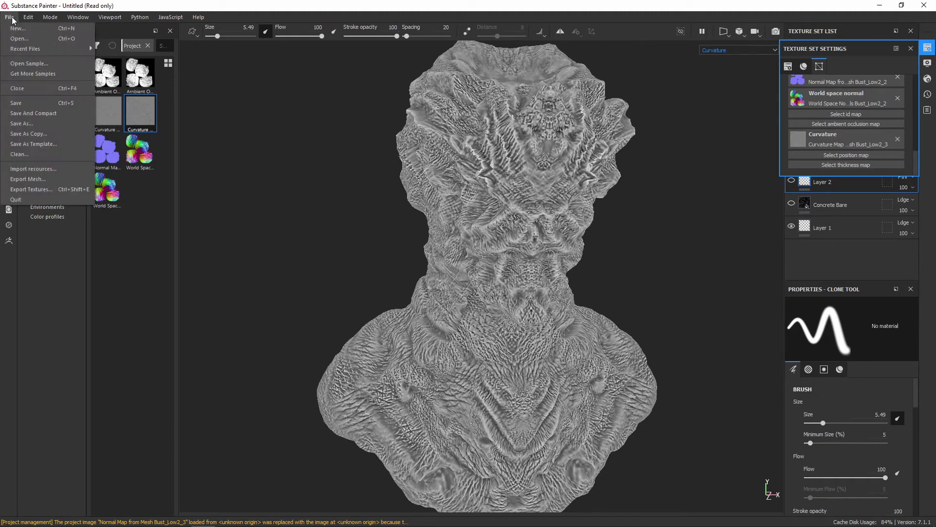
pyautogui.click(11, 24)
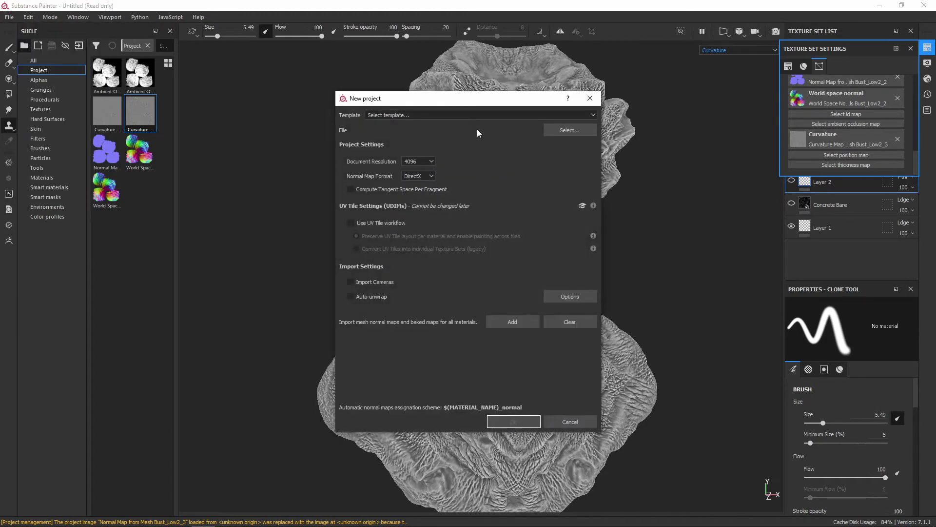
pyautogui.click(565, 130)
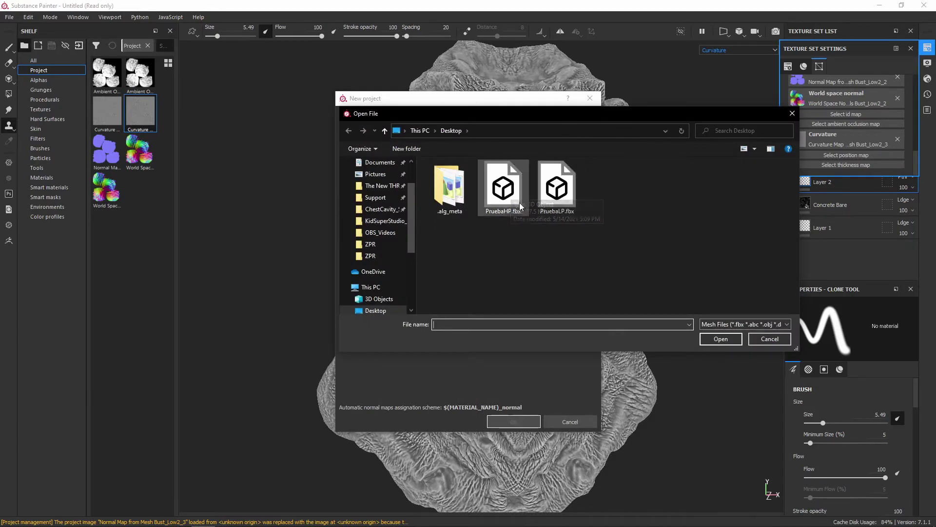
pyautogui.doubleClick(497, 182)
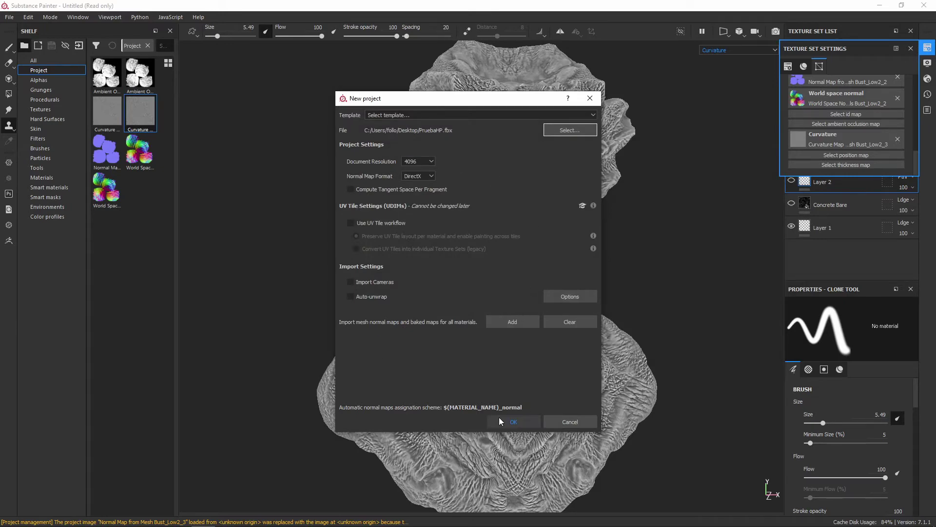
pyautogui.click(511, 419)
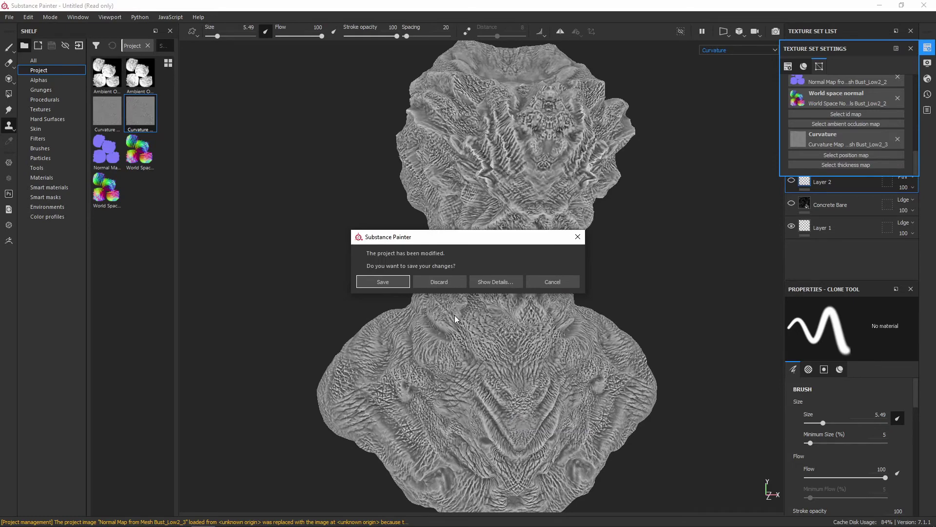
pyautogui.click(447, 278)
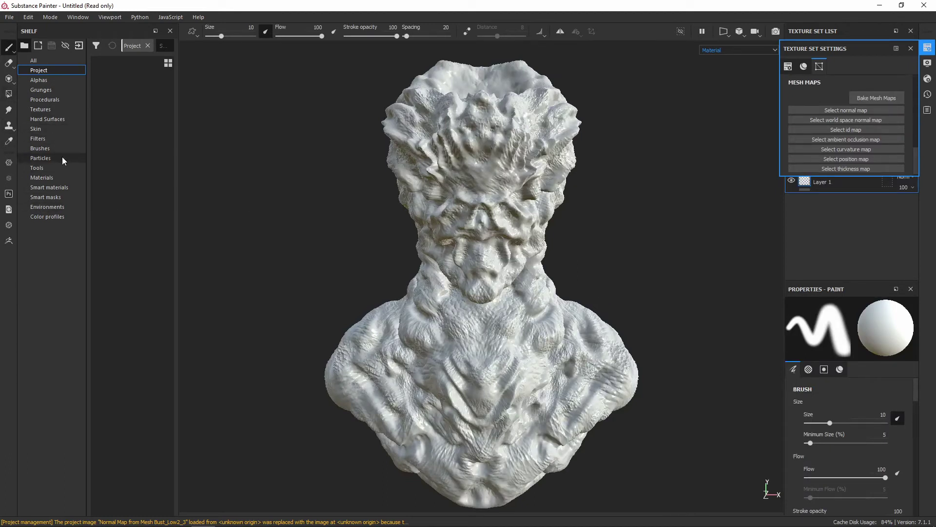
# Show the shelf's Materials library and drag a material onto the bust, returning to a front view.
pyautogui.click(55, 177)
pyautogui.moveTo(94, 203); pyautogui.dragTo(478, 234)
pyautogui.scroll(5, 512, 371)
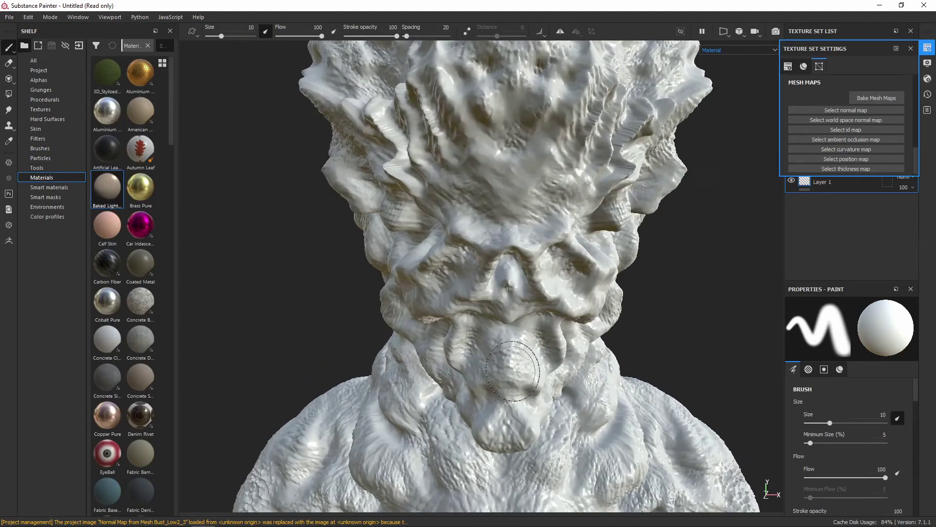
pyautogui.keyDown('alt'); pyautogui.moveTo(513, 371); pyautogui.dragTo(518, 225); pyautogui.keyUp('alt')
pyautogui.moveTo(109, 196); pyautogui.dragTo(466, 223)
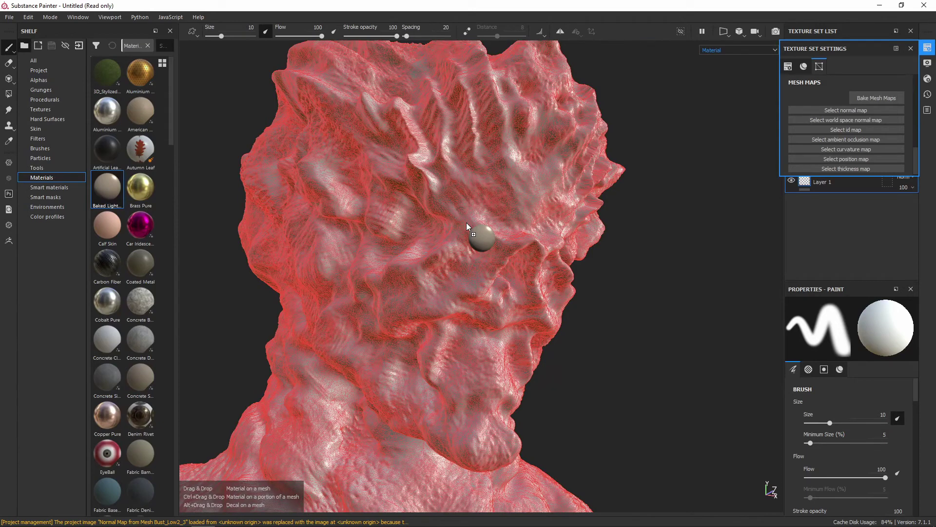
pyautogui.moveTo(466, 223); pyautogui.dragTo(605, 336)
pyautogui.keyDown('alt'); pyautogui.moveTo(605, 337); pyautogui.dragTo(563, 155, button='right'); pyautogui.keyUp('alt')
pyautogui.scroll(-3, 562, 154)
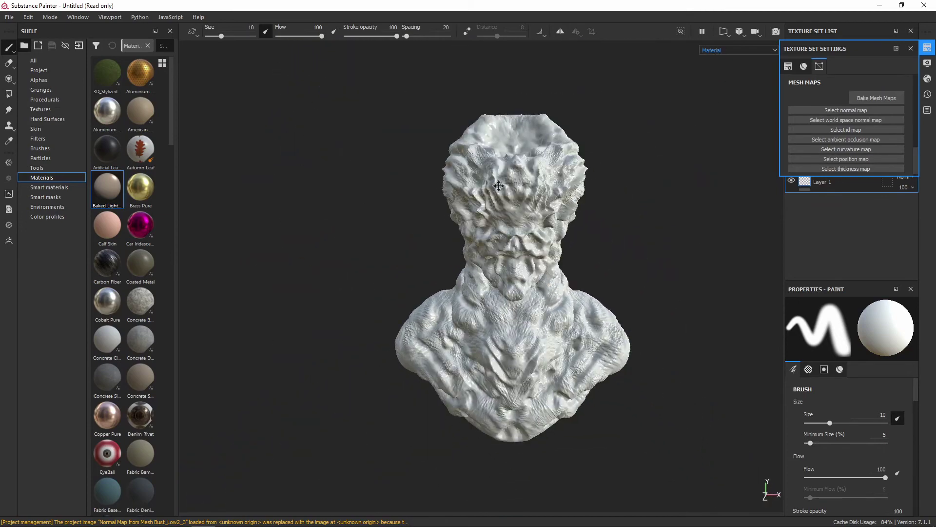
# In Bake Mesh Maps, untick Normal, ID, Position and Thickness, and set output size to 4096.
pyautogui.click(877, 97)
pyautogui.click(309, 190)
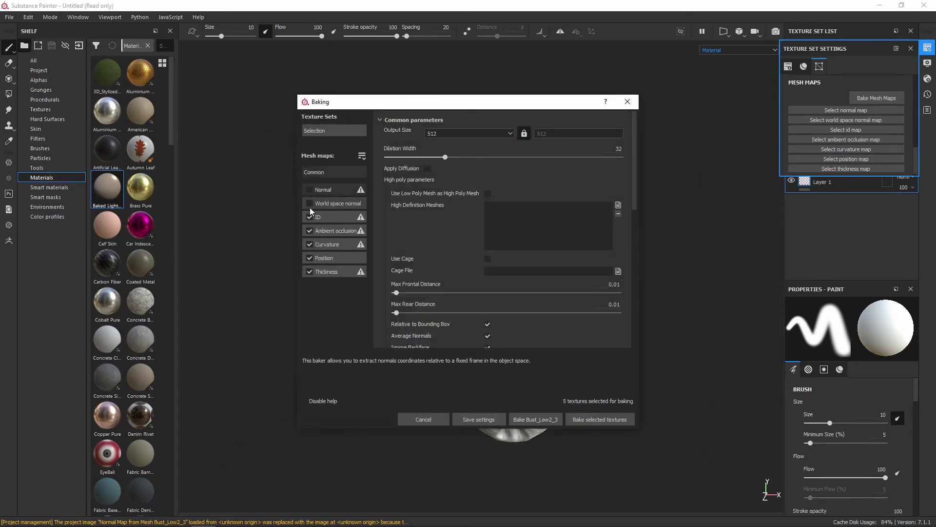
pyautogui.click(307, 217)
pyautogui.click(308, 257)
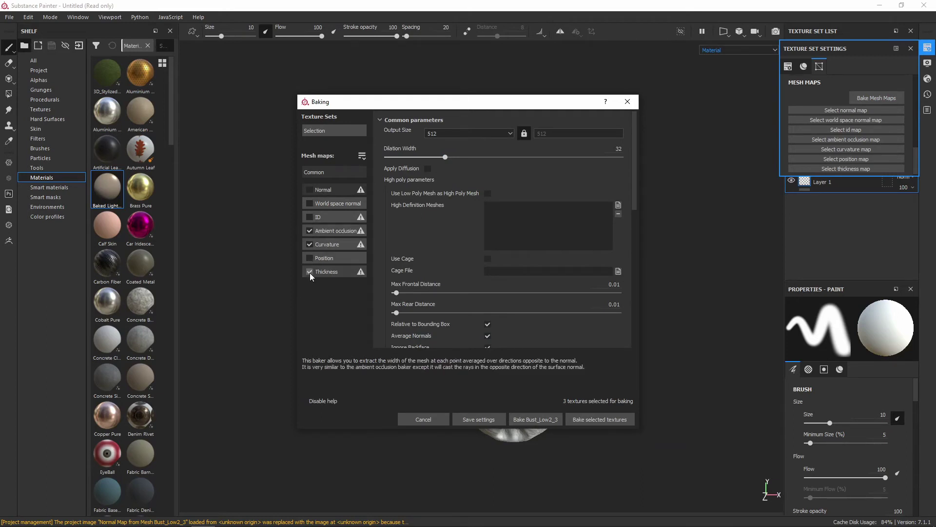
pyautogui.click(309, 272)
pyautogui.click(469, 132)
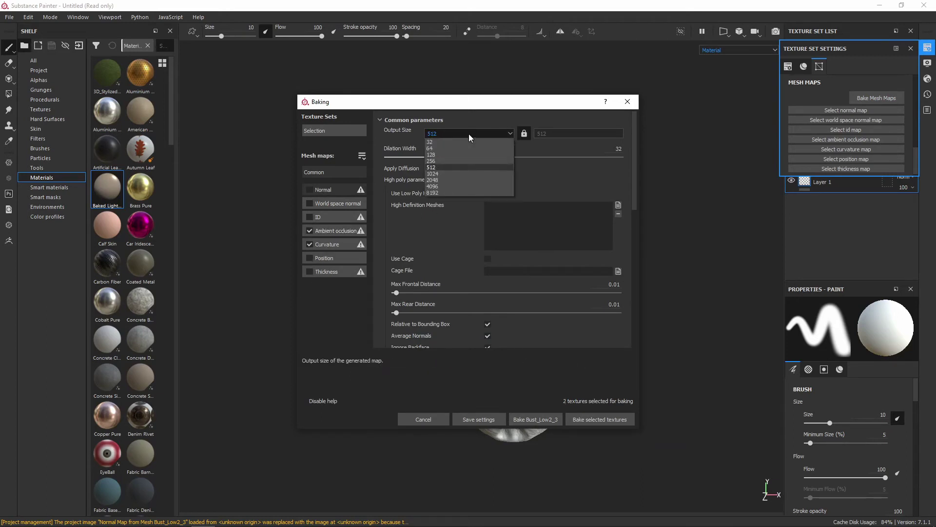
pyautogui.click(455, 187)
# Set bake antialiasing to Subsampling 8x8 and close the baking and texture set settings.
pyautogui.scroll(-5, 472, 238)
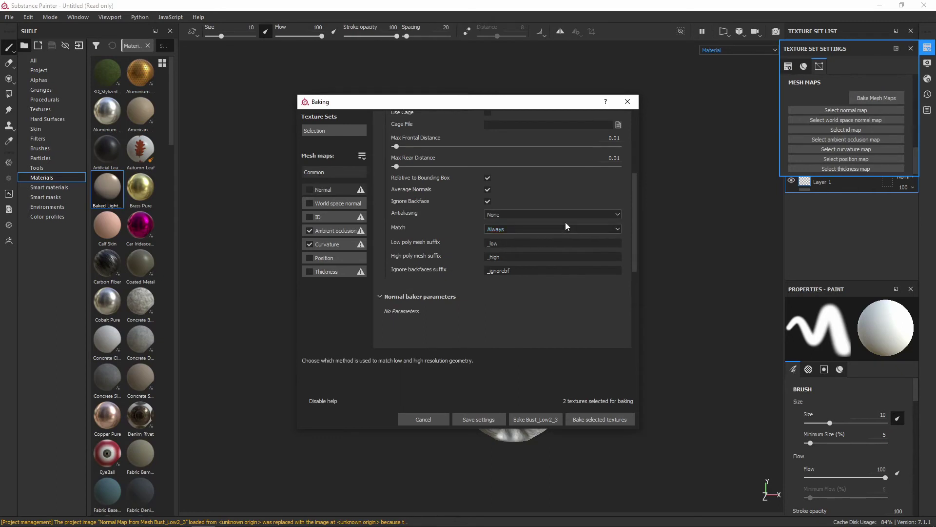
pyautogui.click(568, 215)
pyautogui.click(528, 243)
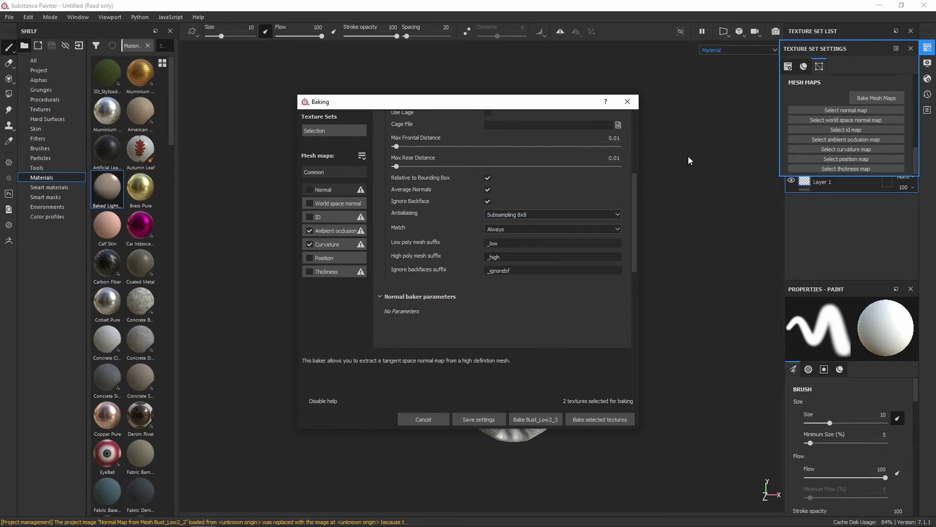
pyautogui.moveTo(512, 104); pyautogui.dragTo(520, 135)
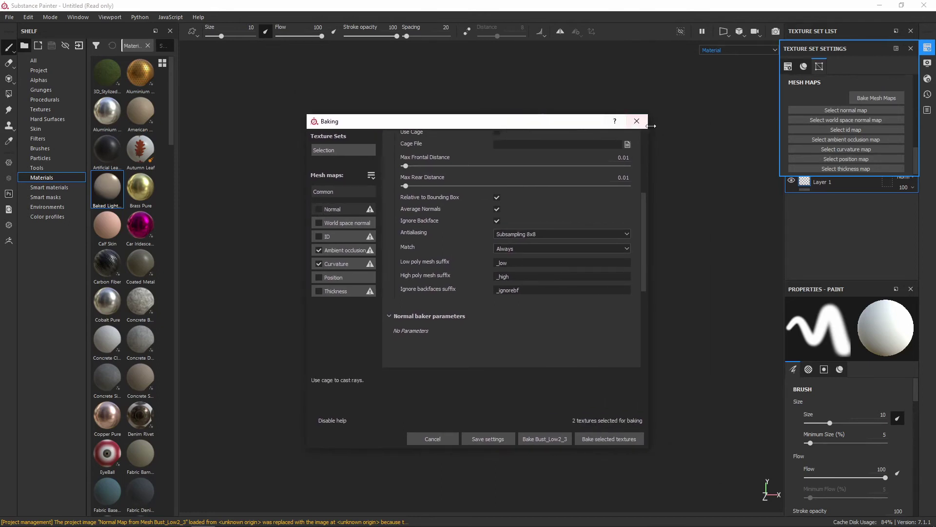
pyautogui.click(636, 121)
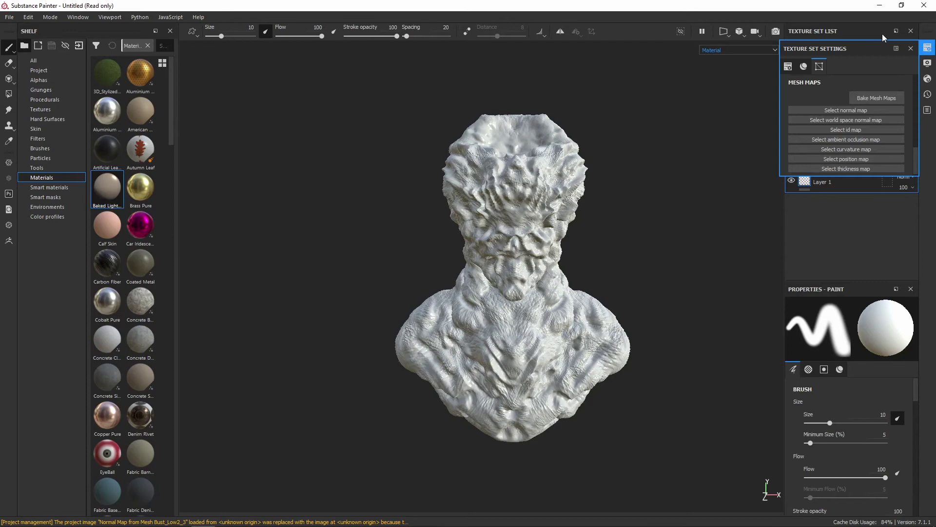
pyautogui.click(911, 49)
# Reopen the Baking dialog from Texture Set Settings and close it without baking.
pyautogui.keyDown('alt'); pyautogui.moveTo(675, 173); pyautogui.dragTo(590, 220); pyautogui.keyUp('alt')
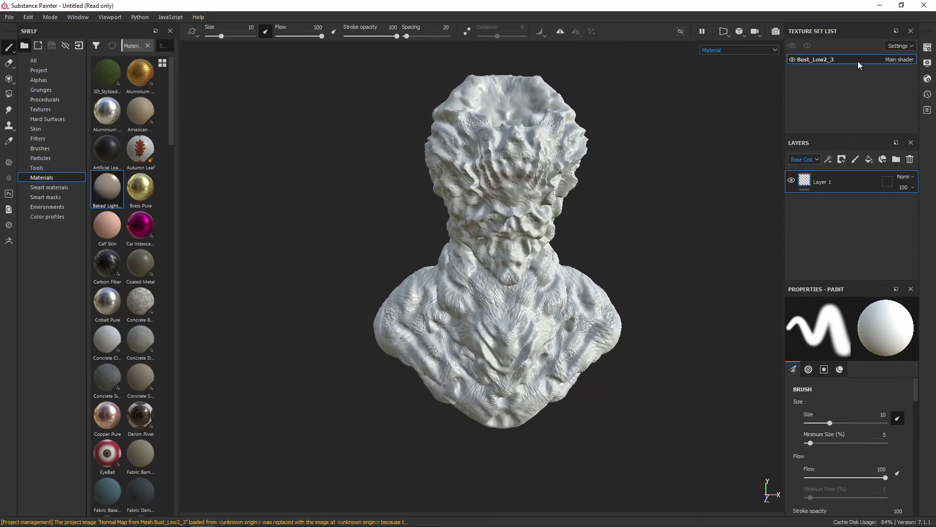
pyautogui.click(927, 47)
pyautogui.click(880, 96)
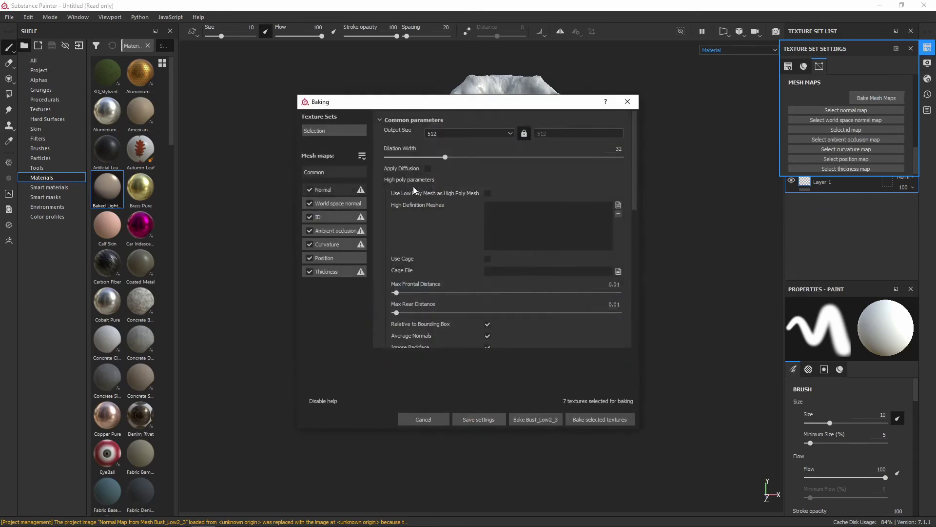
pyautogui.click(488, 133)
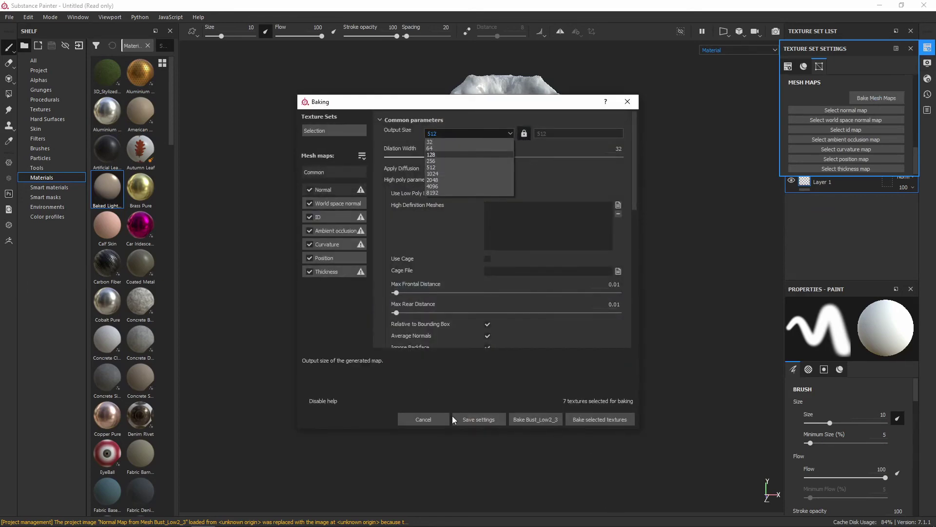
pyautogui.click(428, 419)
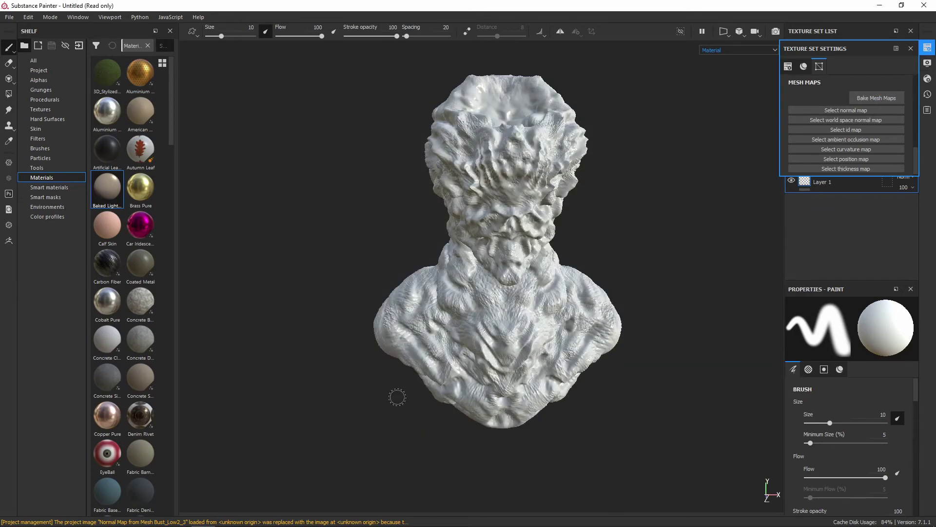
# Add the Bust_Low2_3 ambient occlusion and curvature map PNGs, targeting the current session.
pyautogui.click(76, 47)
pyautogui.click(523, 137)
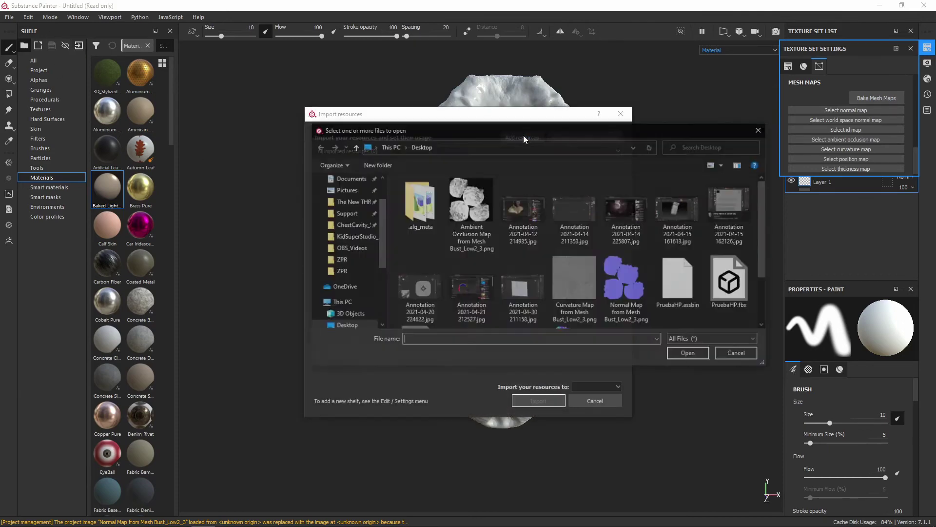
pyautogui.click(469, 205)
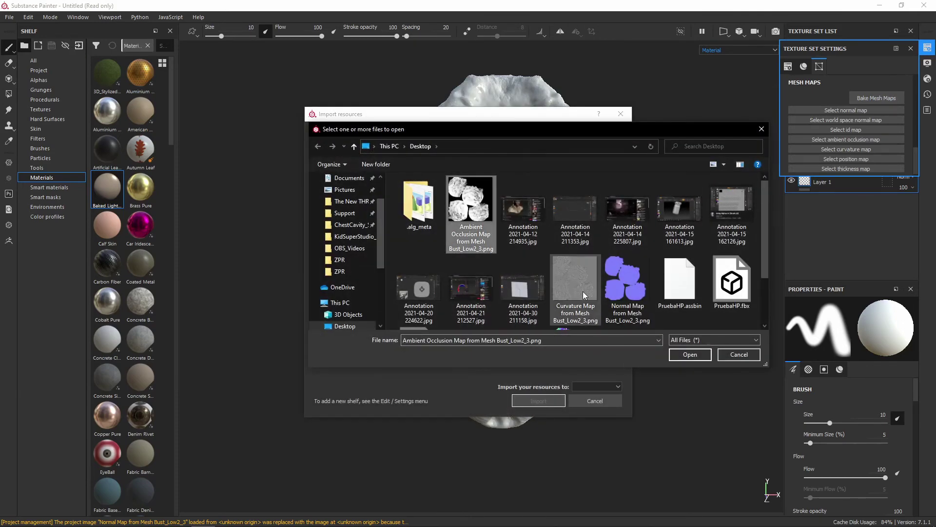
pyautogui.keyDown('ctrl'); pyautogui.click(577, 273); pyautogui.keyUp('ctrl')
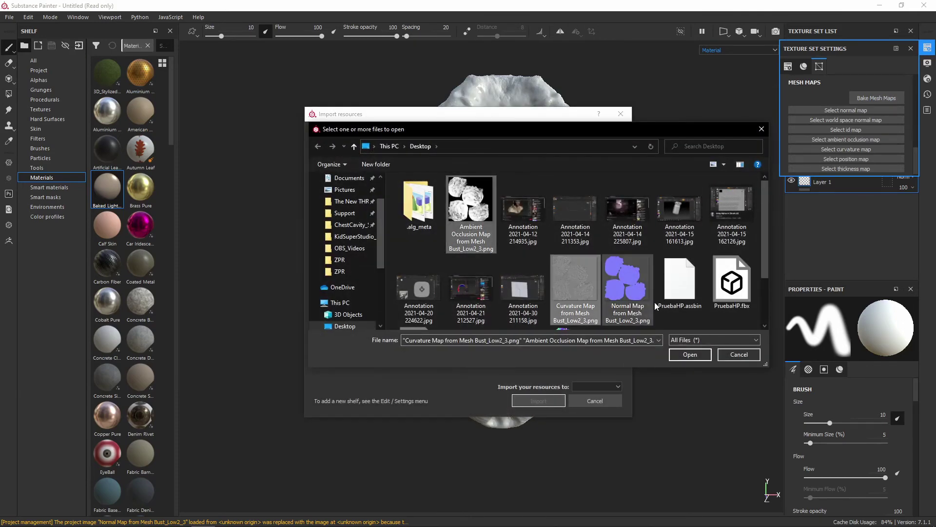
pyautogui.click(689, 354)
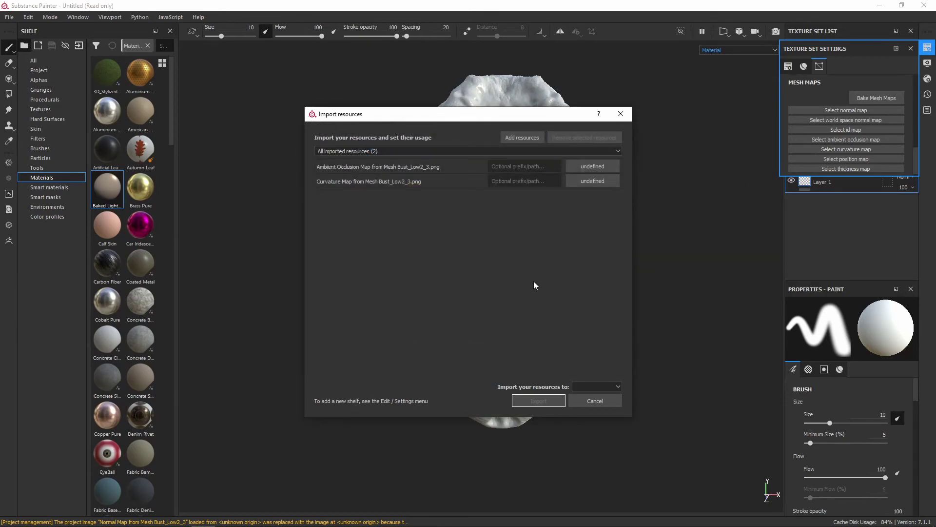
pyautogui.click(612, 384)
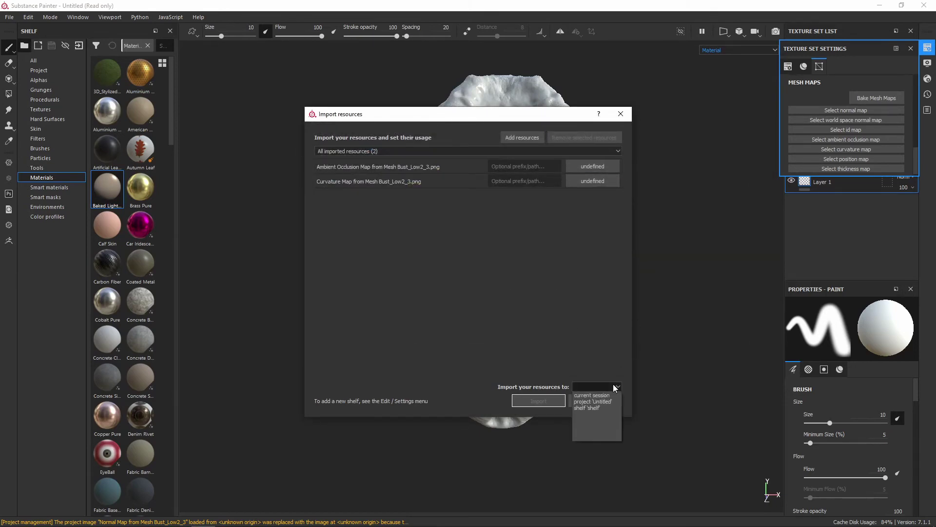
pyautogui.click(596, 396)
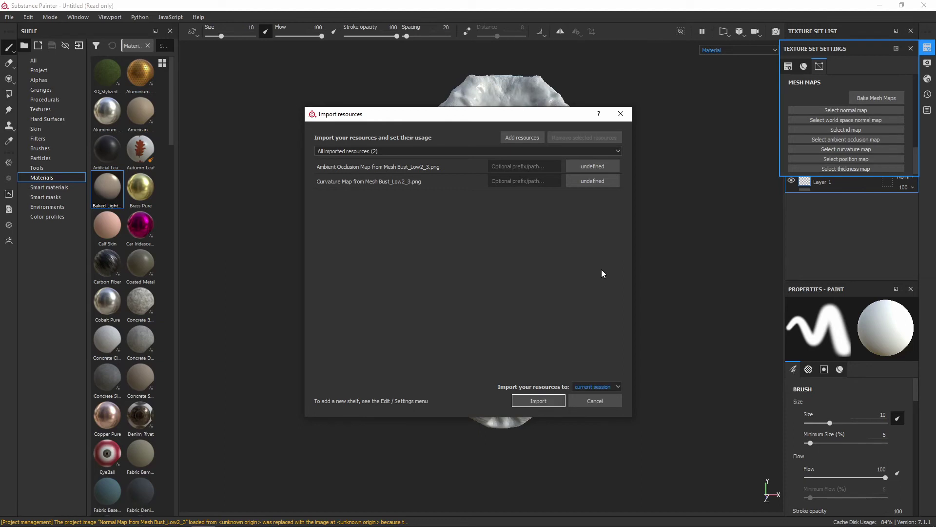
# Set both maps' usage to texture and import them into the shelf.
pyautogui.click(545, 402)
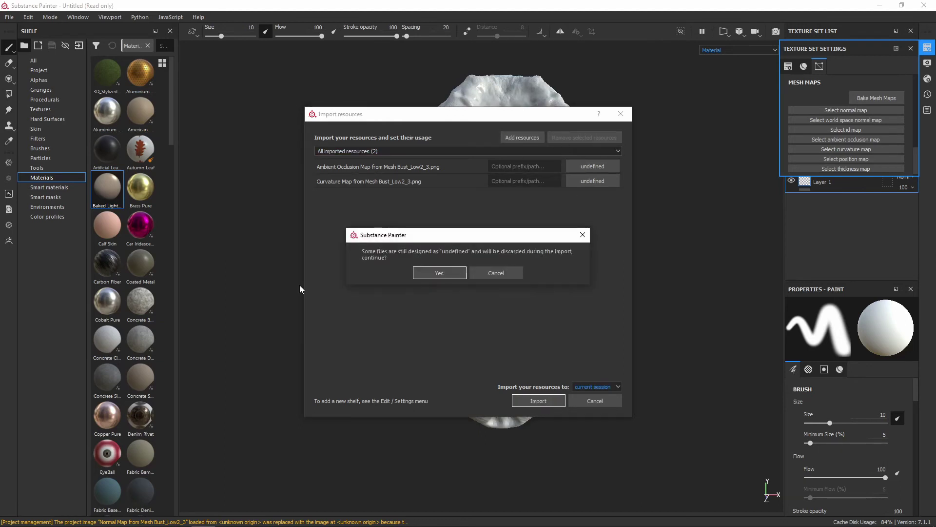
pyautogui.click(509, 276)
pyautogui.click(601, 166)
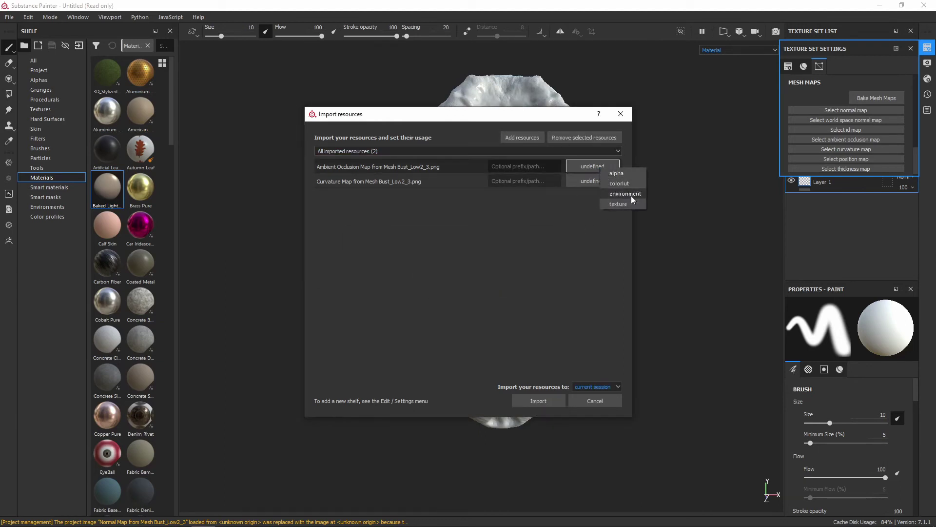
pyautogui.click(618, 203)
pyautogui.click(592, 181)
pyautogui.click(617, 219)
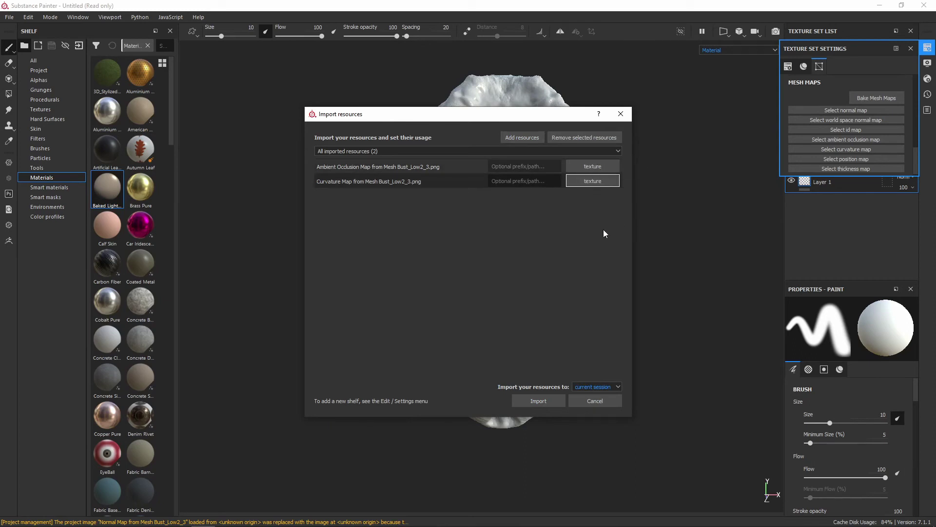
pyautogui.click(541, 401)
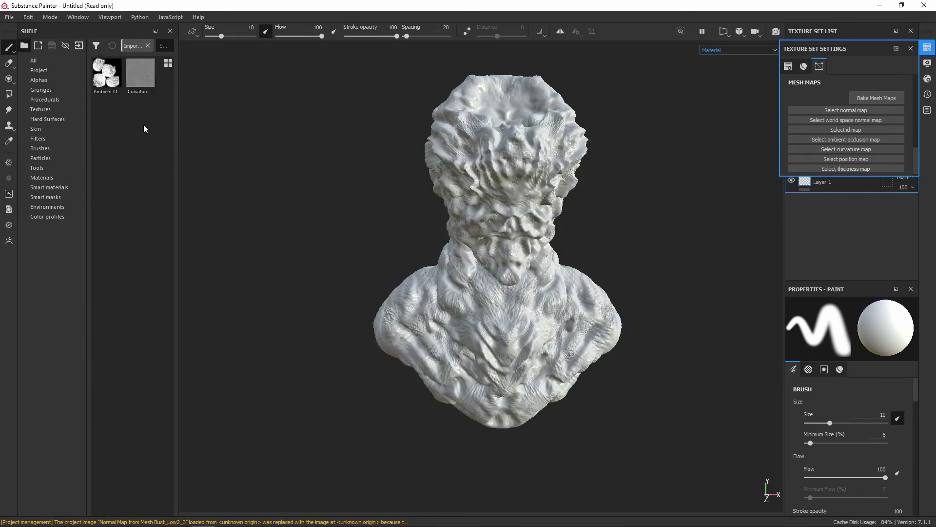
# Drag the Bust_Low2_3 AO and curvature images into the Ambient occlusion and Curvature mesh-map slots.
pyautogui.moveTo(108, 73)
pyautogui.mouseDown()
pyautogui.moveTo(823, 166)
pyautogui.moveTo(866, 149)
pyautogui.moveTo(866, 139)
pyautogui.mouseUp()
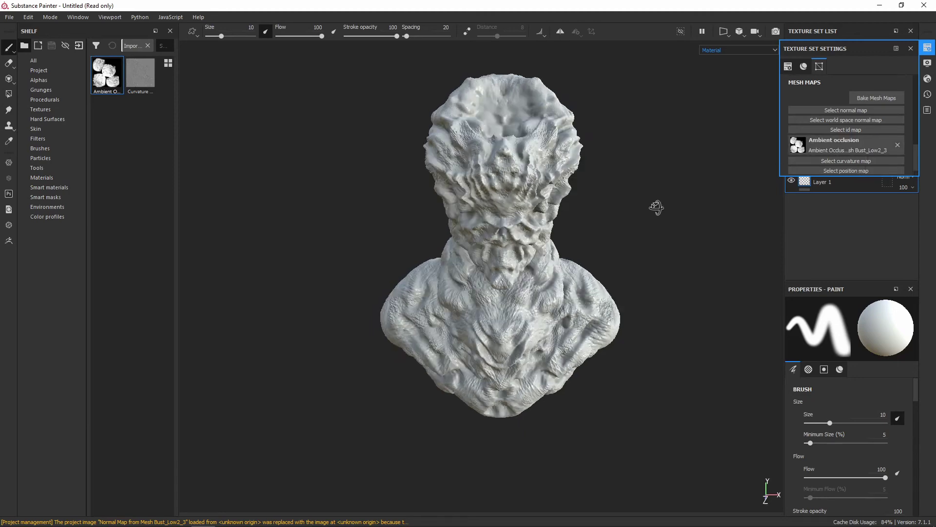
pyautogui.keyDown('alt'); pyautogui.moveTo(656, 207); pyautogui.dragTo(503, 280); pyautogui.keyUp('alt')
pyautogui.moveTo(444, 233)
pyautogui.keyDown('shift'); pyautogui.mouseDown(button='right')
pyautogui.moveTo(541, 234)
pyautogui.moveTo(427, 240)
pyautogui.mouseUp(button='right'); pyautogui.keyUp('shift')
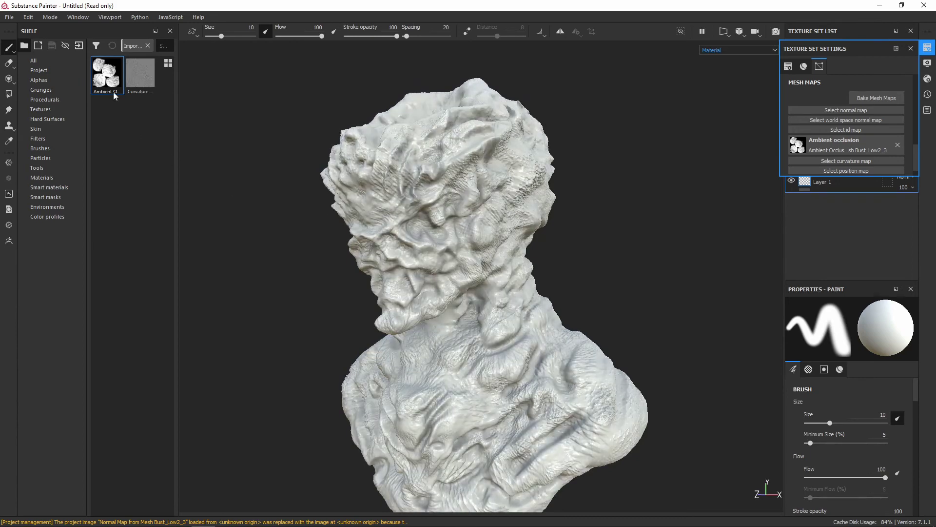
pyautogui.moveTo(140, 73); pyautogui.dragTo(846, 162)
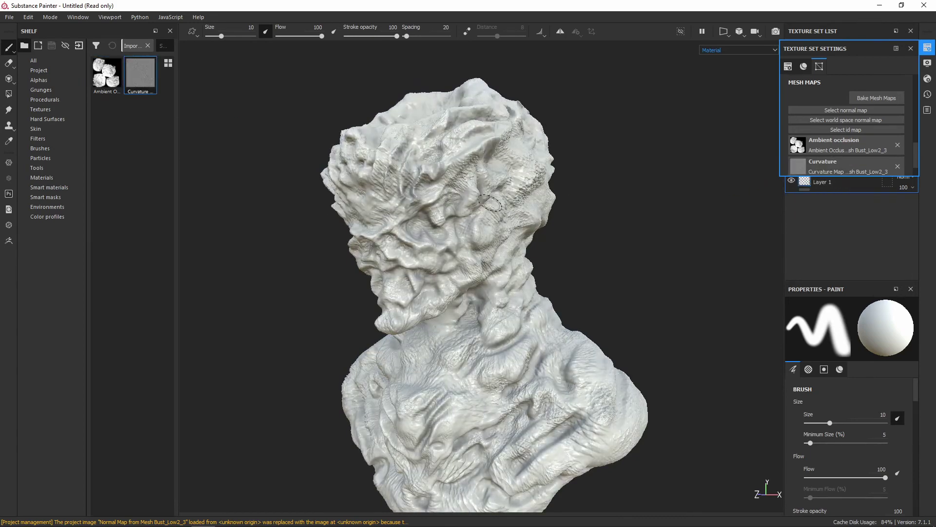
pyautogui.scroll(5, 507, 229)
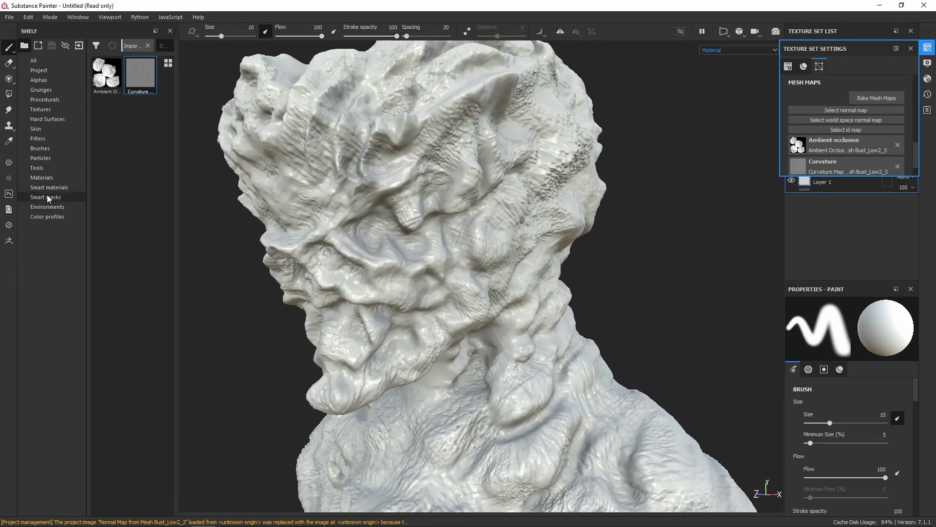
# Drop the 07-Gold smart material onto the bust, then orbit and zoom around it.
pyautogui.click(54, 188)
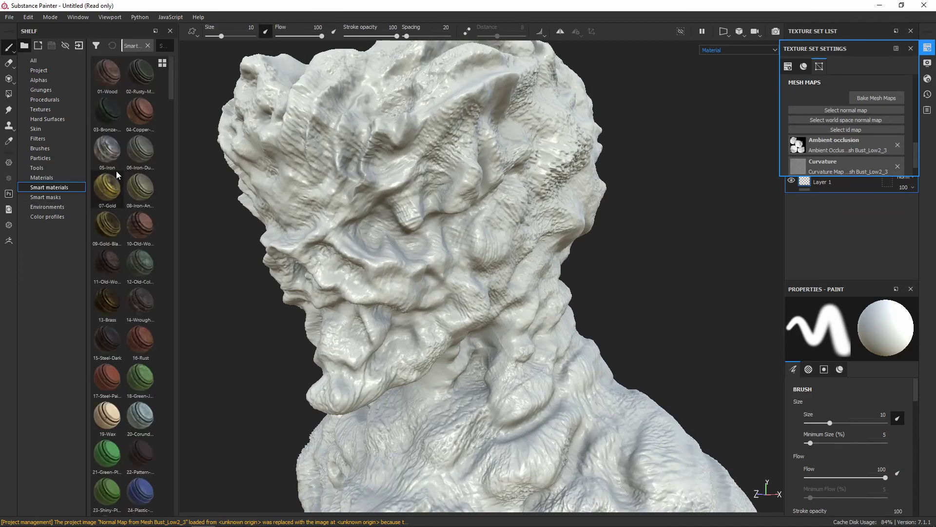
pyautogui.moveTo(113, 189); pyautogui.dragTo(486, 189)
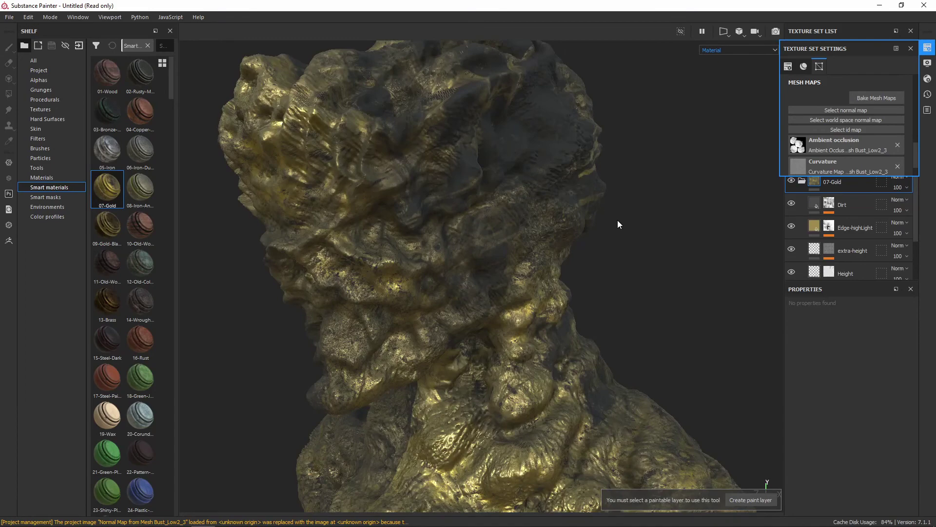
pyautogui.keyDown('alt'); pyautogui.moveTo(509, 258); pyautogui.dragTo(500, 276); pyautogui.keyUp('alt')
pyautogui.scroll(4, 512, 256)
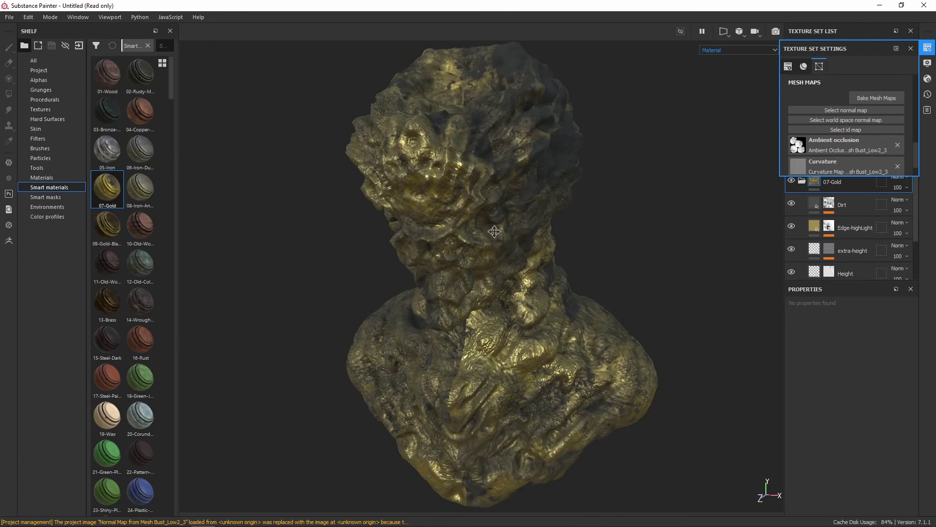
pyautogui.keyDown('alt'); pyautogui.moveTo(494, 231); pyautogui.dragTo(421, 245); pyautogui.keyUp('alt')
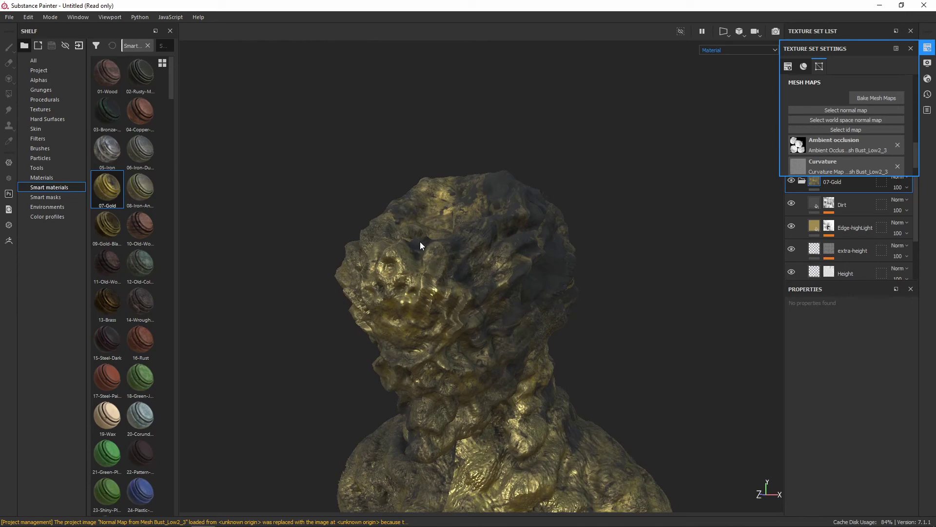
pyautogui.keyDown('alt'); pyautogui.moveTo(527, 261); pyautogui.dragTo(551, 215); pyautogui.keyUp('alt')
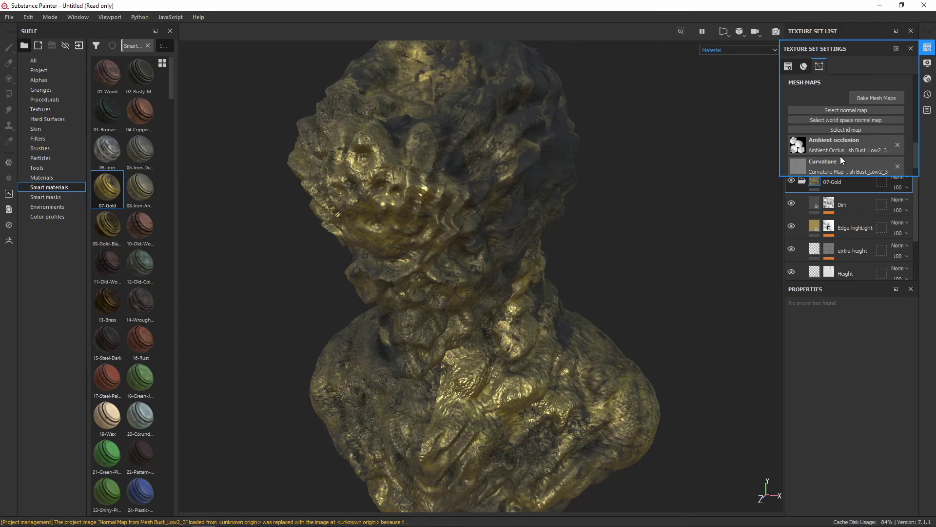
# Switch the viewport to Mesh maps > Ambient occlusion and zoom in on the creature's face.
pyautogui.click(758, 49)
pyautogui.scroll(-3, 733, 104)
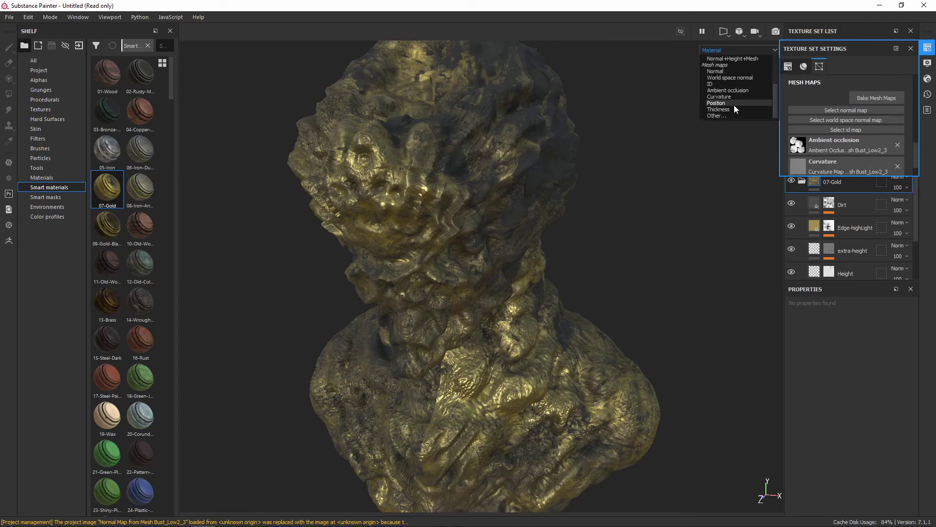
pyautogui.click(724, 91)
pyautogui.keyDown('alt'); pyautogui.moveTo(603, 236); pyautogui.dragTo(497, 182); pyautogui.keyUp('alt')
pyautogui.keyDown('alt'); pyautogui.moveTo(488, 147); pyautogui.dragTo(468, 180, button='right'); pyautogui.keyUp('alt')
pyautogui.keyDown('alt'); pyautogui.moveTo(468, 180); pyautogui.dragTo(443, 106, button='middle'); pyautogui.keyUp('alt')
pyautogui.keyDown('alt'); pyautogui.moveTo(458, 147); pyautogui.dragTo(504, 239, button='right'); pyautogui.keyUp('alt')
pyautogui.keyDown('alt'); pyautogui.moveTo(504, 239); pyautogui.dragTo(608, 229); pyautogui.keyUp('alt')
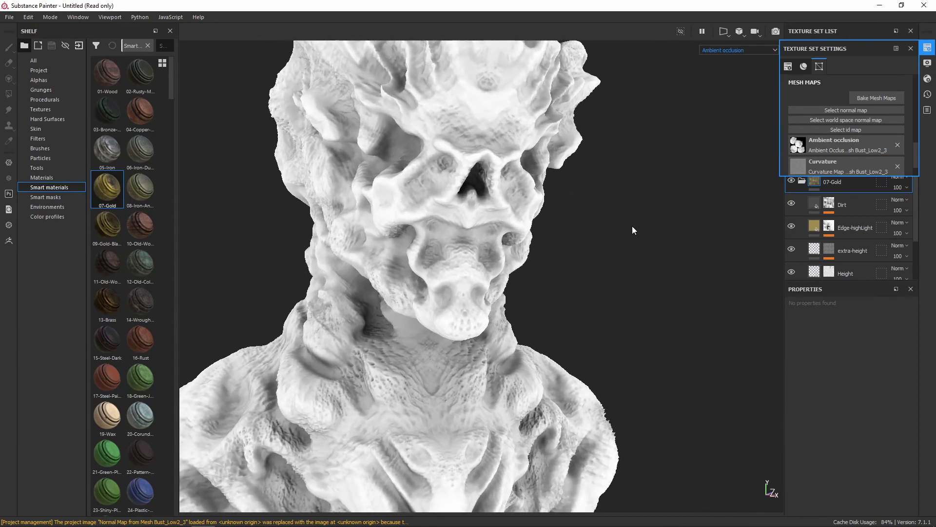